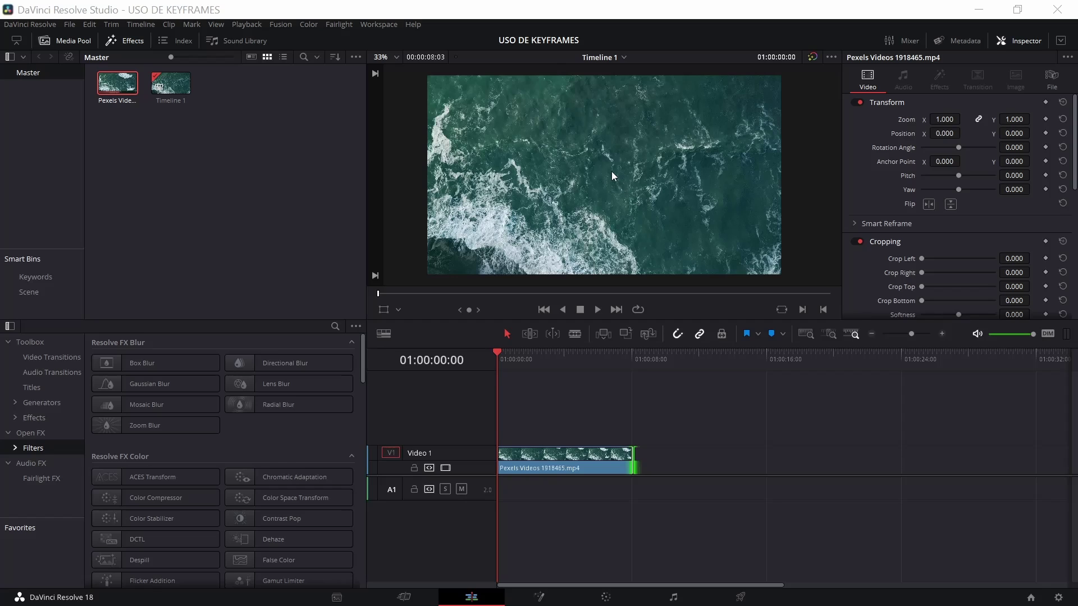
Step: Select the ocean clip on Timeline 1 and bring up the Titles effects library
scroll(894, 217, "down", 2)
scroll(893, 216, "up", 2)
left_click(540, 463)
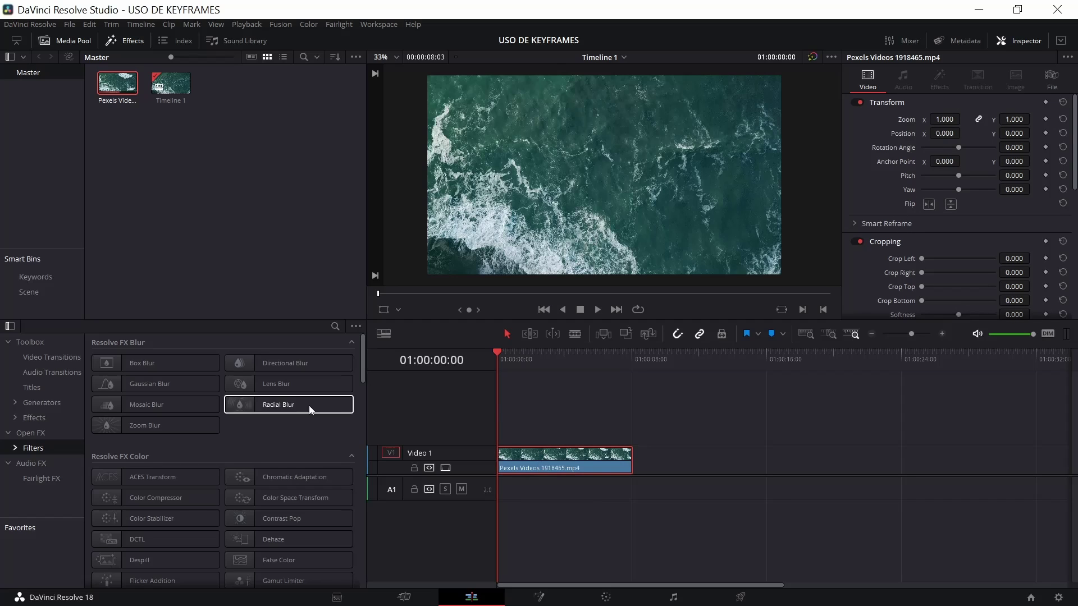
left_click(46, 386)
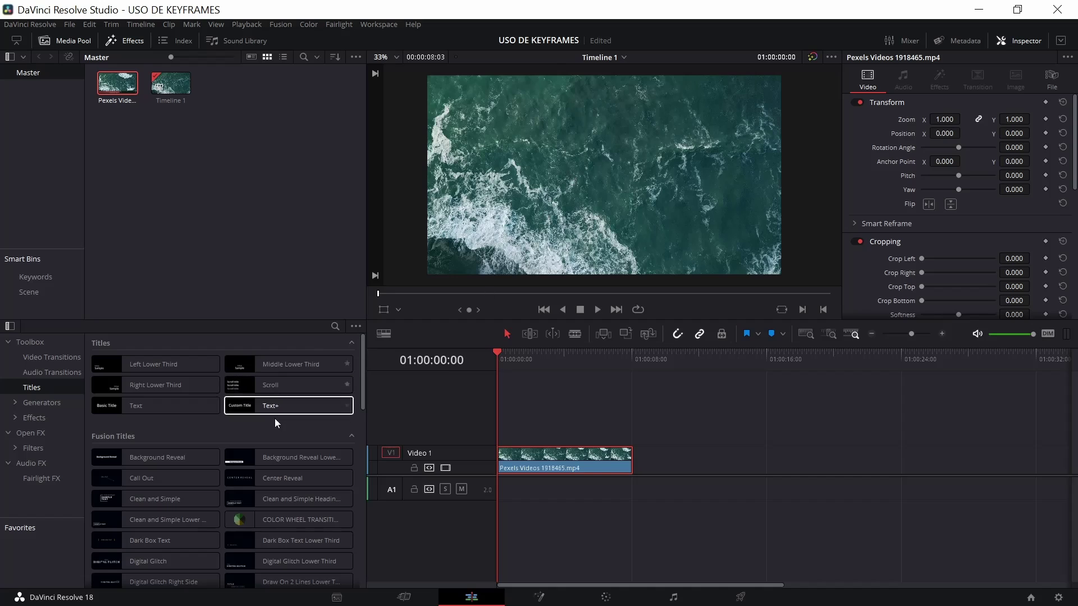
Step: Add a Text+ title on V2 spanning the ocean clip, reading OCEANO
mouse_move(270, 408)
left_mouse_down()
mouse_move(523, 424)
mouse_move(496, 423)
left_mouse_up()
left_click_drag(576, 429, 633, 429)
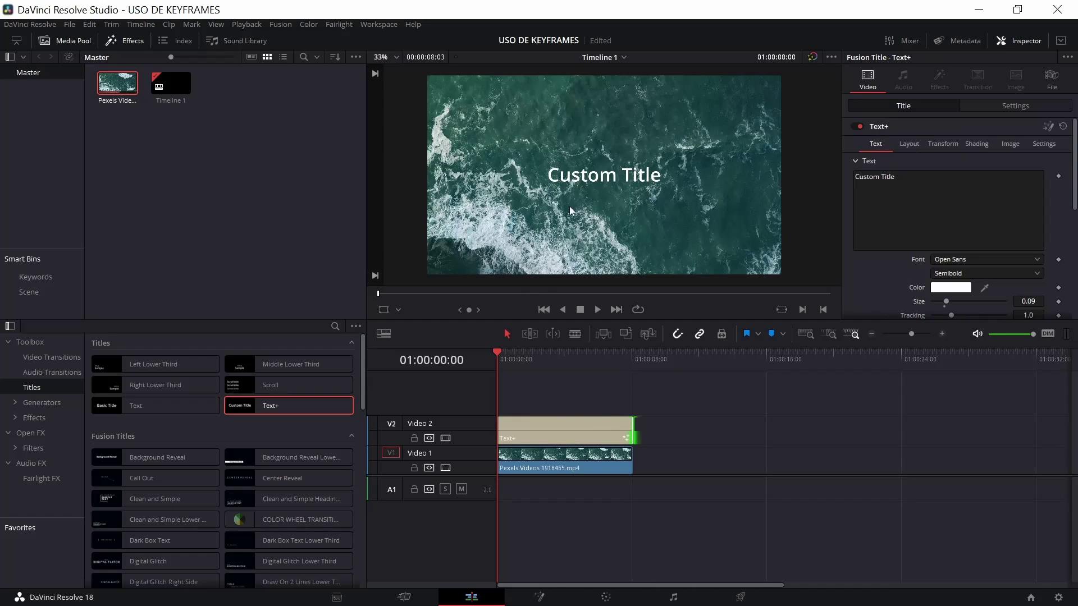
left_click(998, 215)
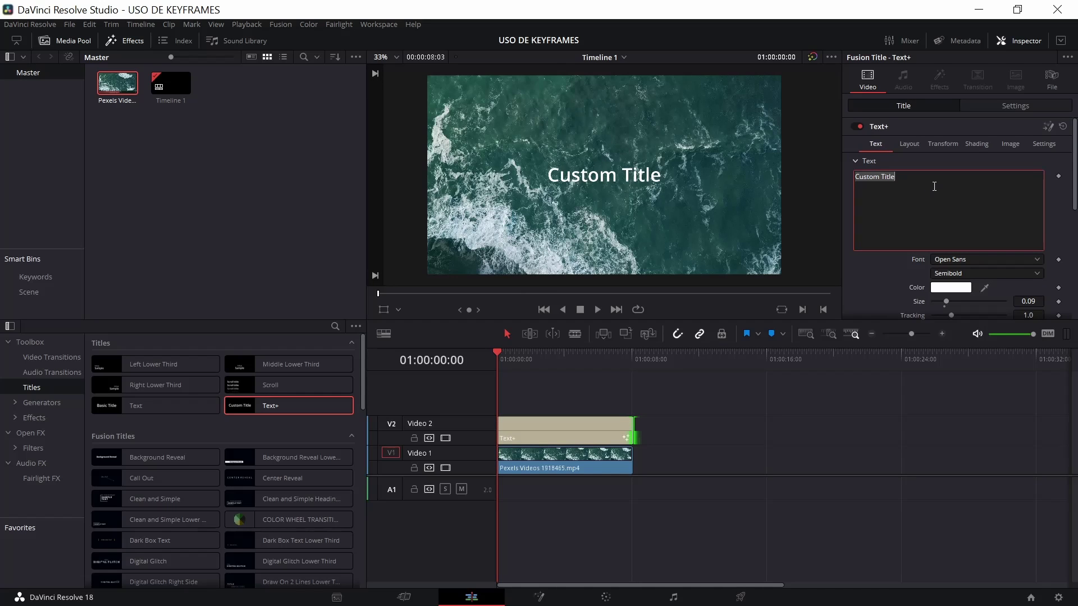
type("OCEANO")
Step: Set the title's font to FONTSPRING DEMO - Volte
left_click(954, 260)
scroll(959, 355, "up", 5)
scroll(959, 355, "up", 5)
scroll(960, 353, "up", 5)
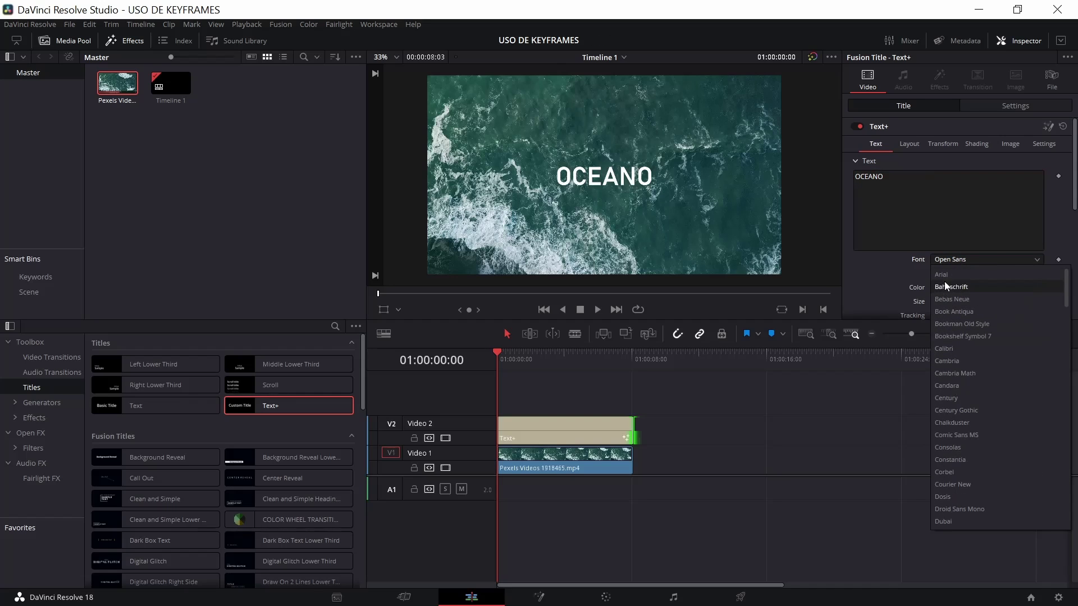
scroll(960, 432, "down", 10)
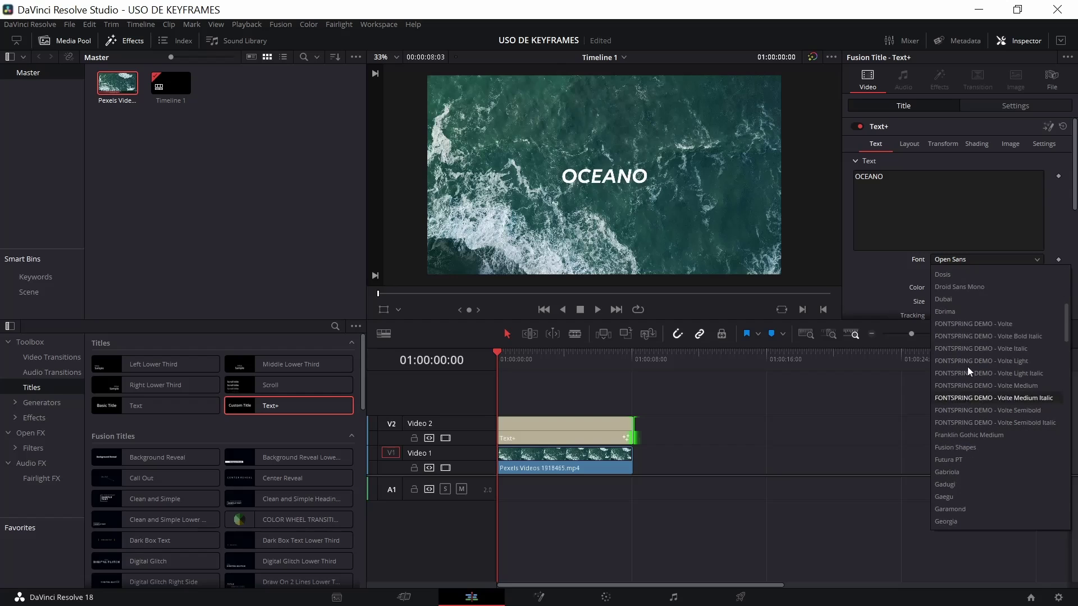
left_click(973, 332)
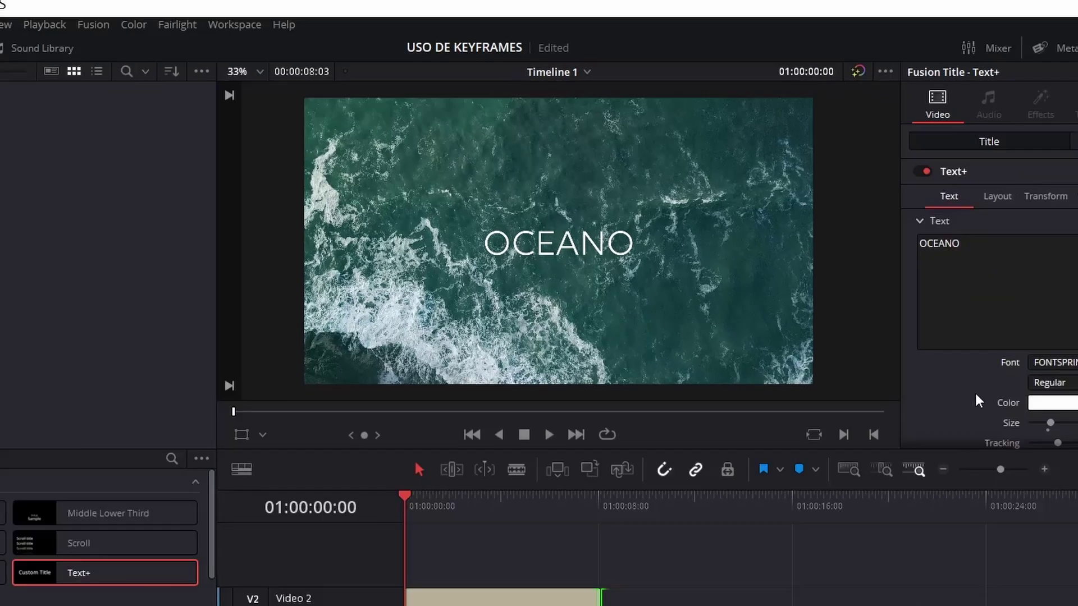
scroll(905, 280, "down", 2)
scroll(904, 278, "up", 2)
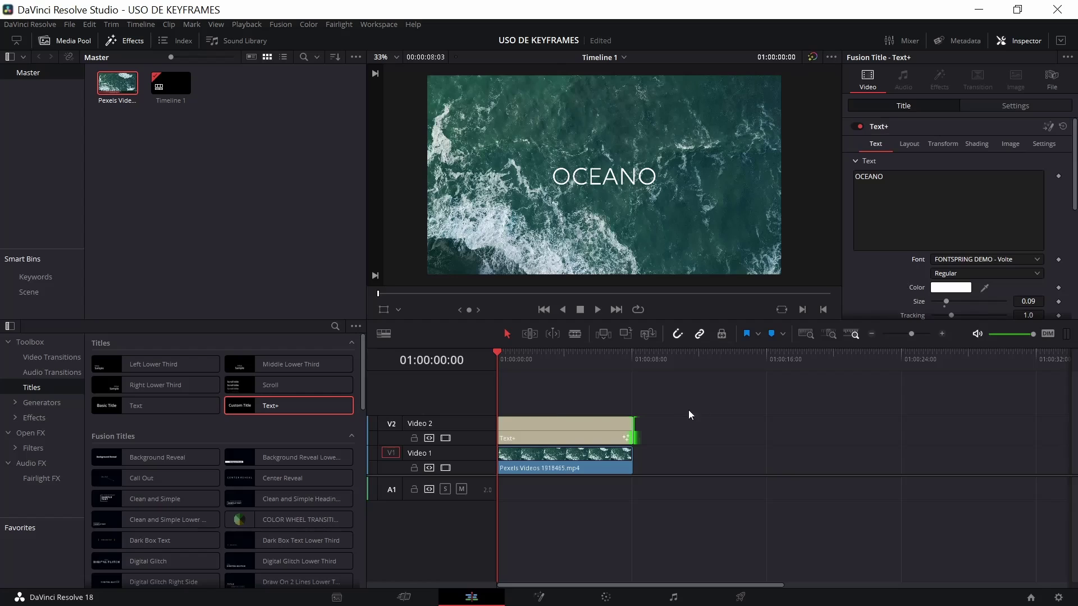
Step: Make the OCEANO text Bold at size 0.134
left_click(557, 420)
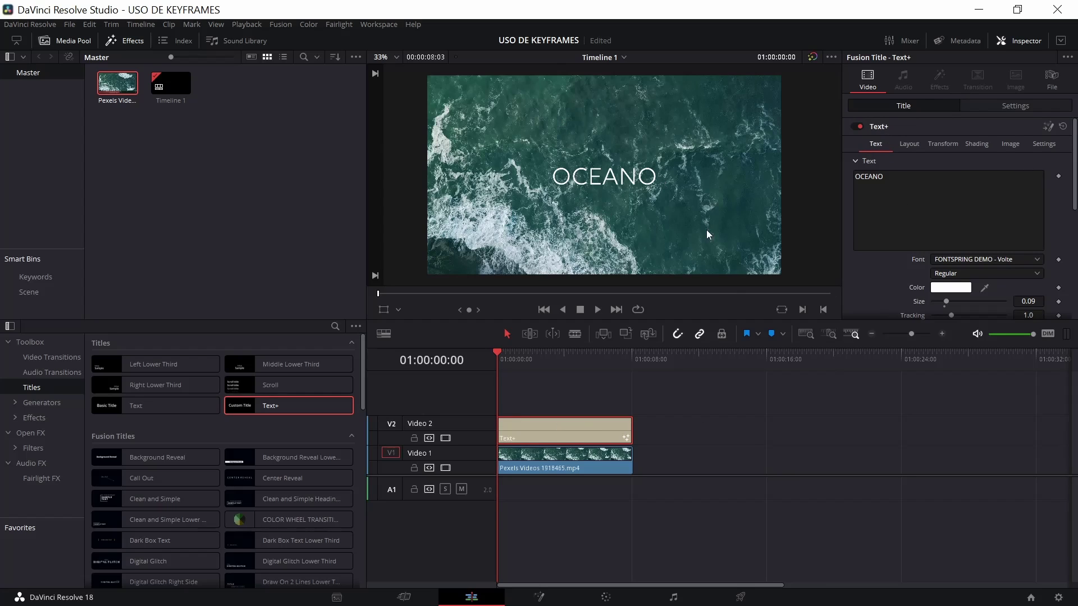
left_click(948, 275)
left_click(941, 301)
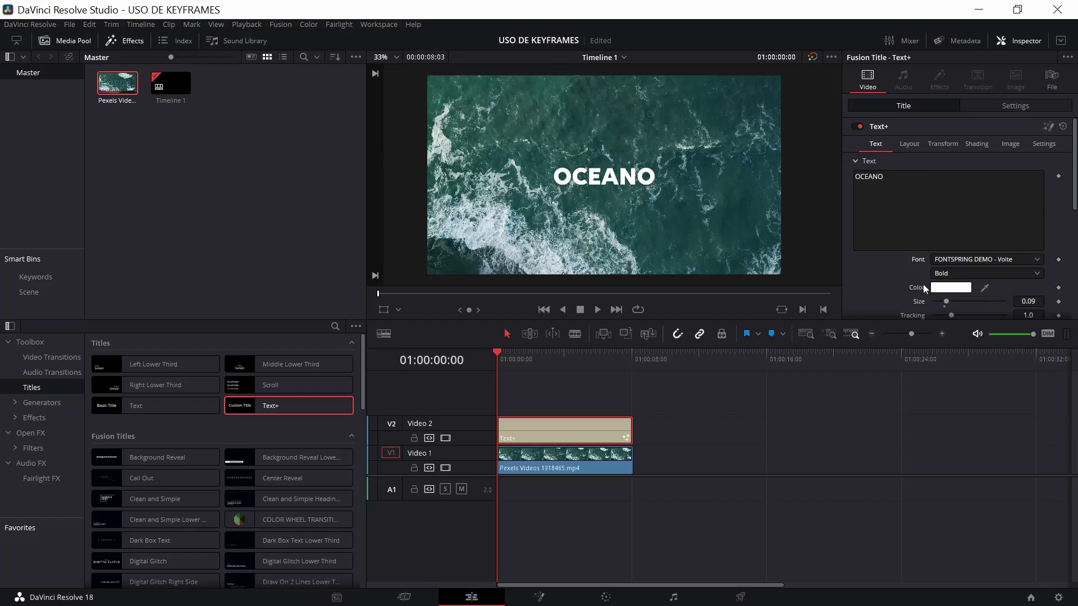
left_click_drag(946, 302, 952, 301)
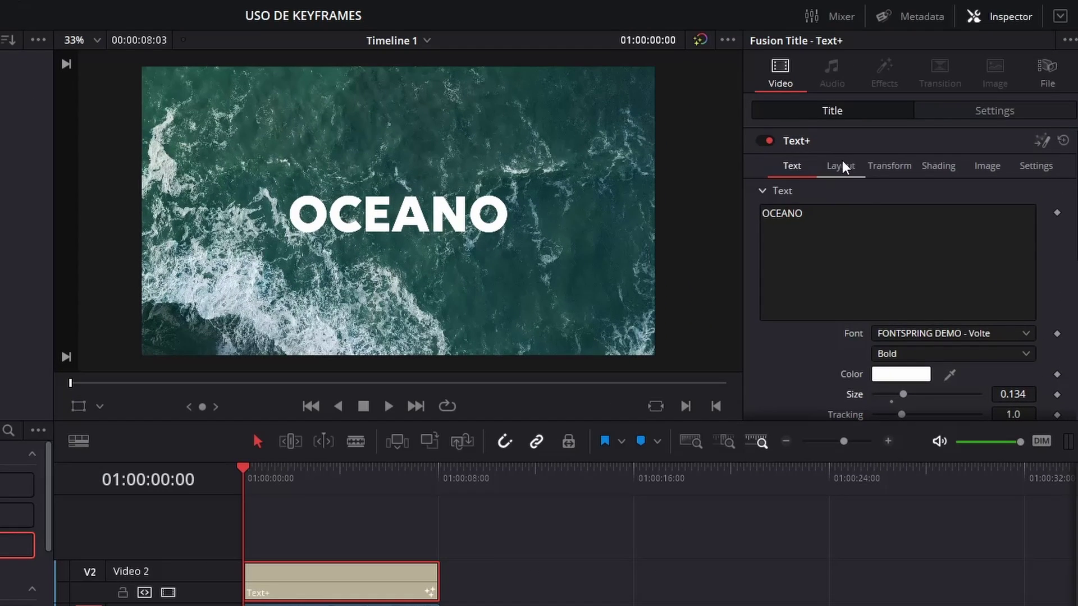
left_click(844, 164)
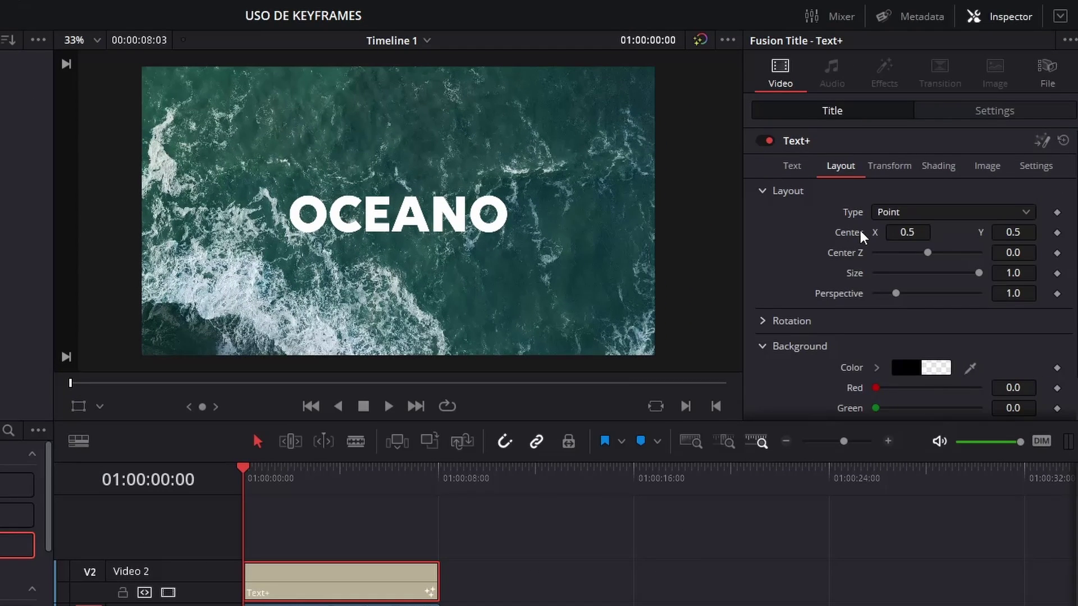
Step: Test the title's Center X and Position X, then reset them to 0.5 and 0
left_click_drag(898, 232, 921, 232)
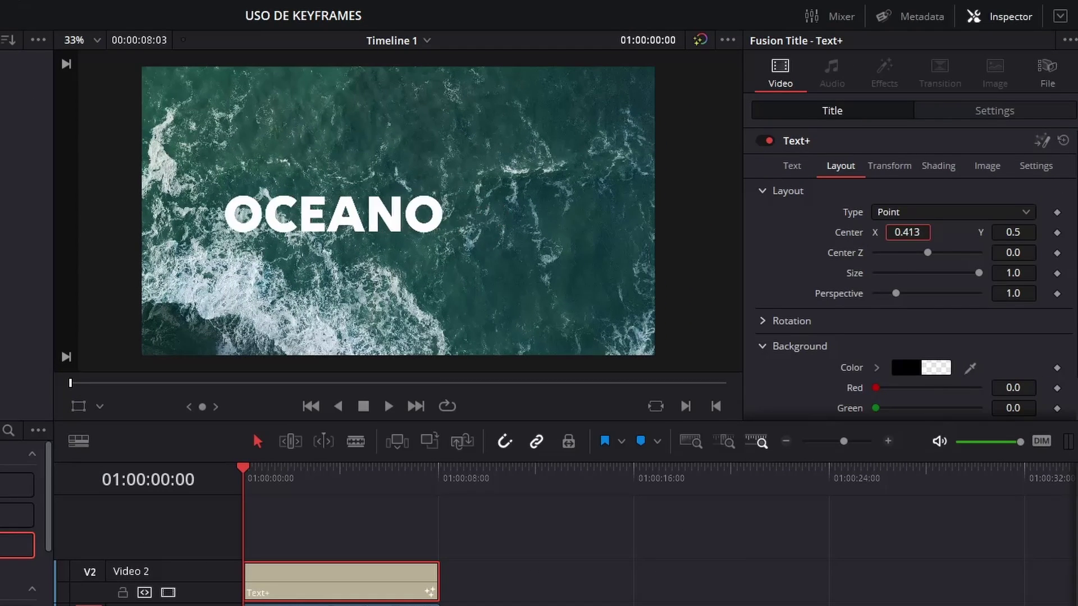
left_click(1055, 232)
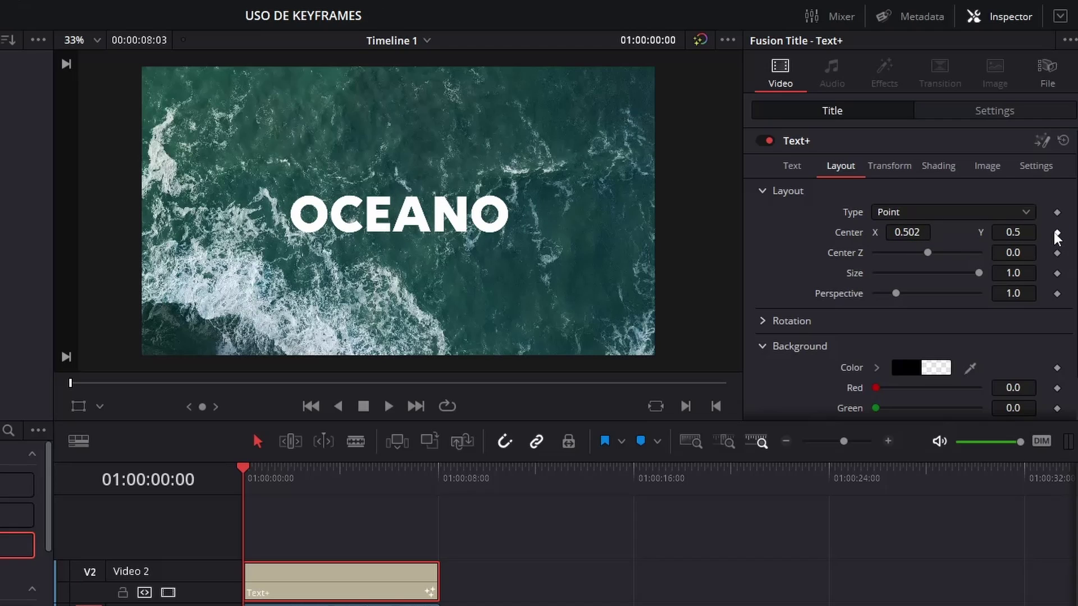
double_click(849, 232)
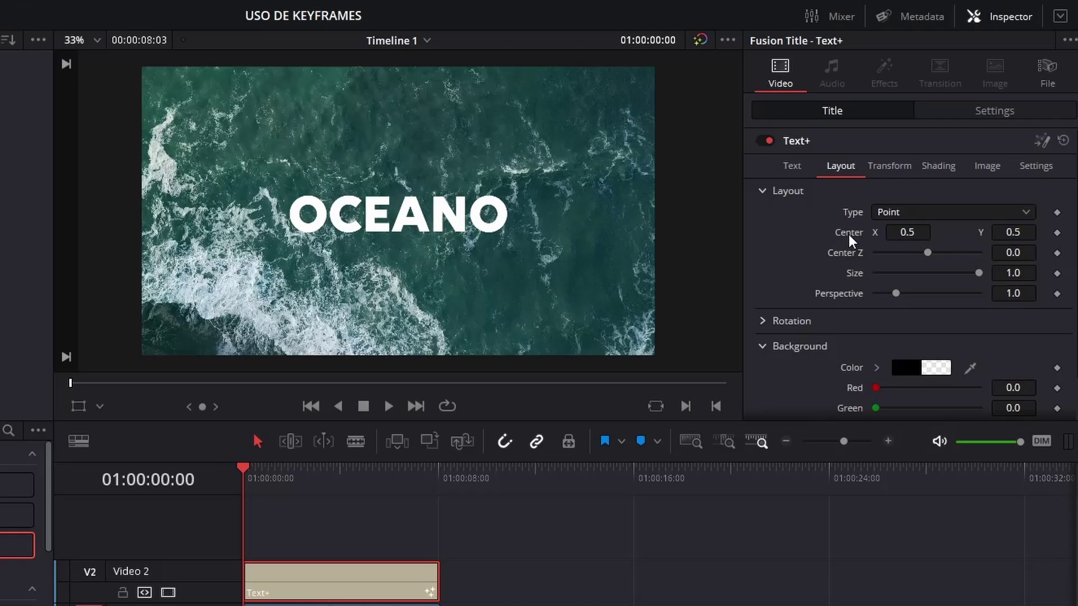
left_click(971, 112)
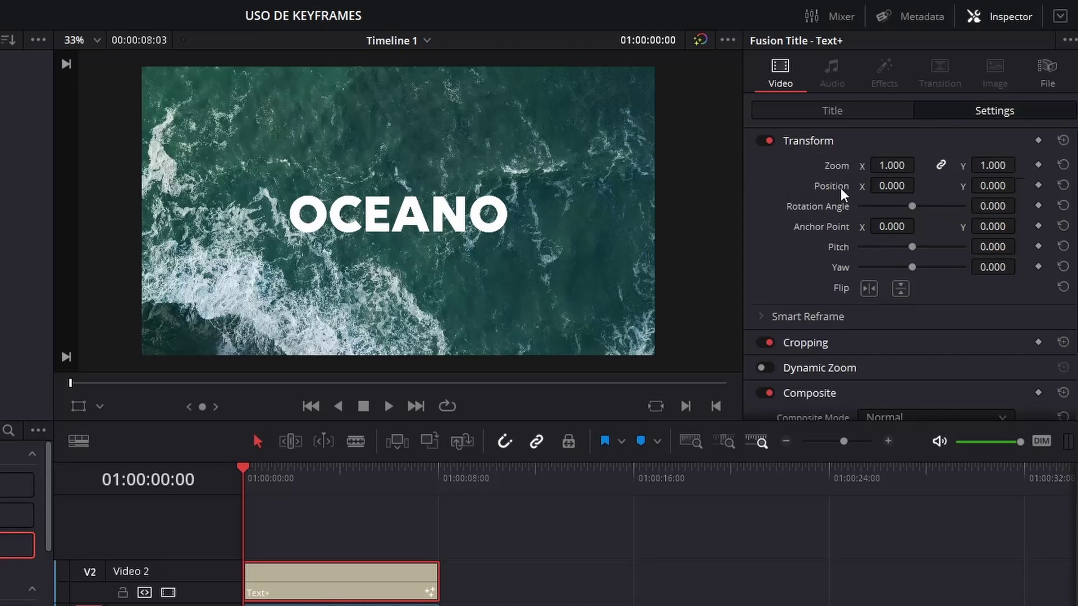
left_click_drag(881, 184, 890, 192)
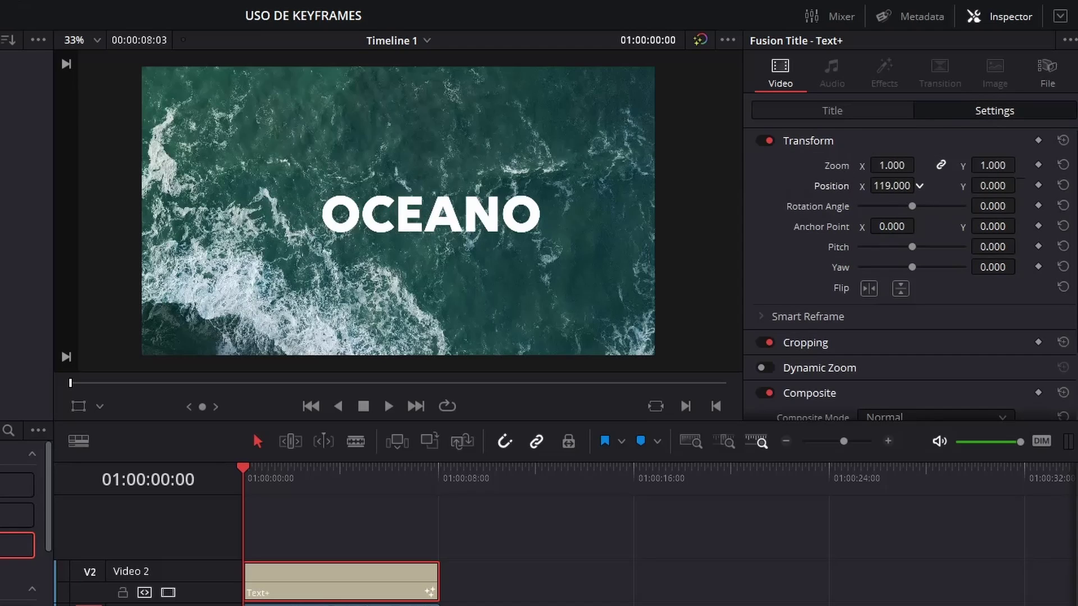
double_click(834, 181)
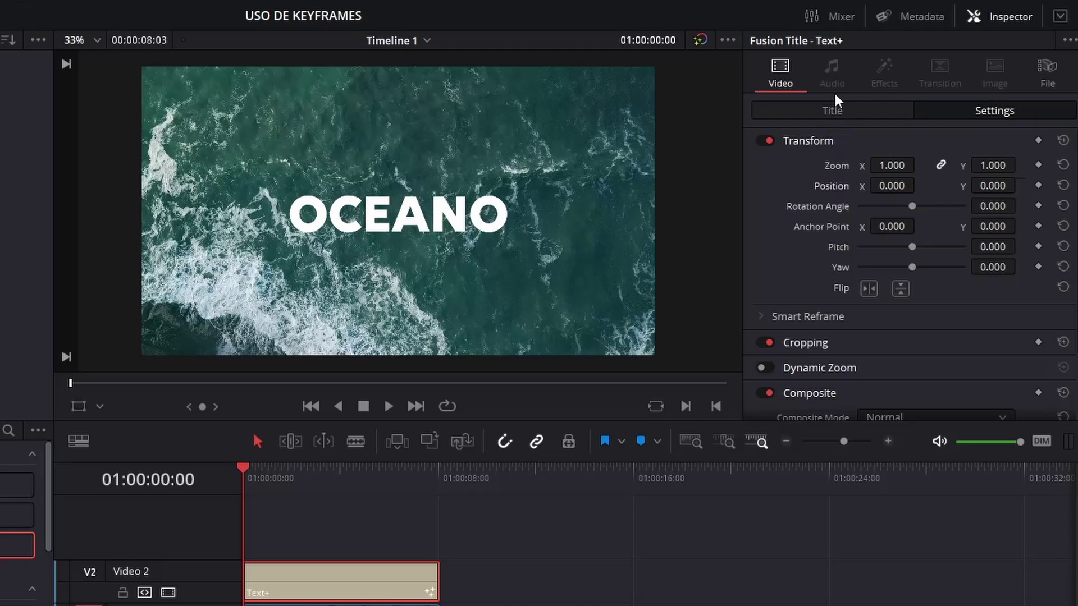
left_click(835, 109)
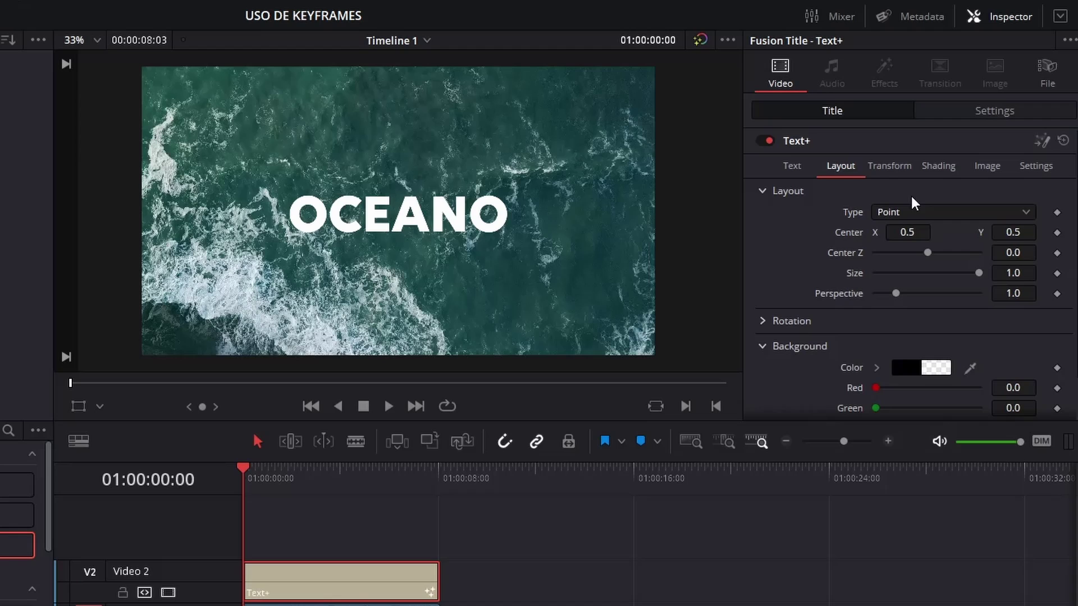
Step: Reopen the clip properties and show the title's transform settings, zoom 1.000, position 0.000
left_click(898, 109)
left_click(867, 107)
left_click(988, 15)
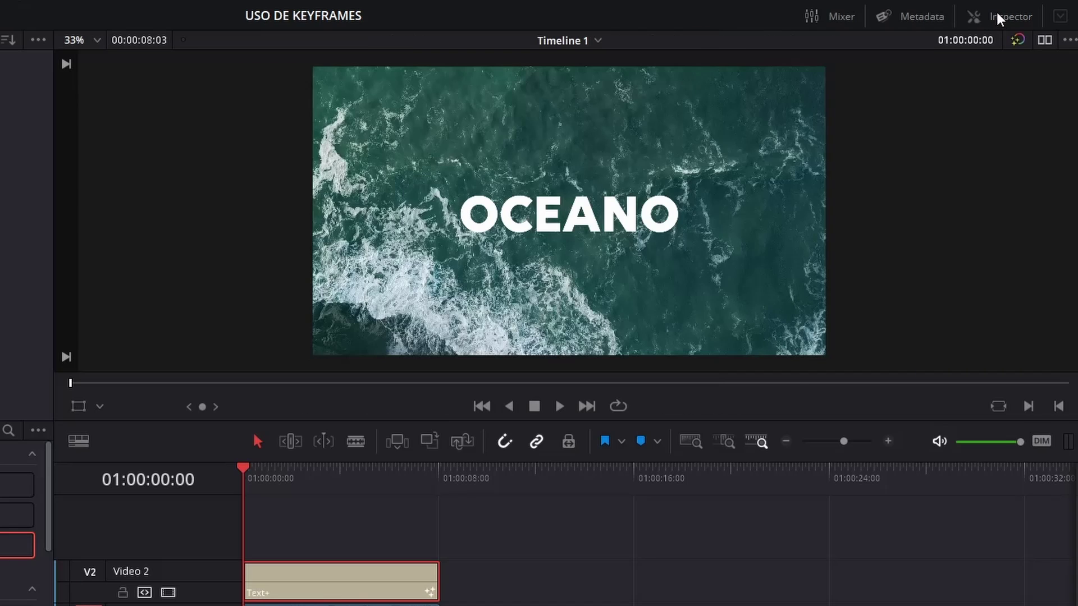
left_click(996, 12)
left_click(998, 13)
left_click(997, 12)
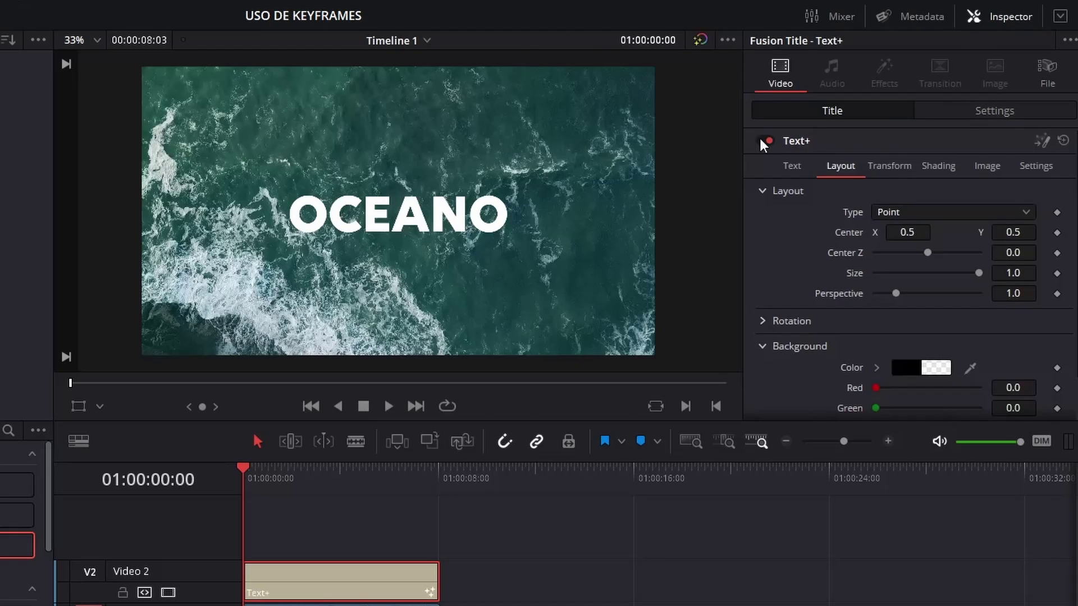
left_click(950, 112)
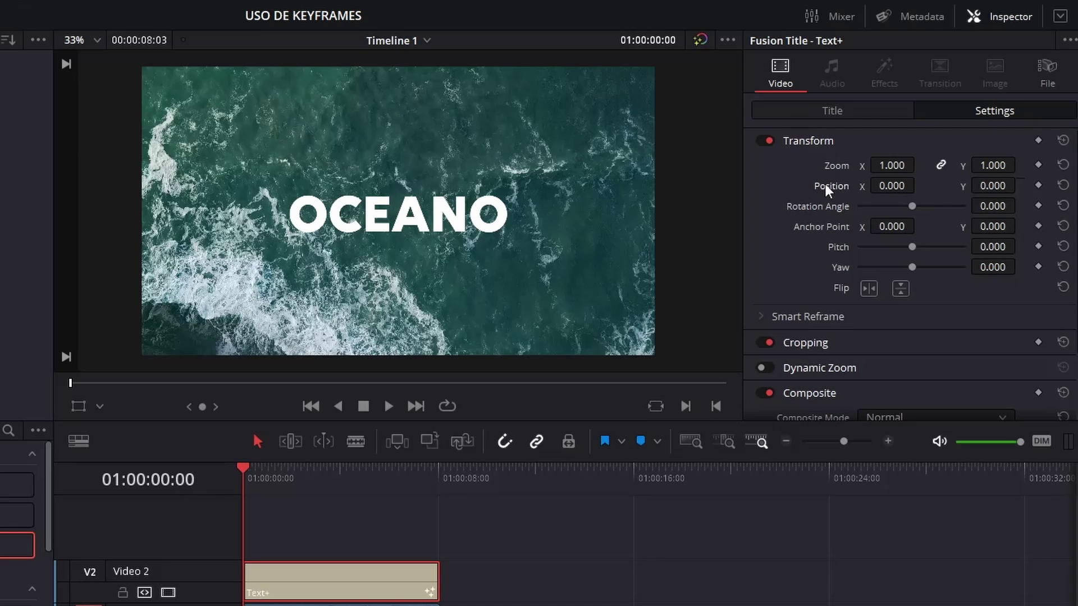
Step: Keyframe Position at the clip start, moving OCEANO off-frame upper left to -1400.823, 609.054
left_click(1038, 185)
left_click(78, 404)
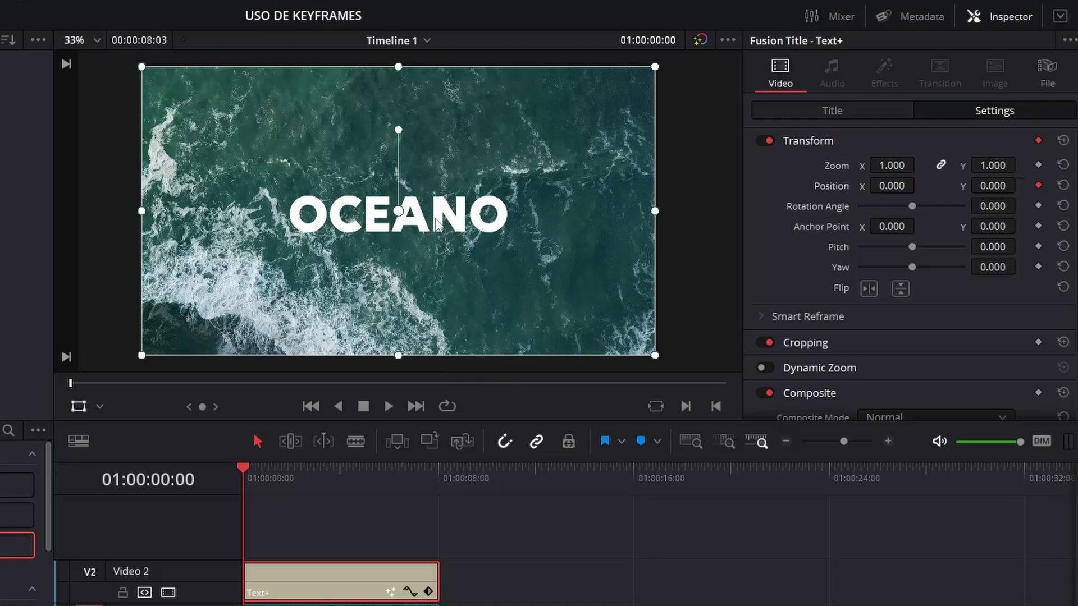
mouse_move(433, 220)
left_mouse_down()
mouse_move(130, 38)
mouse_move(54, 52)
left_mouse_up()
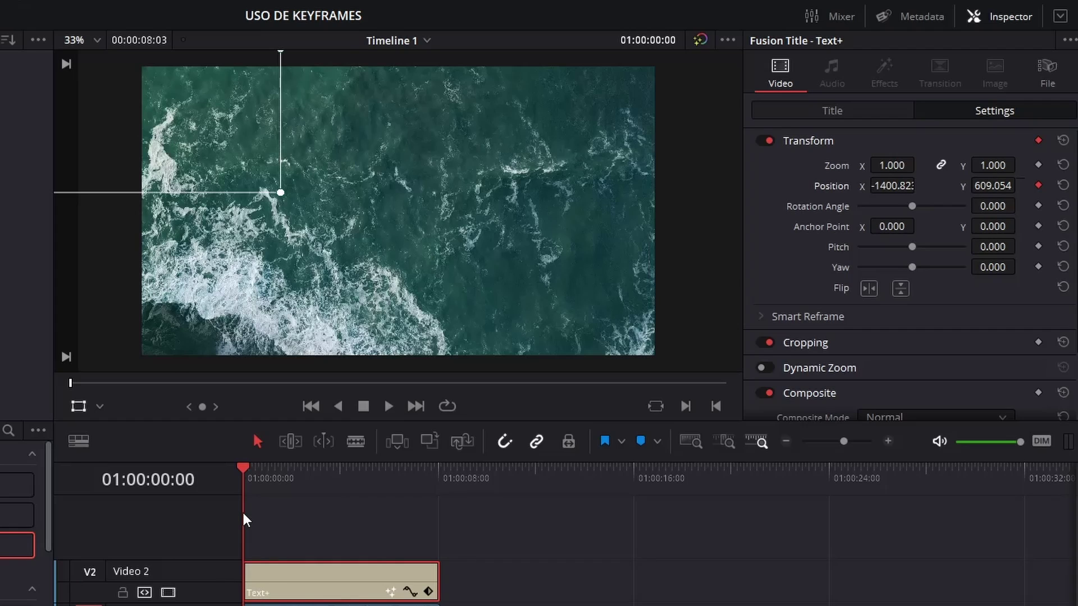
Step: One second later, reset Position to 0, 0 to keyframe OCEANO centred
key("shift+Right")
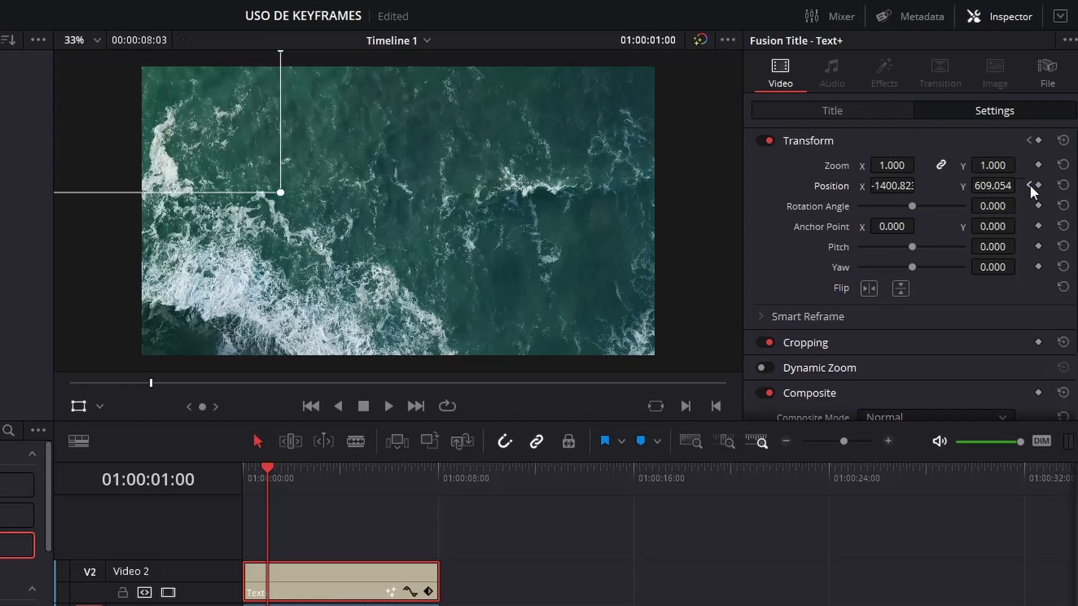
double_click(829, 184)
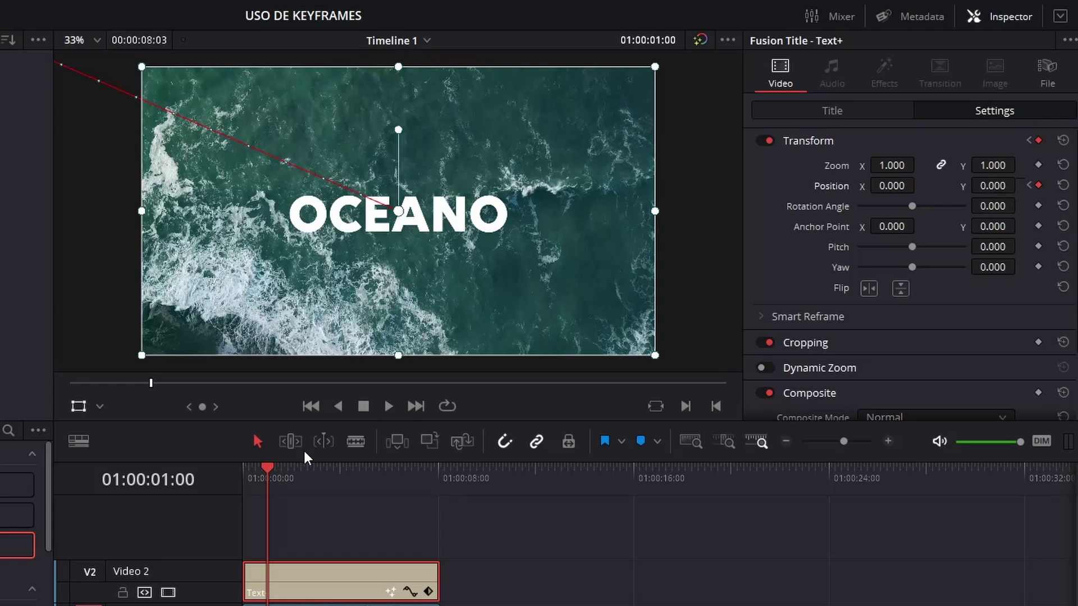
left_click_drag(270, 467, 388, 473)
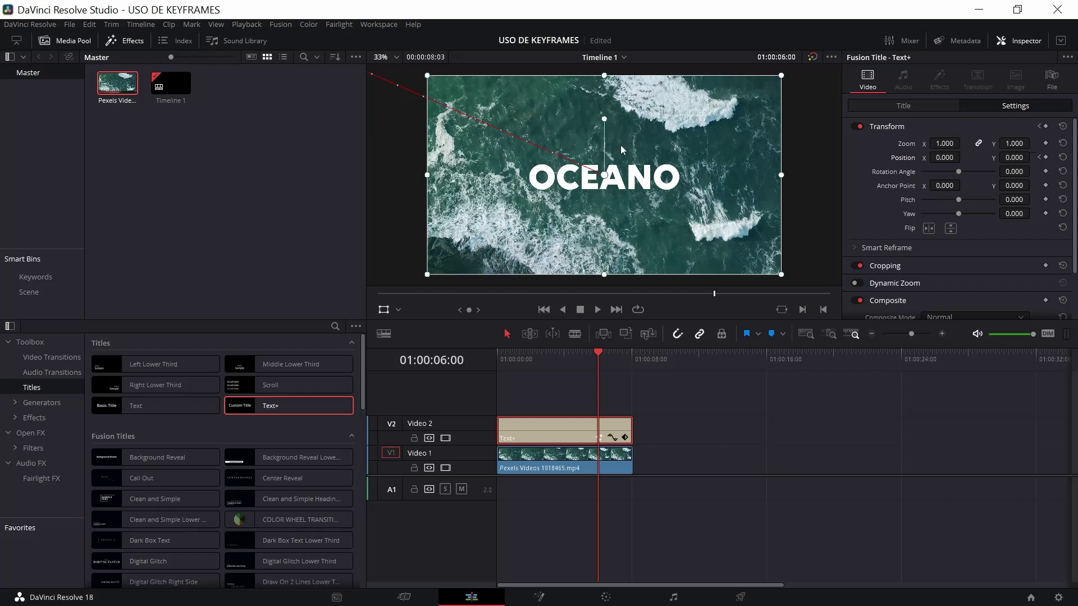
Step: Keyframe OCEANO off-frame upper right at 1303.375, 733.910 and play the animation
left_click_drag(619, 178, 669, 156)
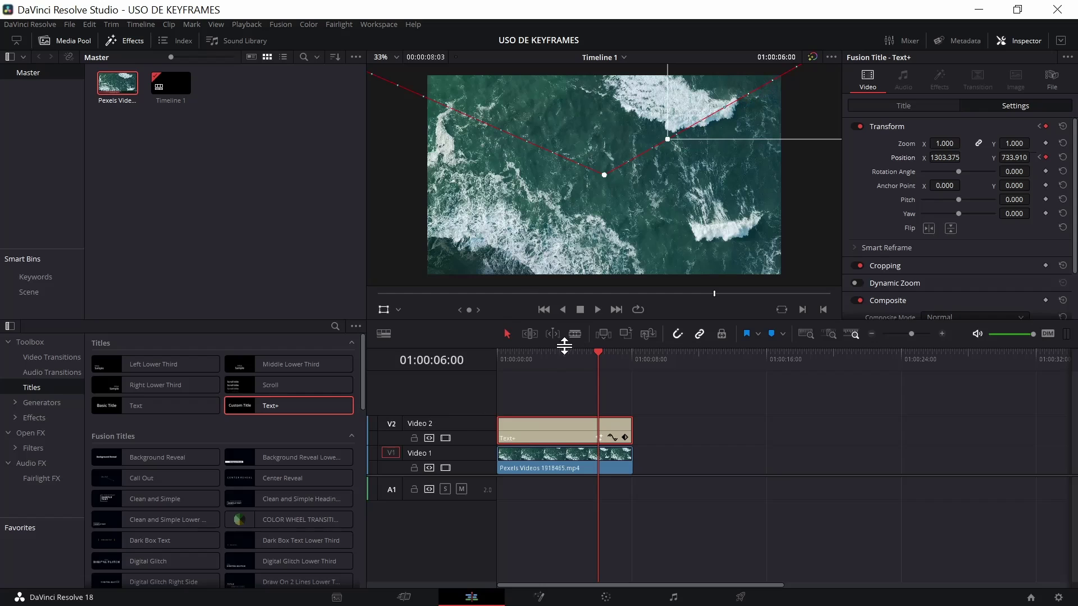
left_click_drag(561, 352, 429, 362)
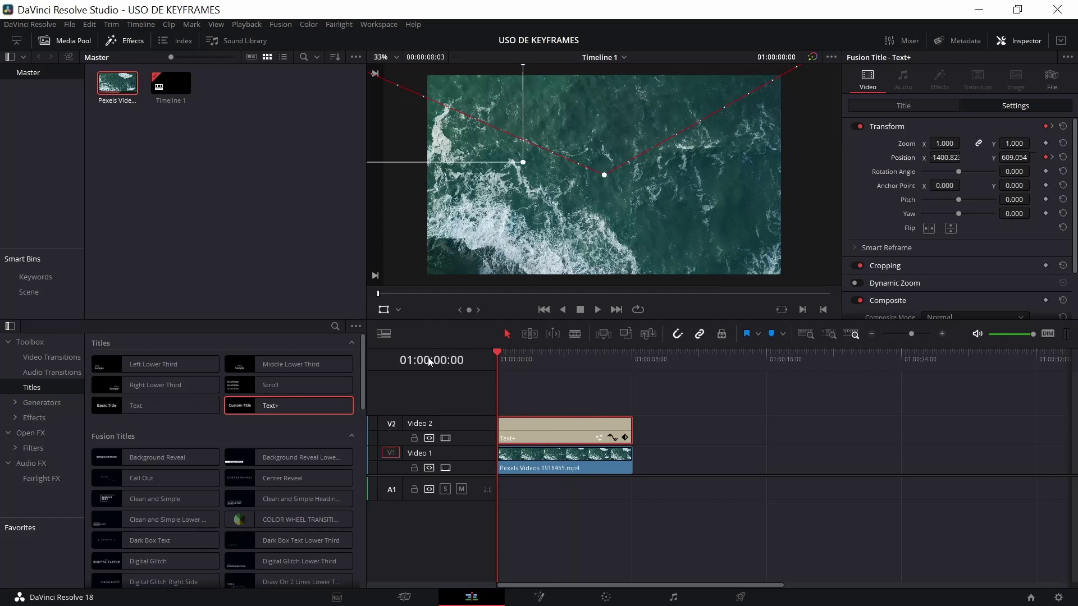
key("space")
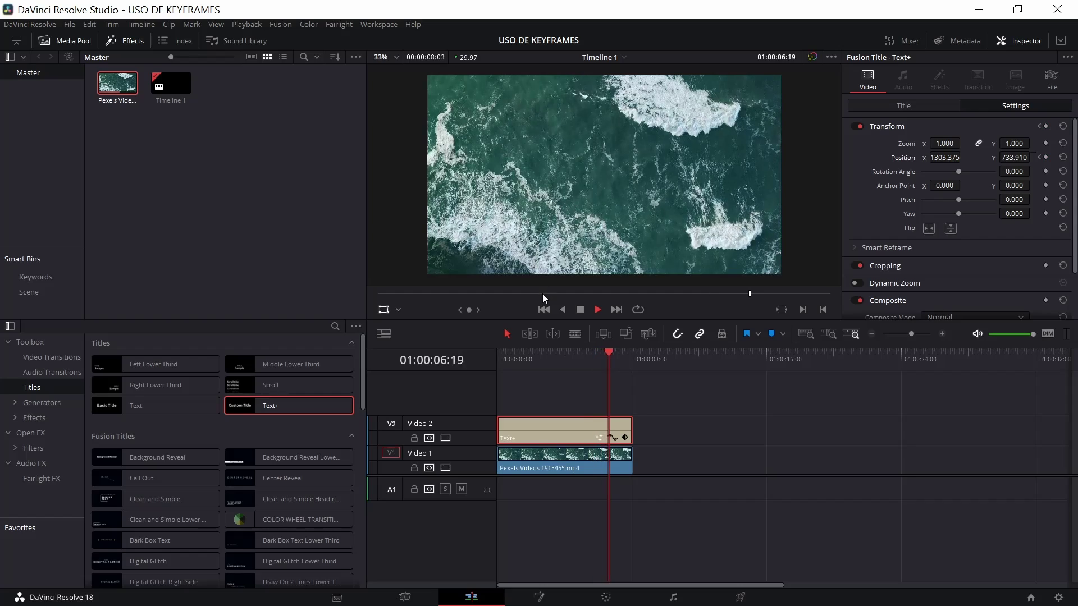
key("space")
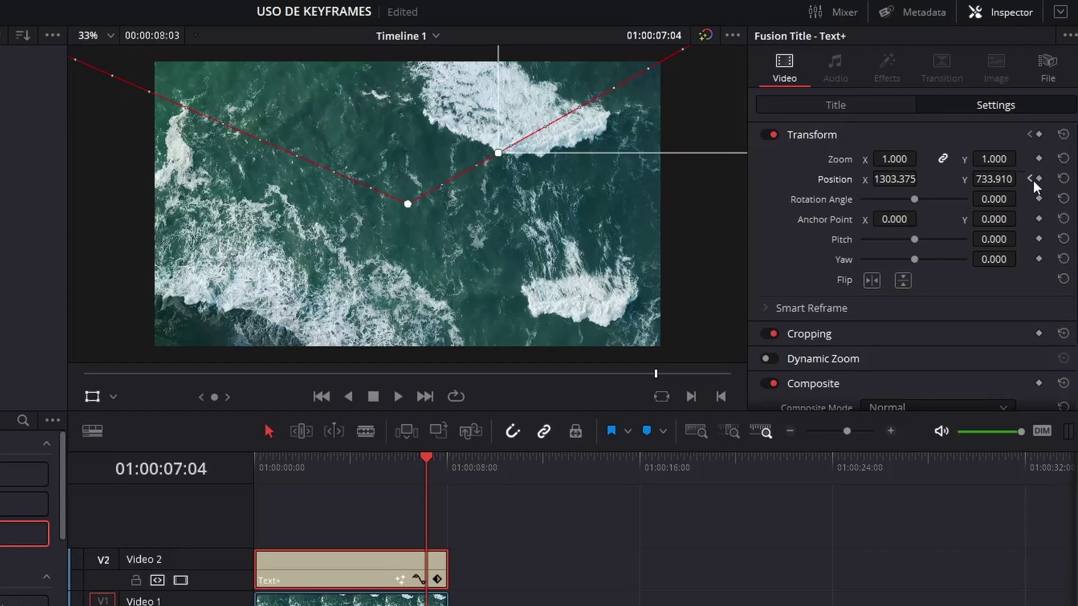
Step: Replace the 6-second Position keyframe with a centred 0, 0 keyframe and preview it
left_click(1030, 178)
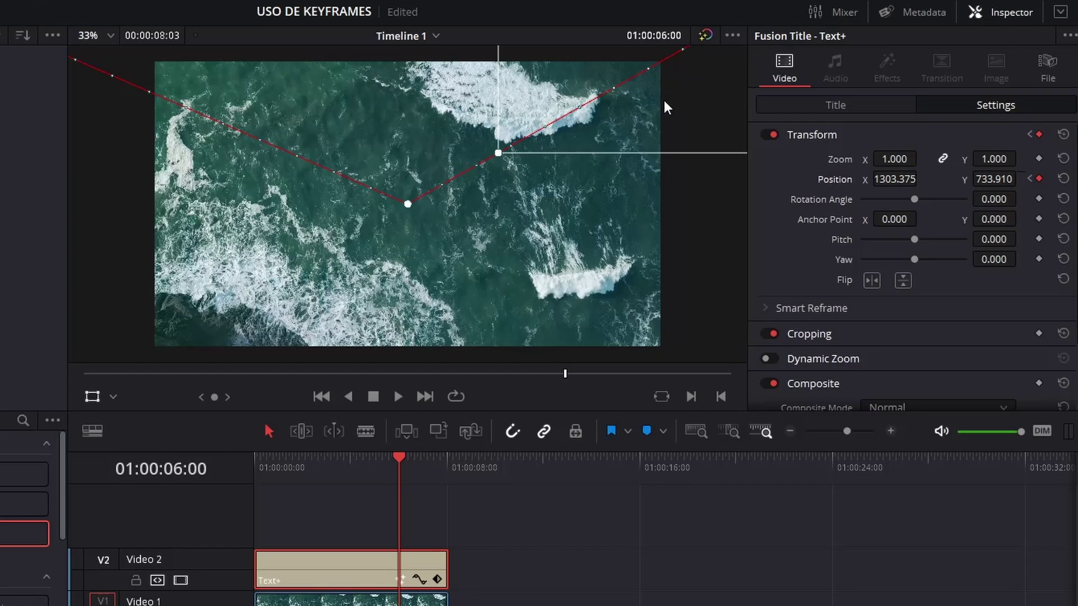
left_click(1039, 179)
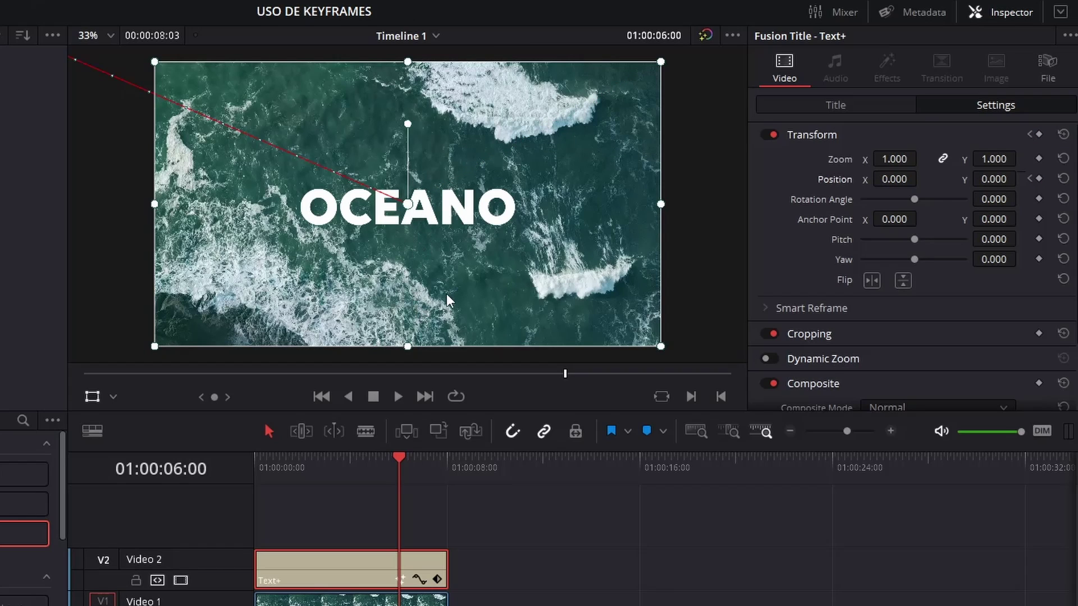
left_click(1039, 179)
key("Home")
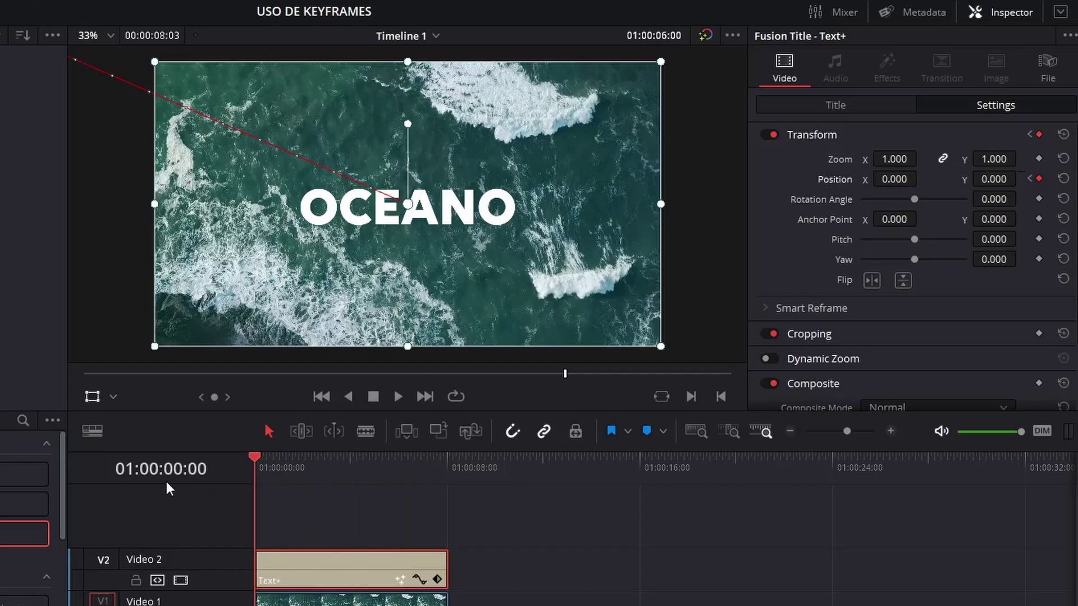
key("space")
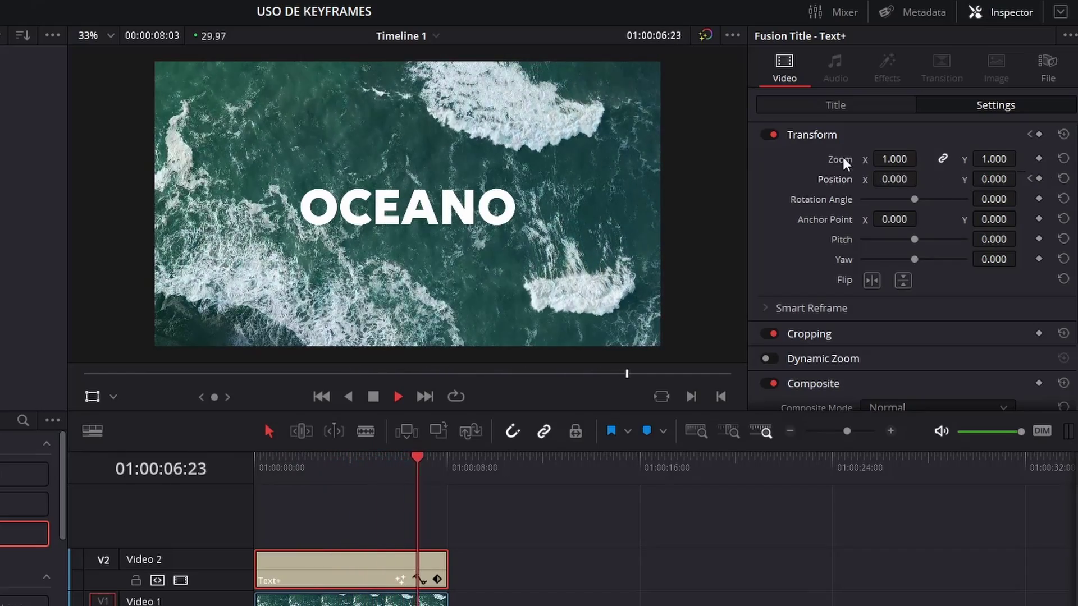
key("space")
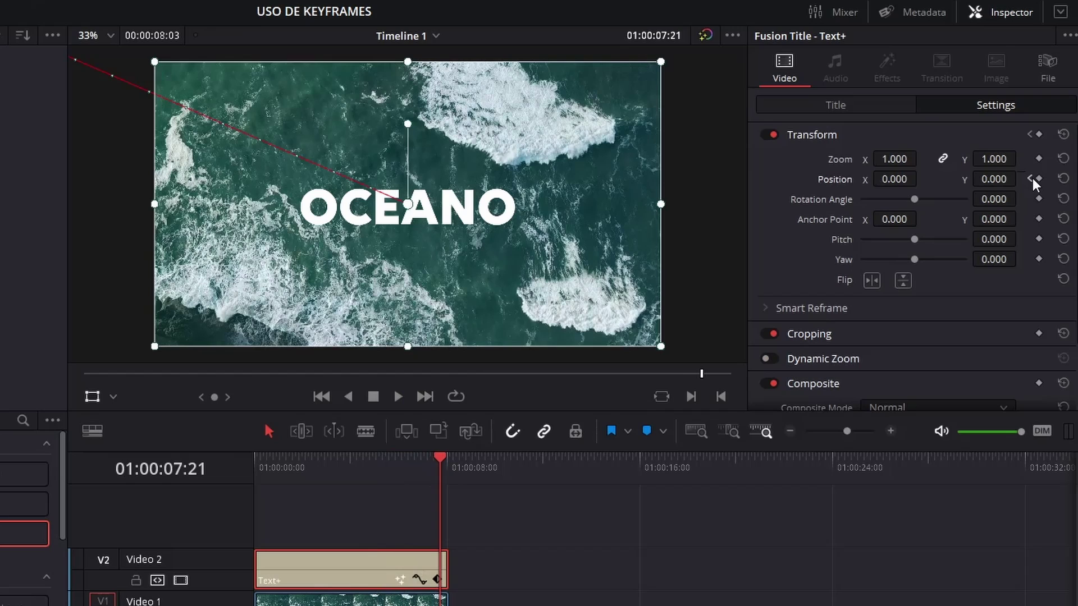
Step: At 7 seconds, move OCEANO upper right to 1352.099, 609.054 and replay from the start
left_click(1030, 179)
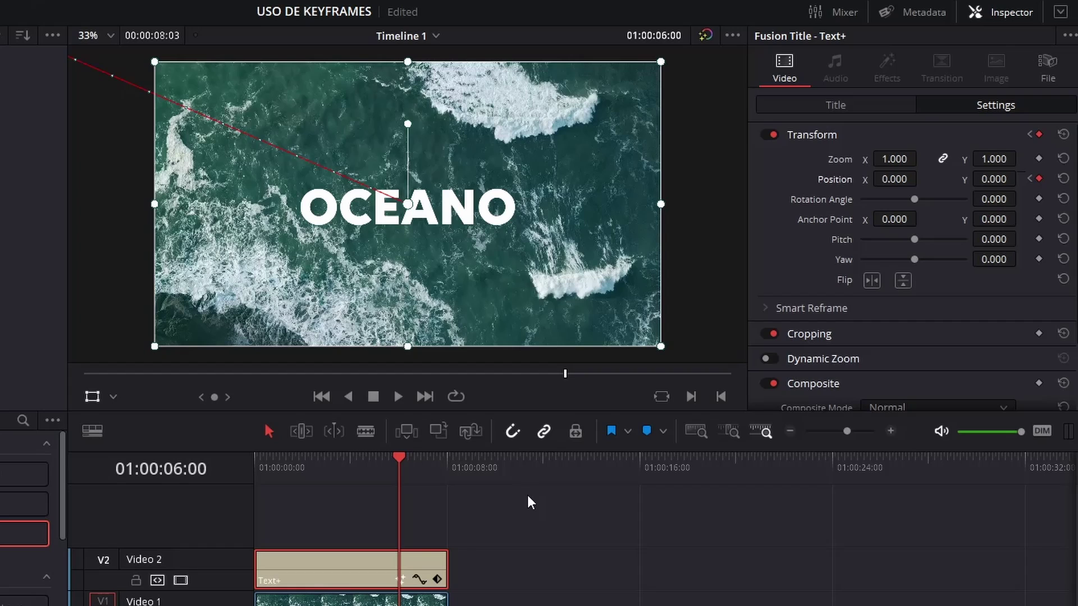
key("shift+Right")
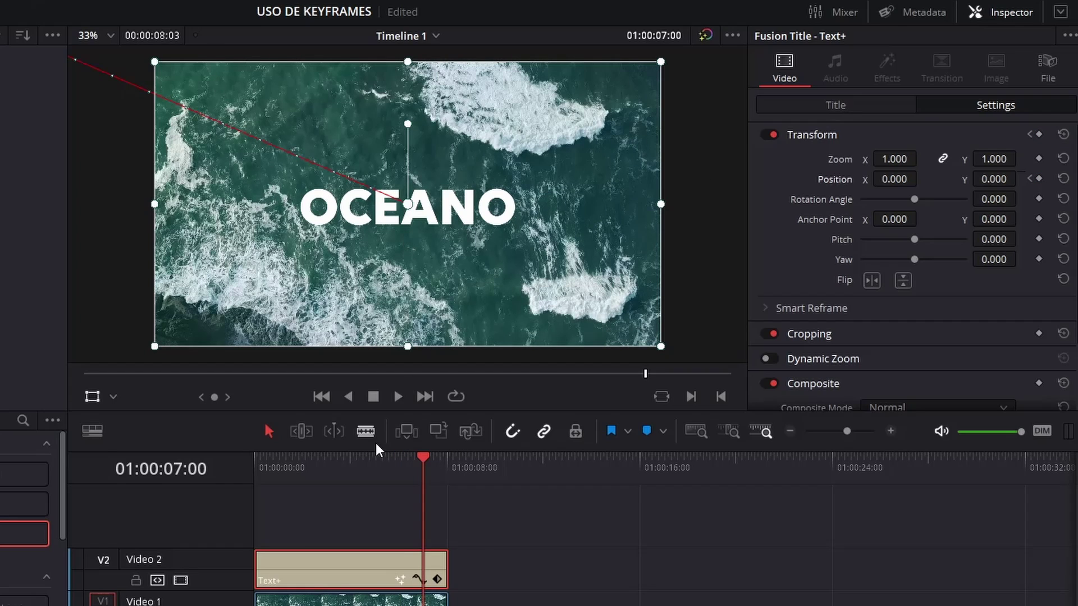
mouse_move(230, 301)
left_mouse_down()
mouse_move(583, 133)
mouse_move(605, 143)
left_mouse_up()
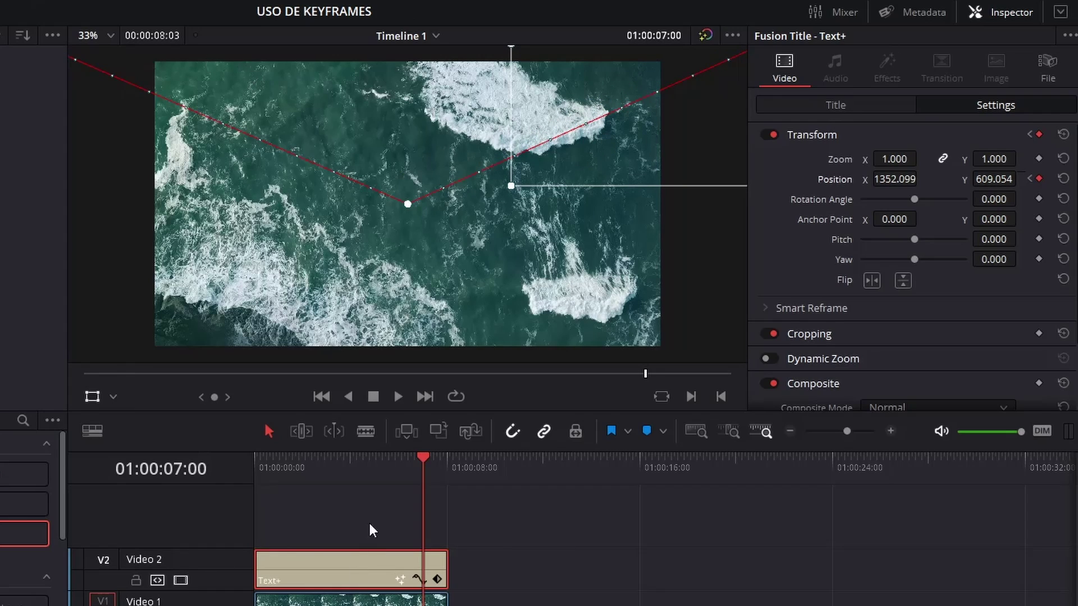
left_click_drag(305, 462, 231, 483)
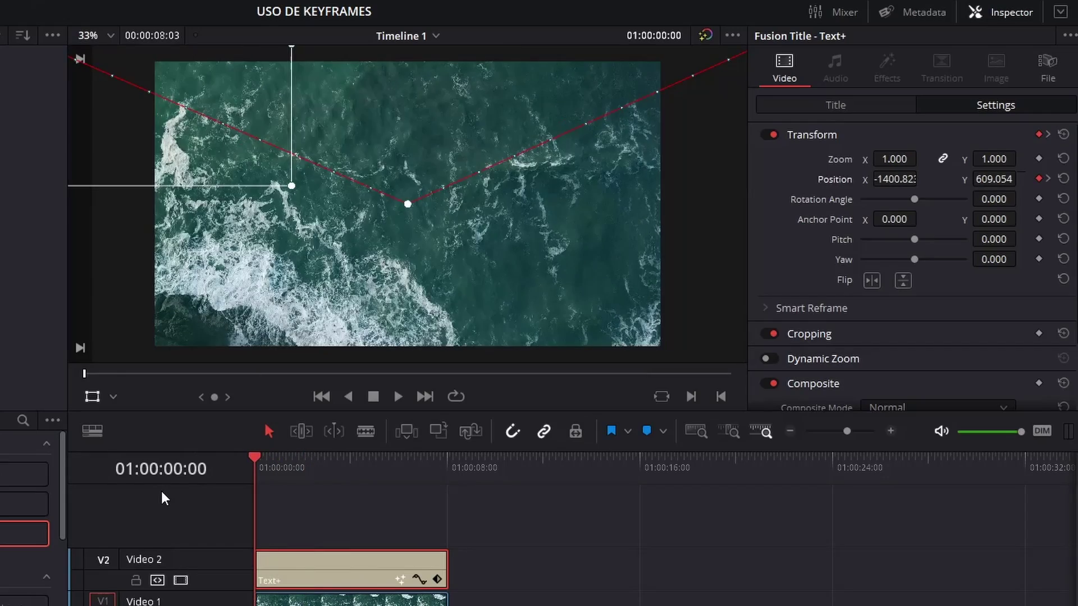
key("space")
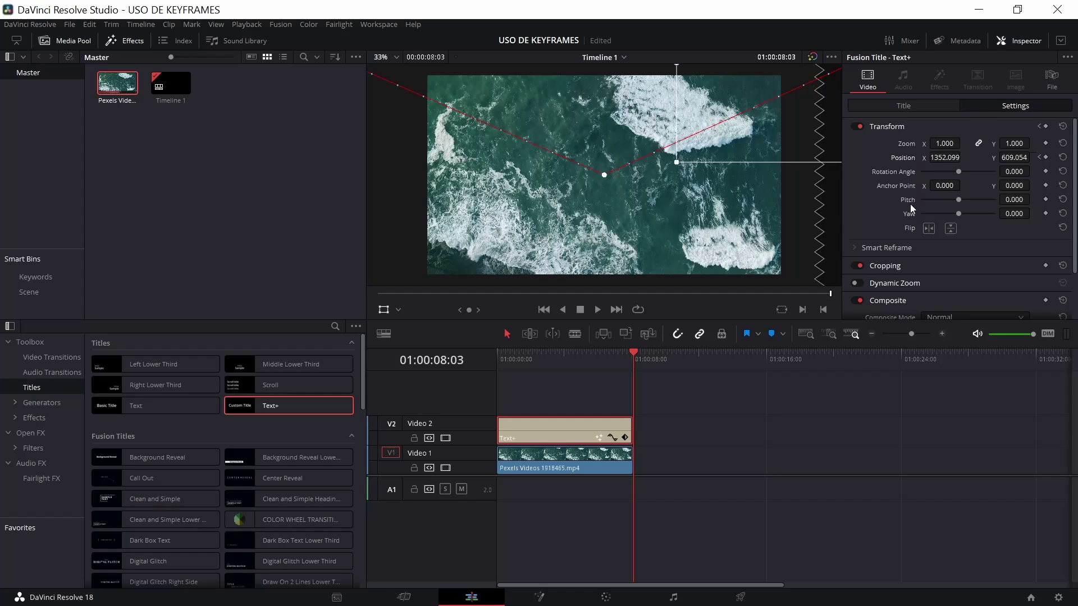
scroll(886, 260, "down", 2)
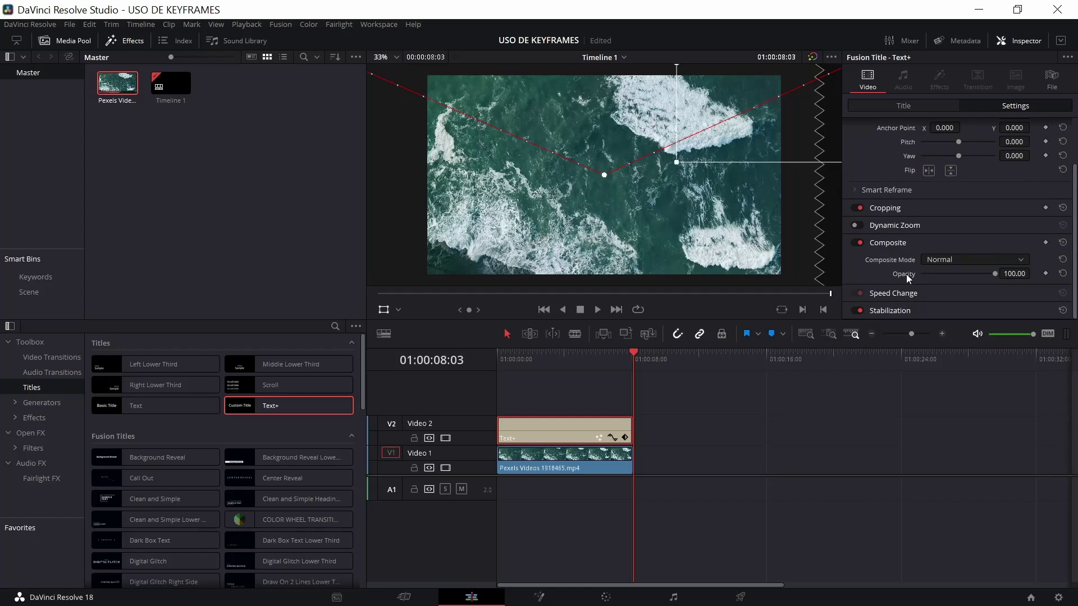
left_click_drag(552, 364, 549, 363)
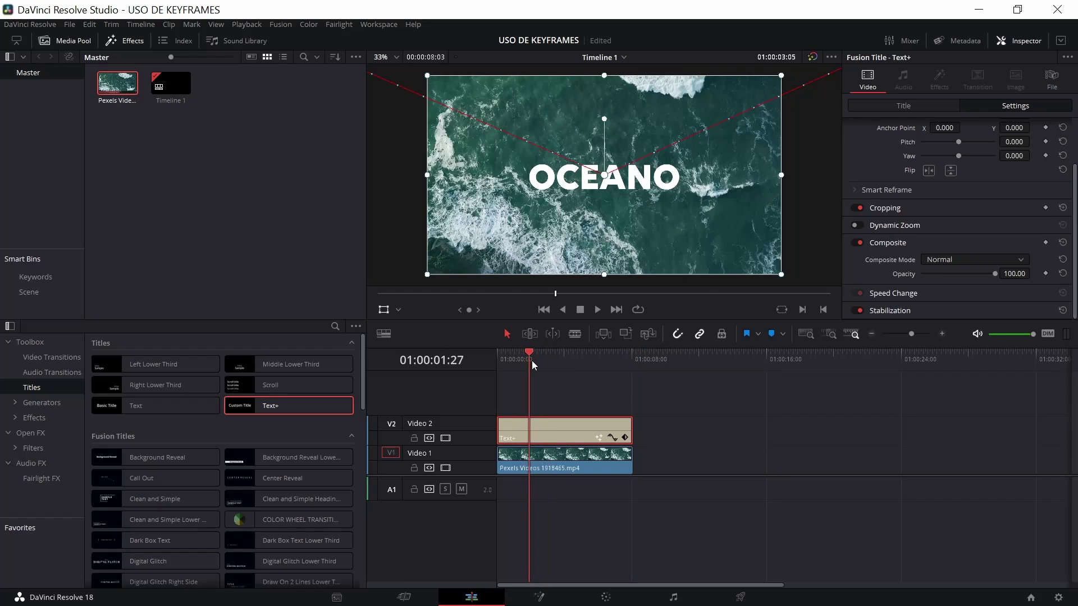
left_click_drag(549, 359, 522, 359)
scroll(1049, 151, "up", 2)
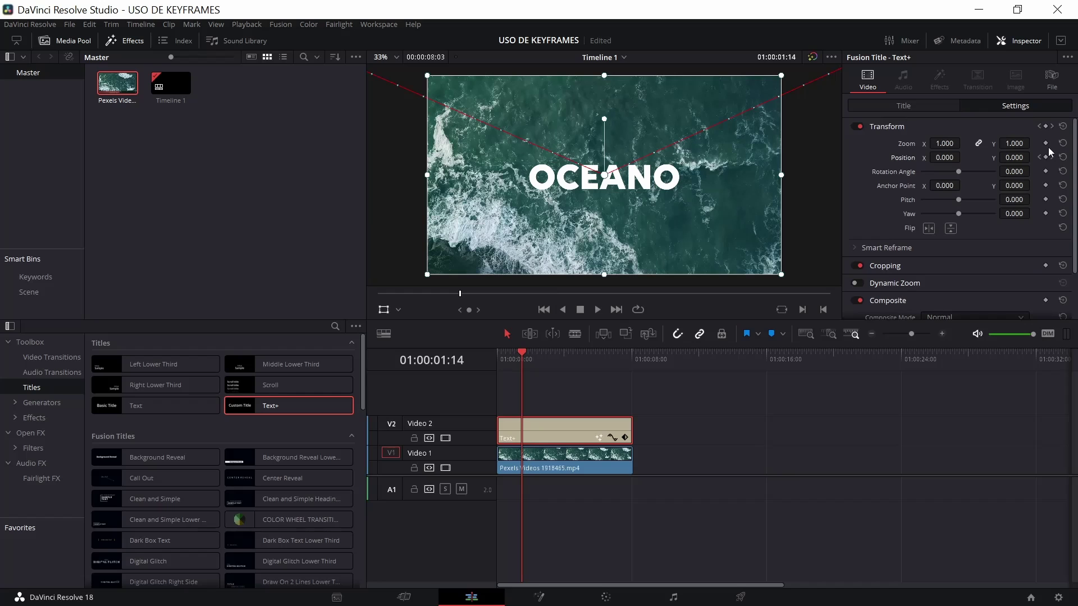
left_click(1039, 157)
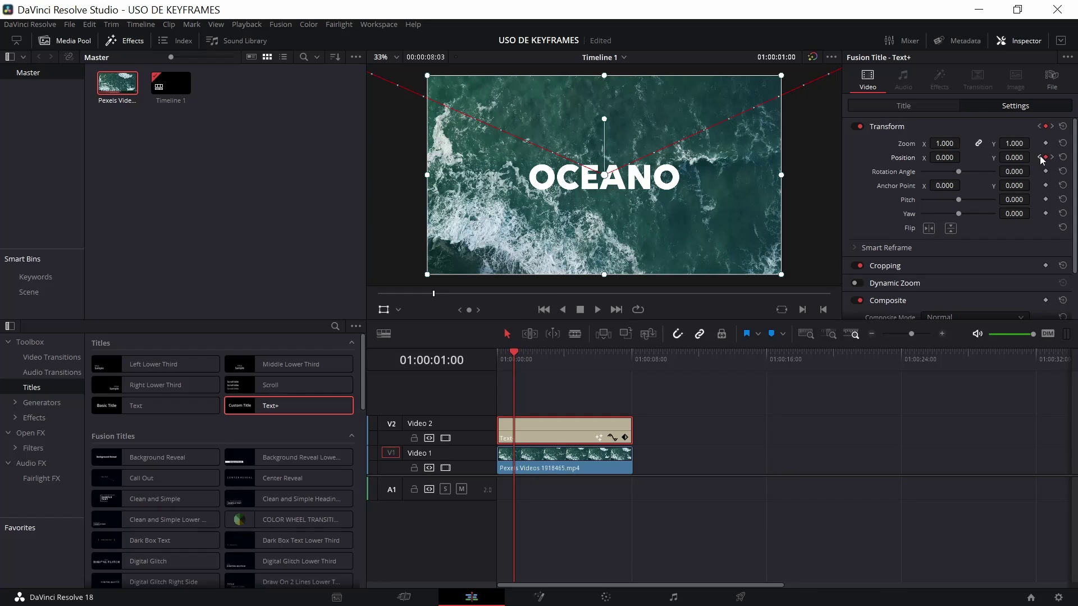
left_click(1052, 158)
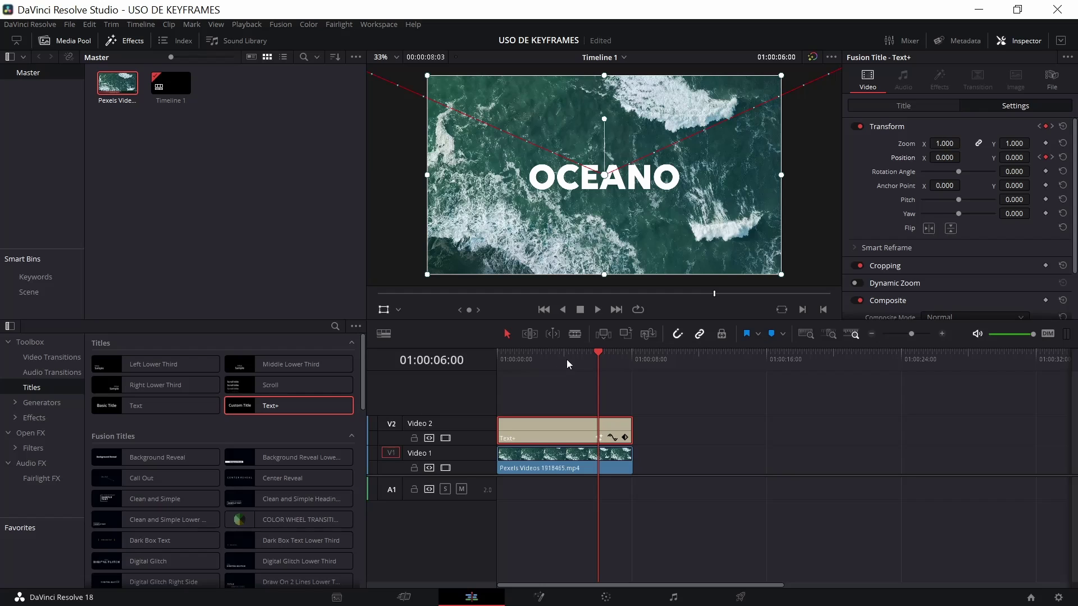
left_click(1039, 158)
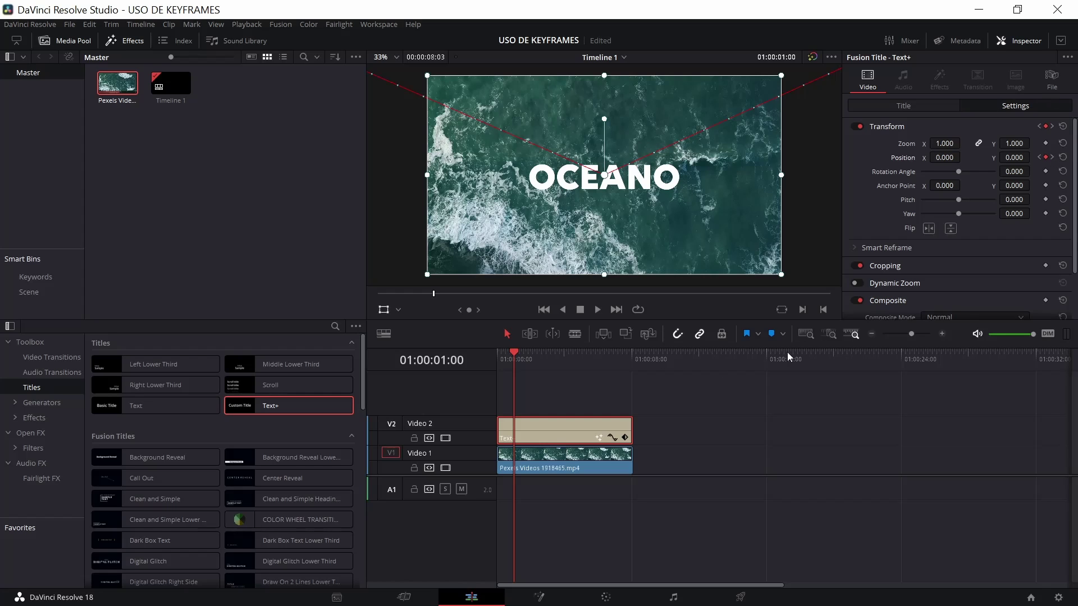
left_click(1053, 158)
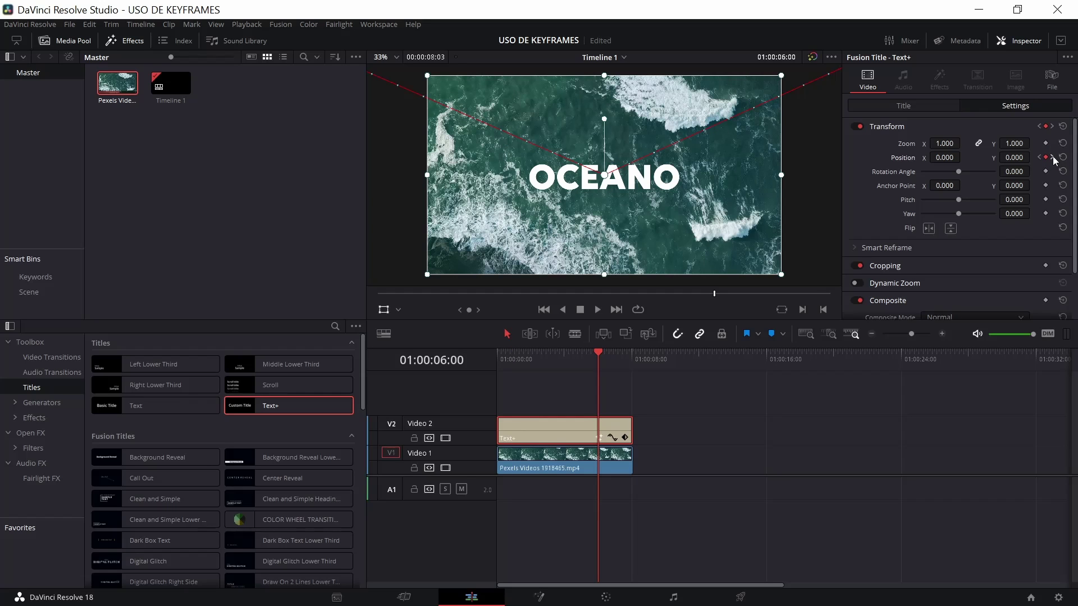
left_click(1052, 158)
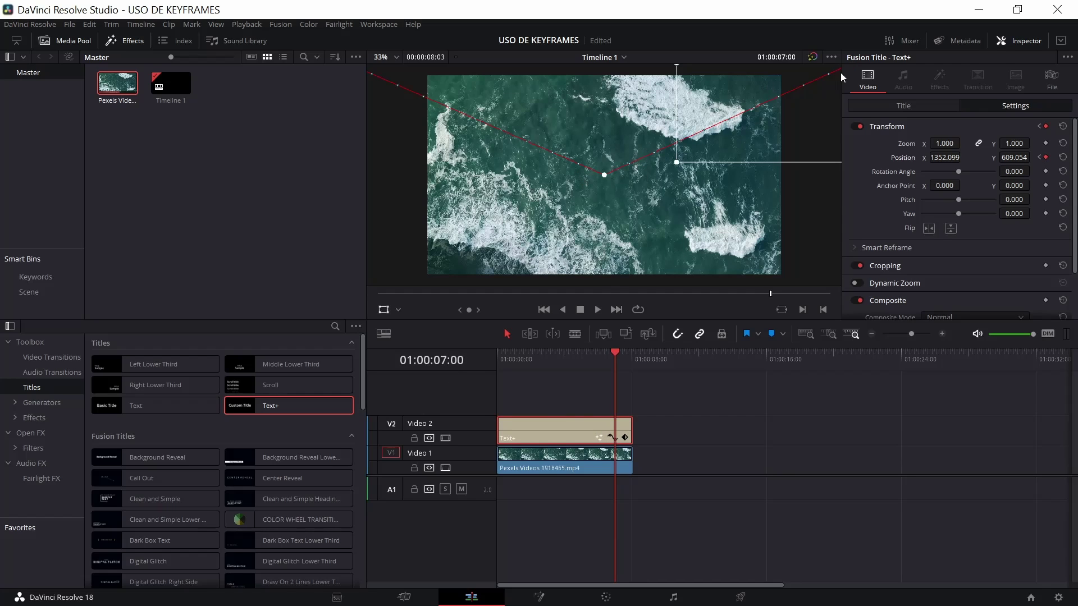
left_click_drag(556, 357, 523, 358)
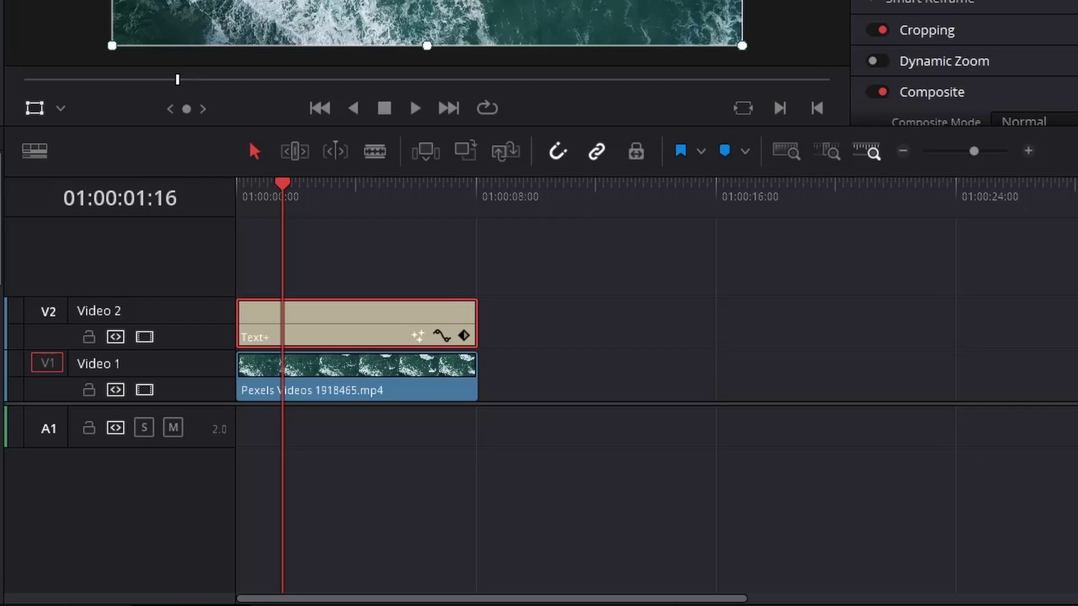
Step: Go to frame 100 and open the curve editor showing only the Position X curve
type("100")
key("Return")
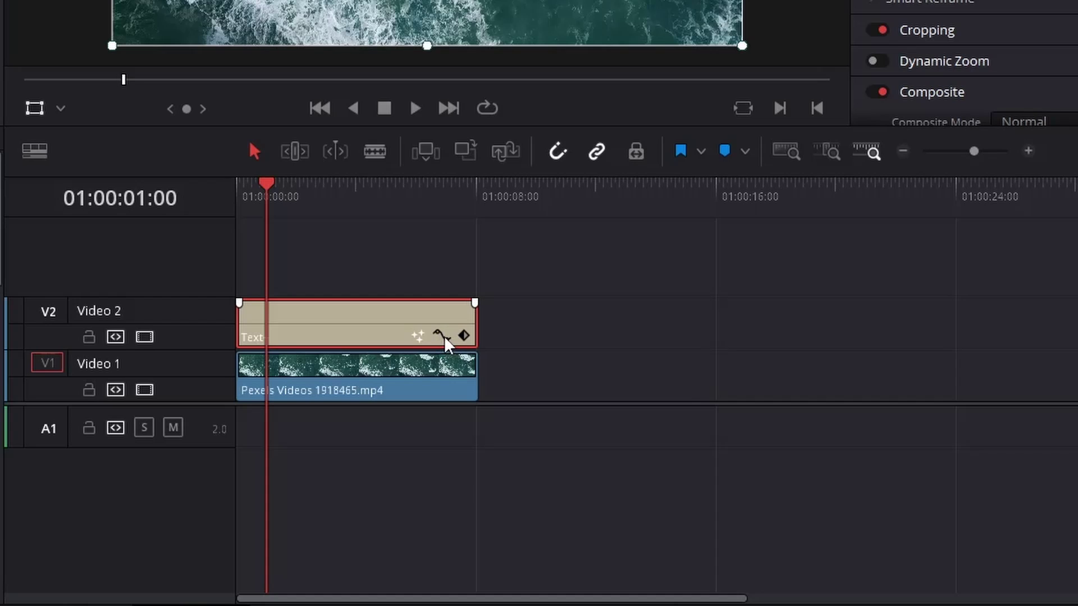
left_click(441, 336)
mouse_move(252, 406)
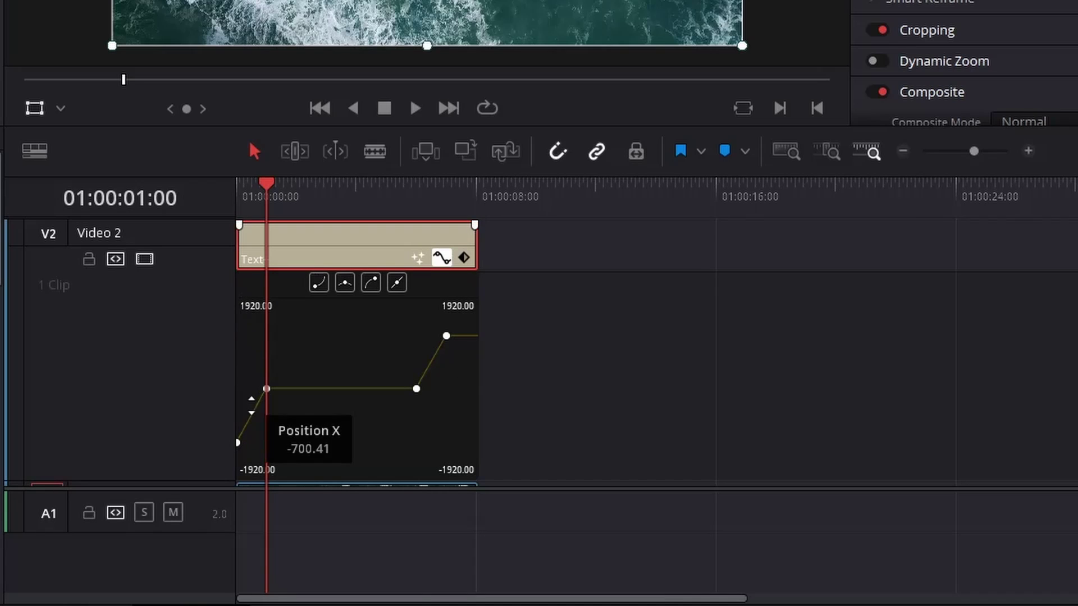
left_click(1023, 151)
left_click(1023, 152)
left_click(247, 285)
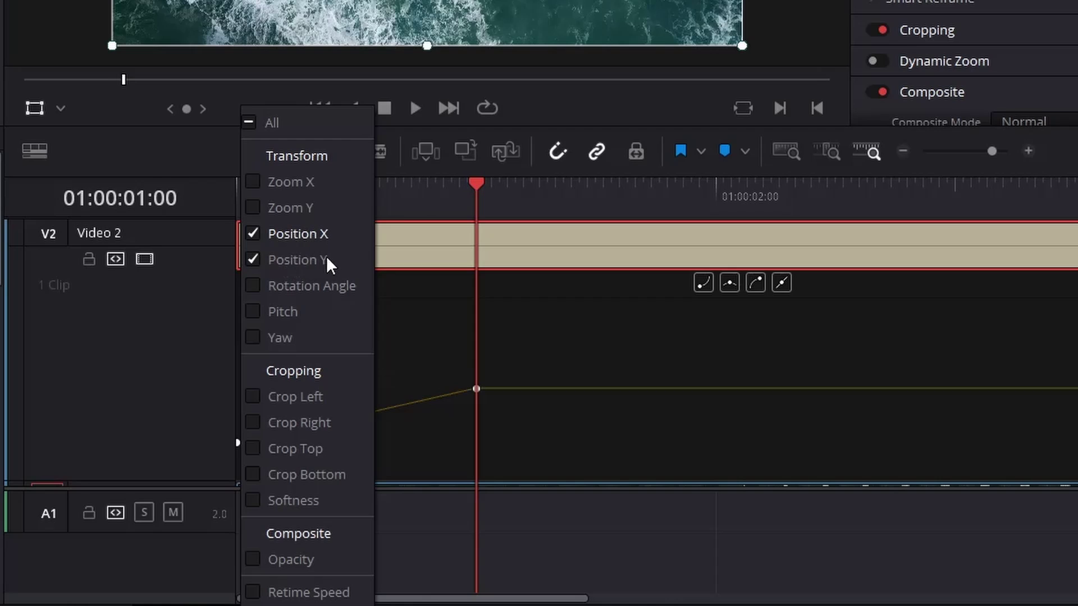
left_click(178, 351)
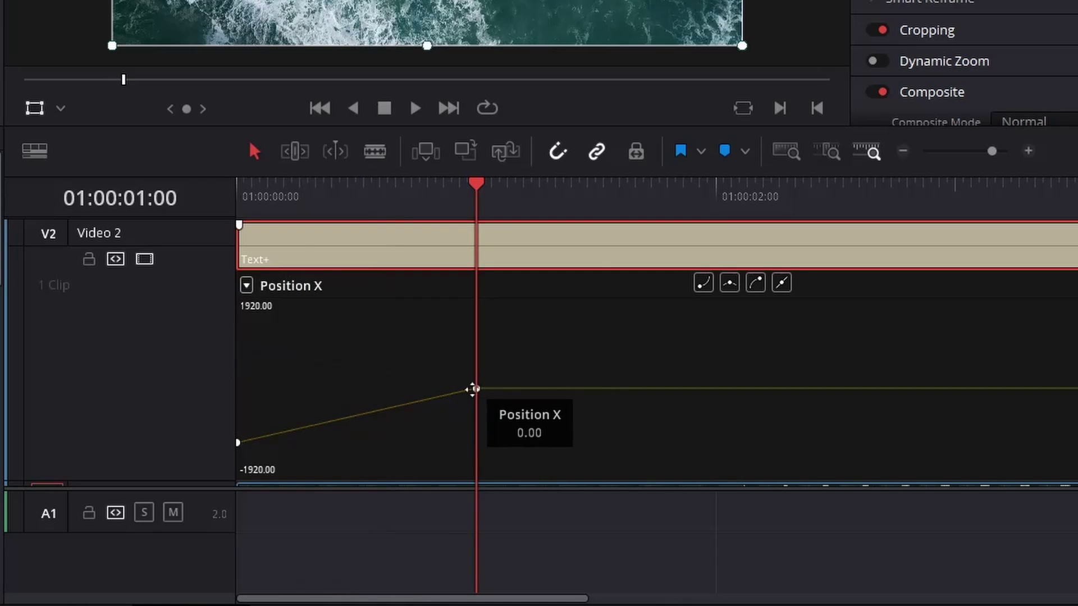
Step: Apply smooth ease interpolation to the 1-second, 6-second and final Position X keyframes
left_click(476, 388)
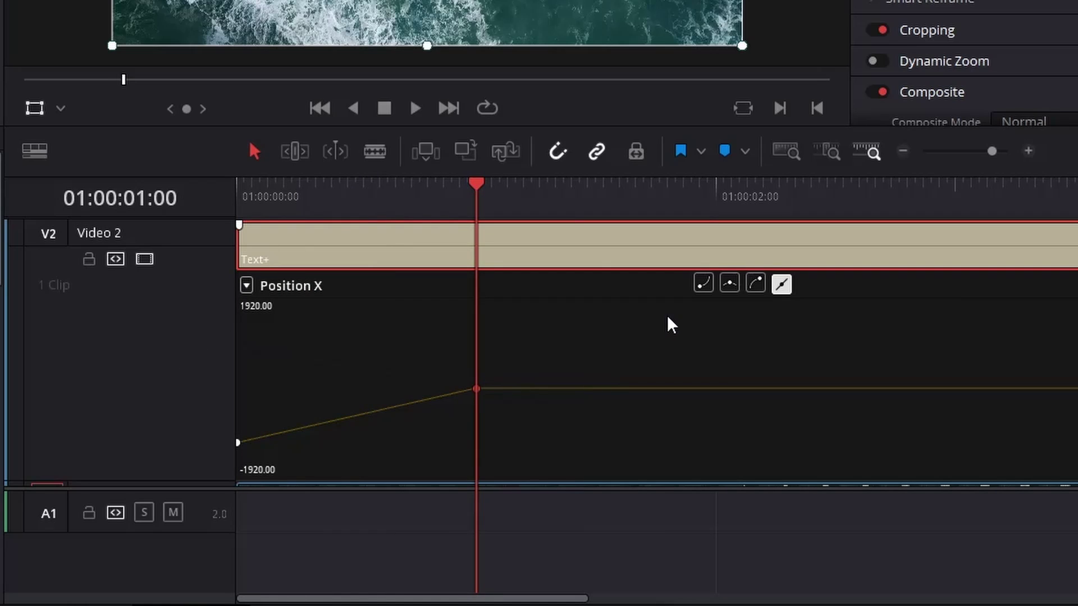
left_click(731, 281)
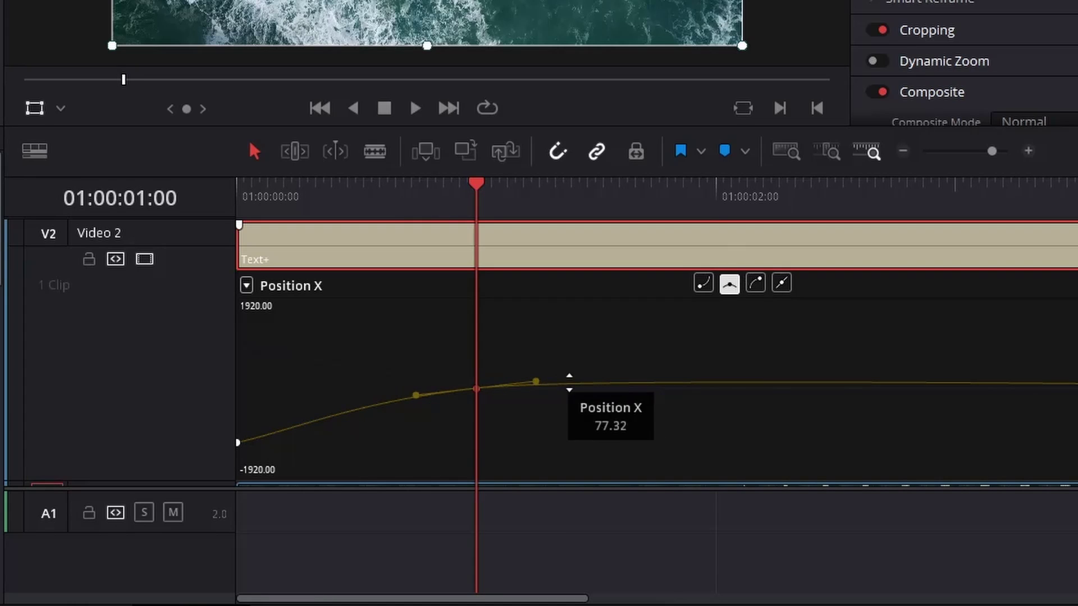
scroll(934, 340, "right", 2)
scroll(933, 339, "right", 4)
scroll(933, 338, "right", 4)
scroll(932, 333, "right", 2)
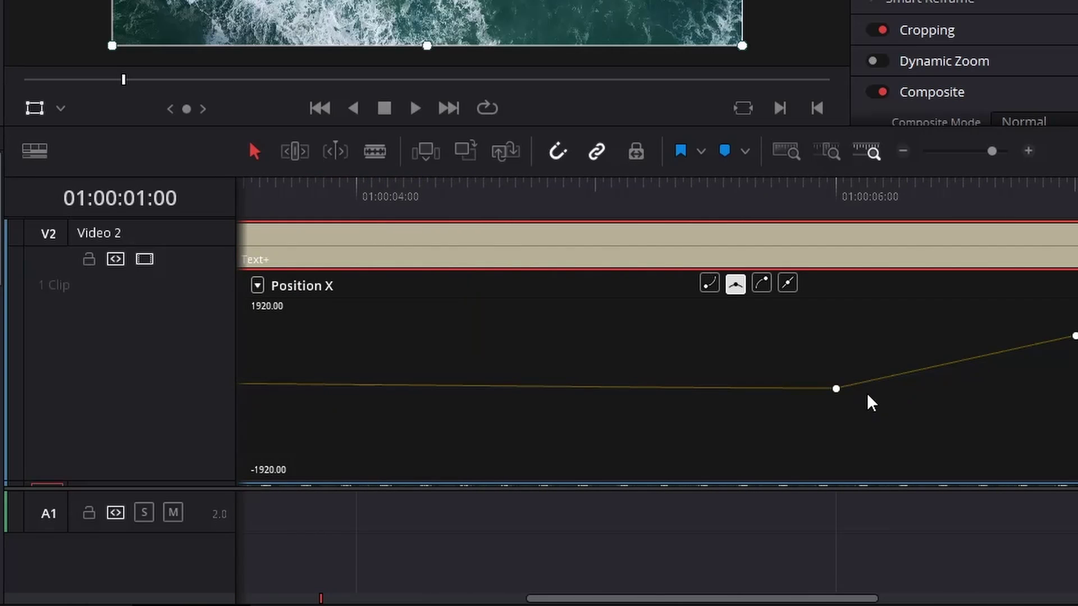
left_click(835, 390)
left_click(742, 286)
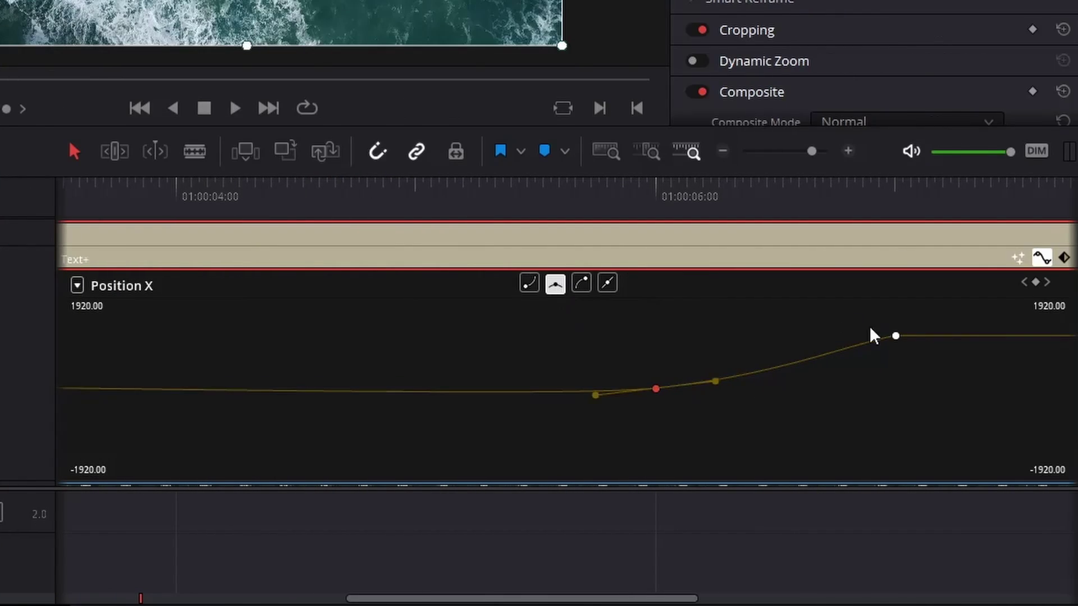
left_click(895, 336)
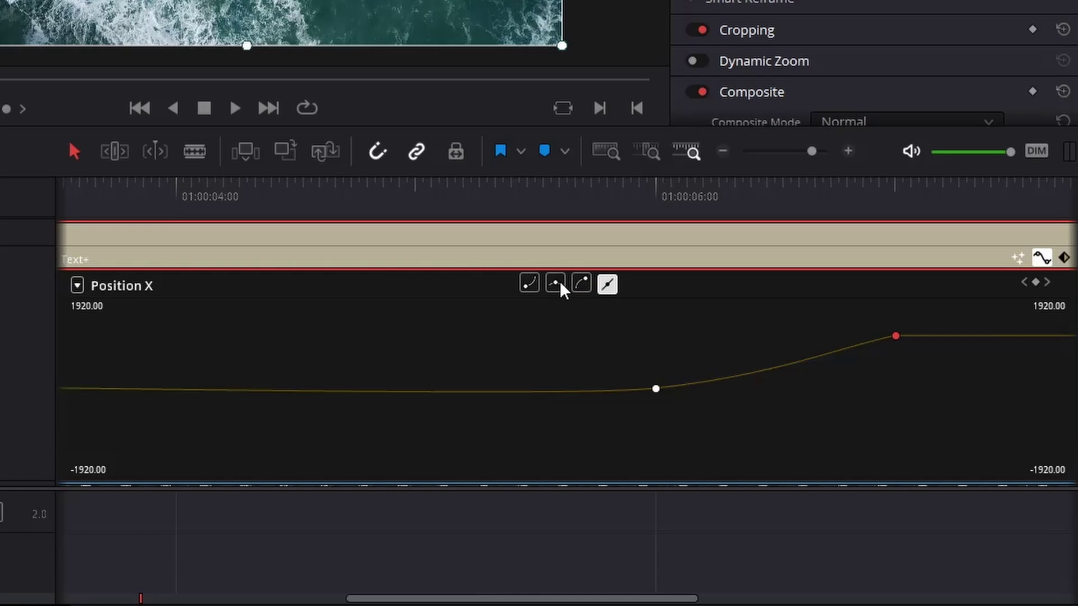
left_click(581, 283)
Step: Drag the middle keyframe's bezier handle to reshape the curve for a gentler arrival
scroll(329, 332, "left", 5)
scroll(331, 341, "left", 3)
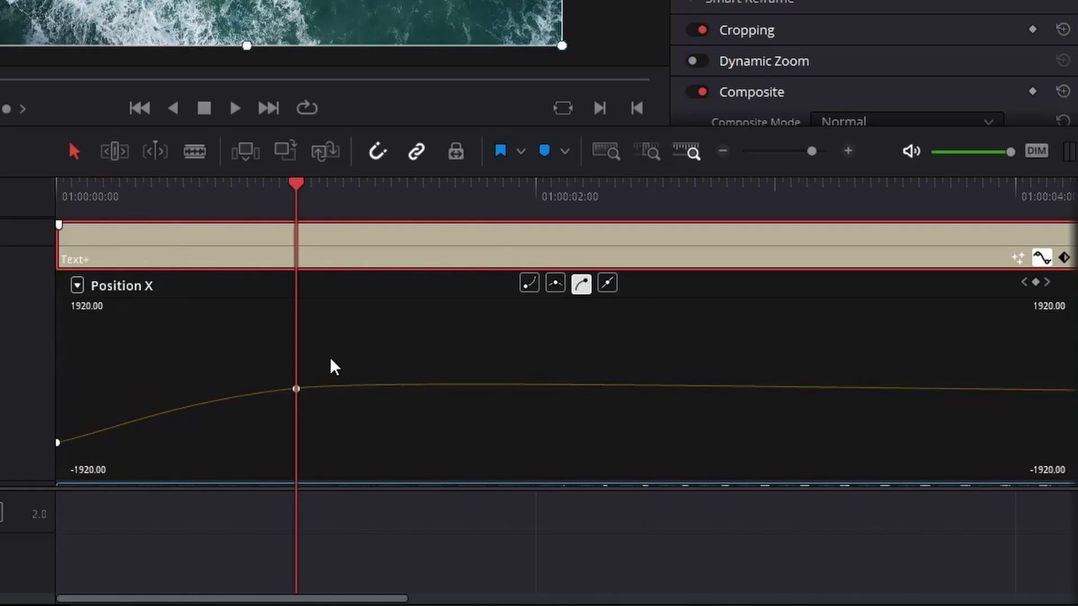
left_click(296, 389)
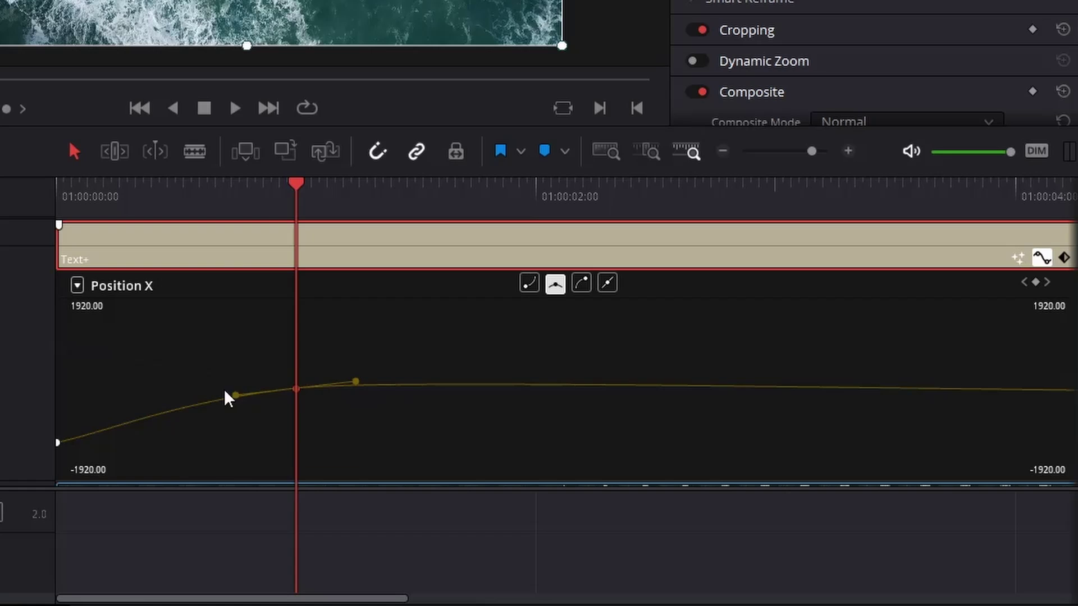
left_click_drag(236, 395, 243, 408)
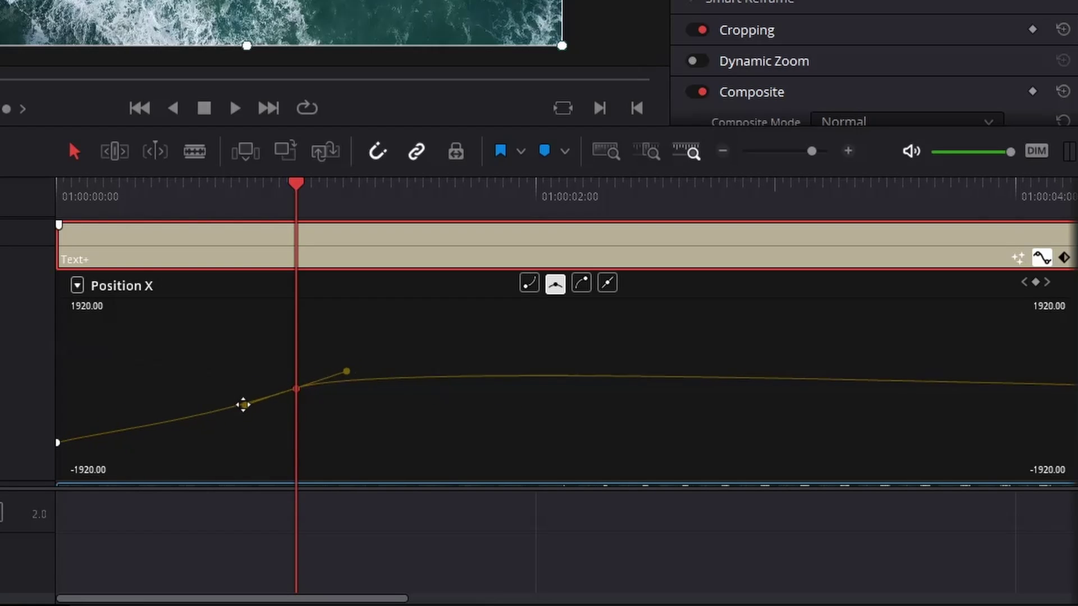
left_click_drag(243, 408, 244, 400)
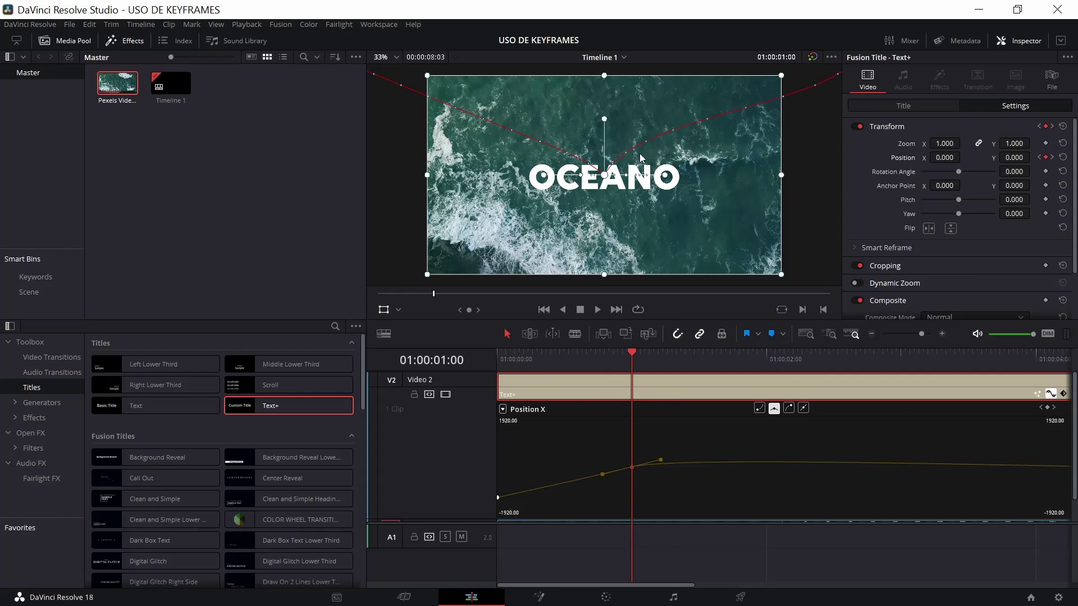
Step: Refine the middle handle and ease the first and last Position X keyframes
left_click_drag(602, 474, 598, 470)
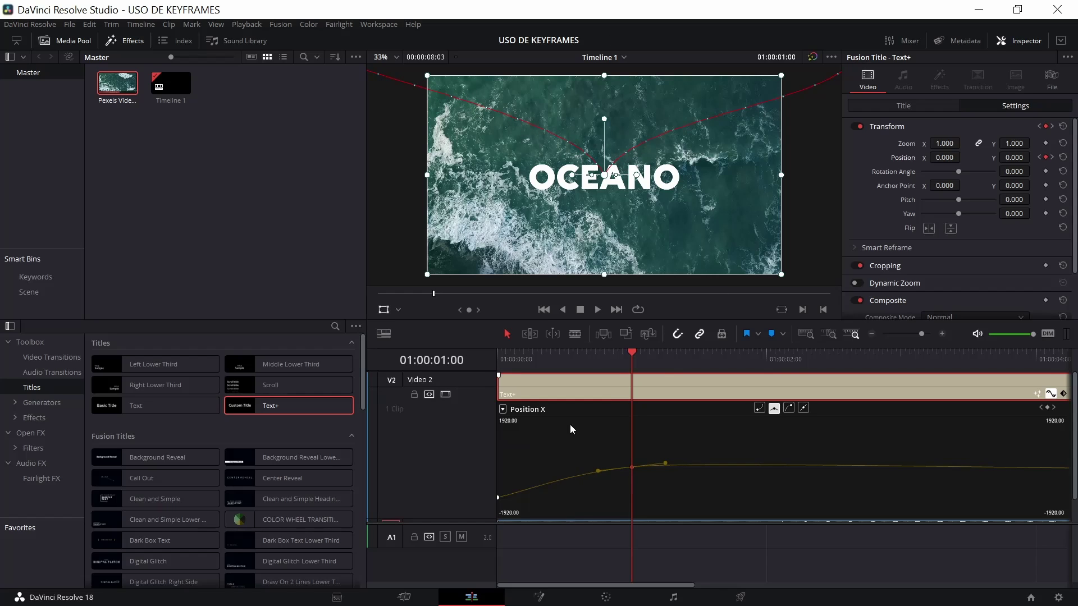
left_click(498, 497)
left_click(759, 408)
left_click_drag(564, 360, 446, 379)
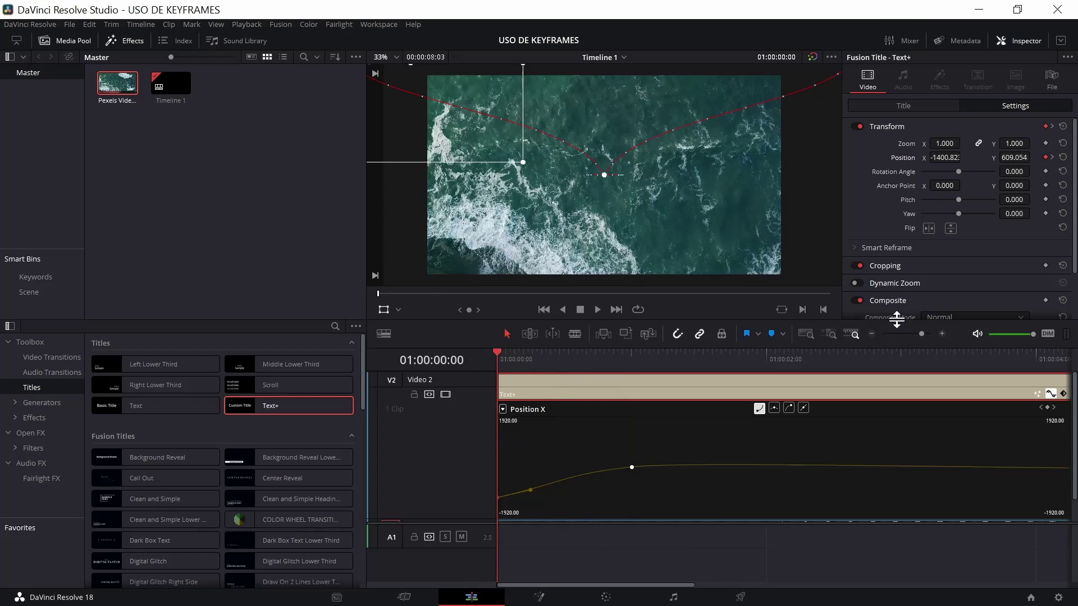
left_click(873, 333)
left_click(874, 332)
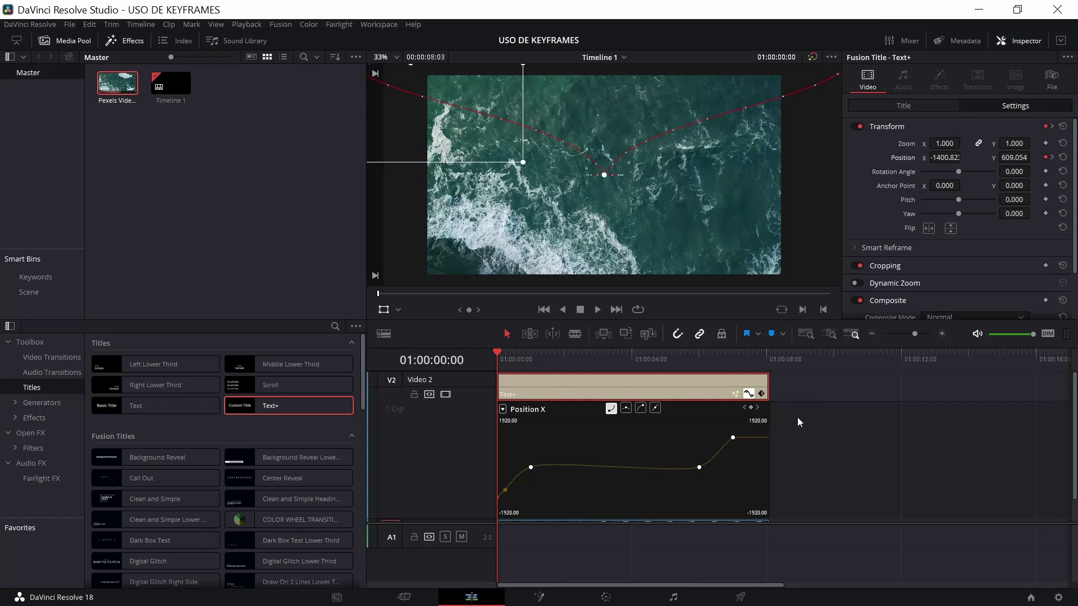
left_click(731, 437)
Step: Preview the slide-in and slide-out twice, then return to the timeline start
key("space")
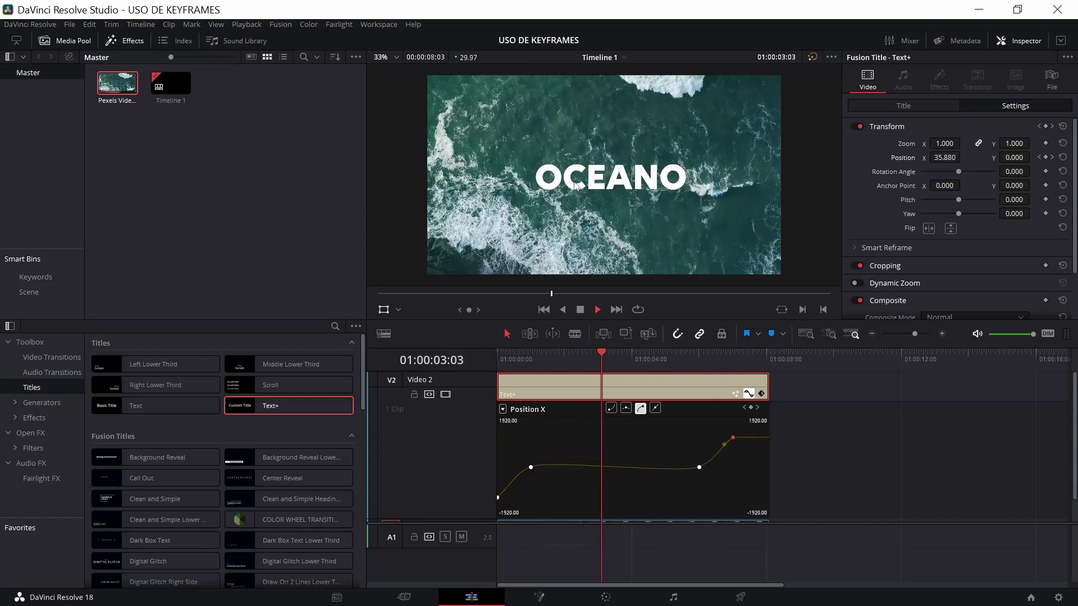
key("space")
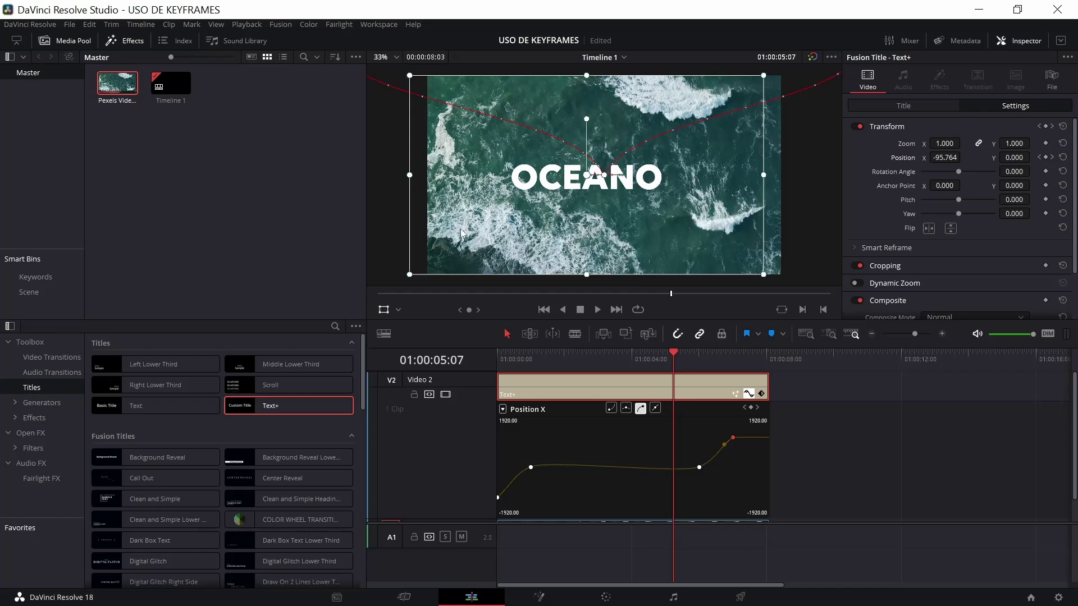
key("space")
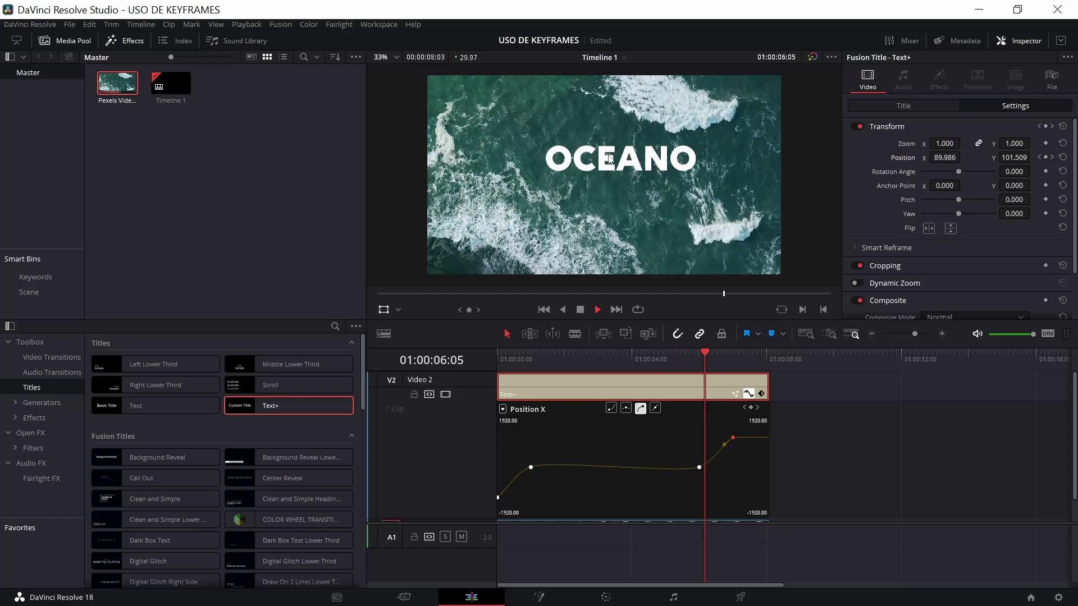
key("space")
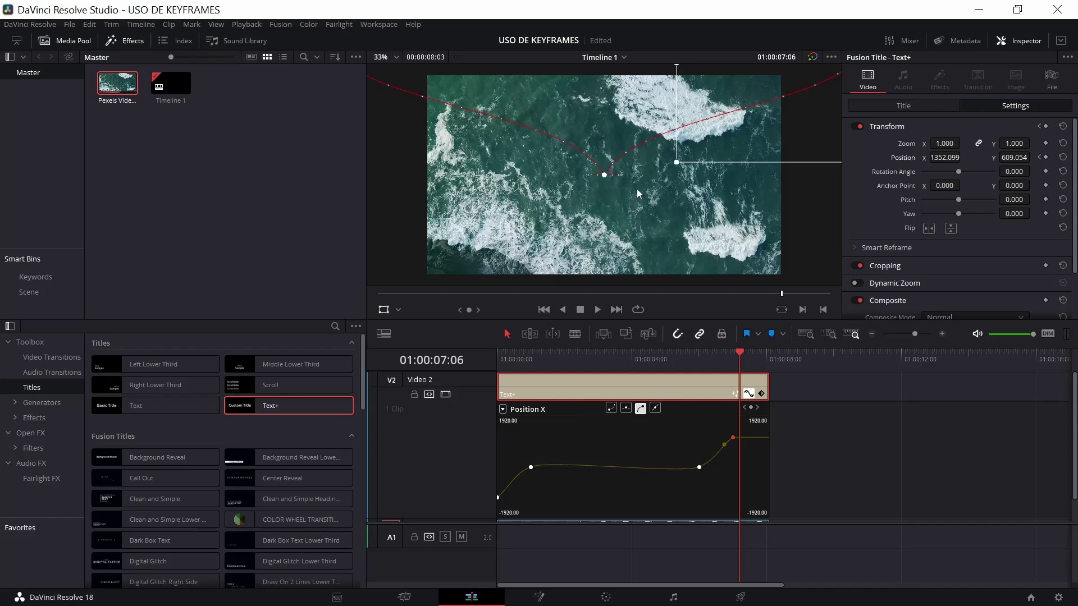
key("Home")
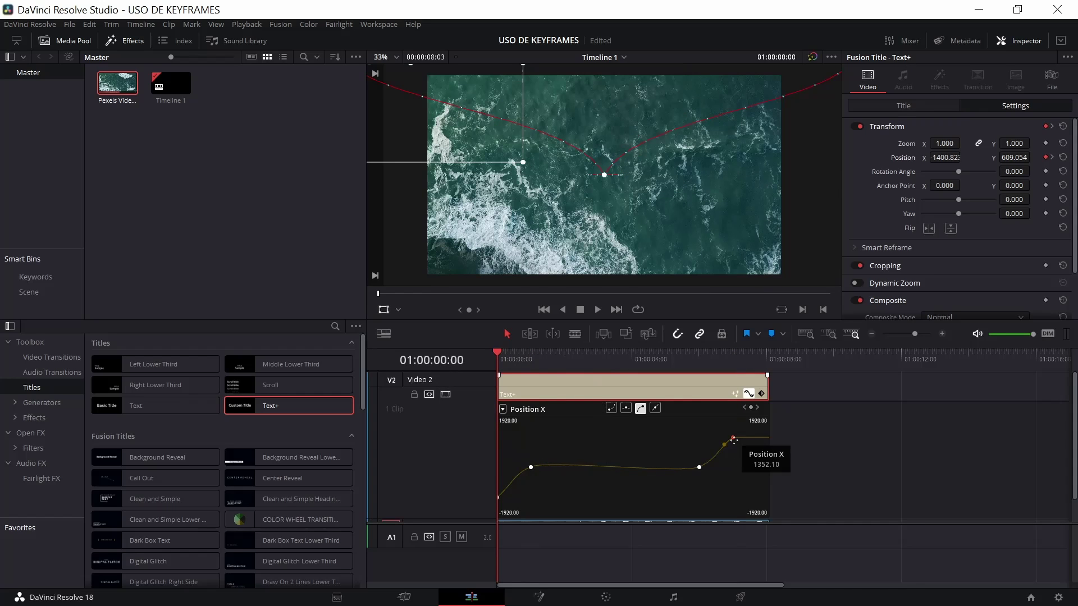
Step: Adjust interpolation on the Position Y keyframes, making the start keyframe linear
left_click(733, 443)
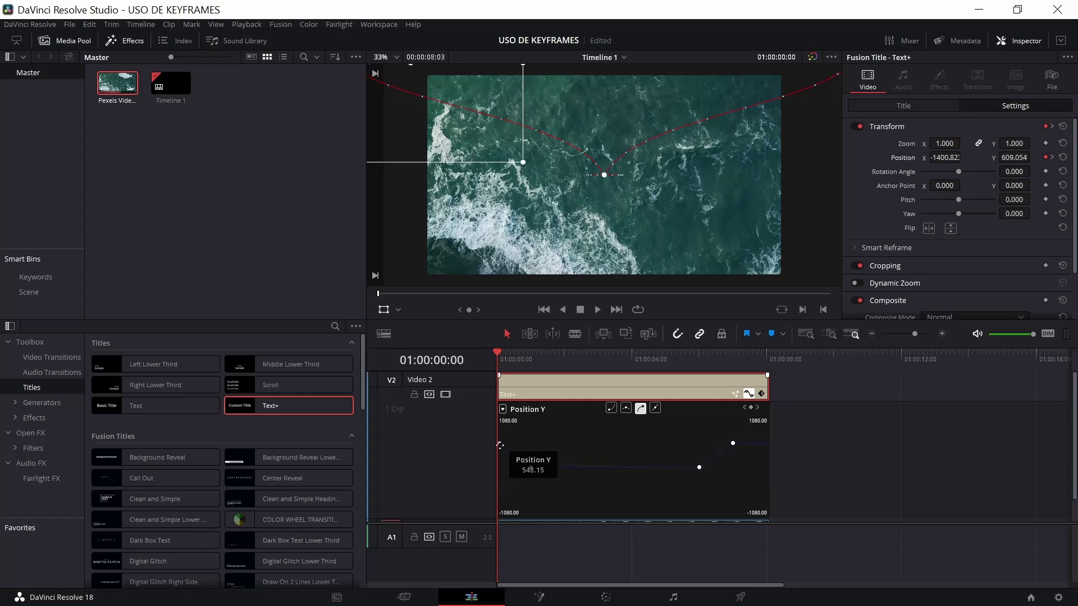
left_click(531, 467)
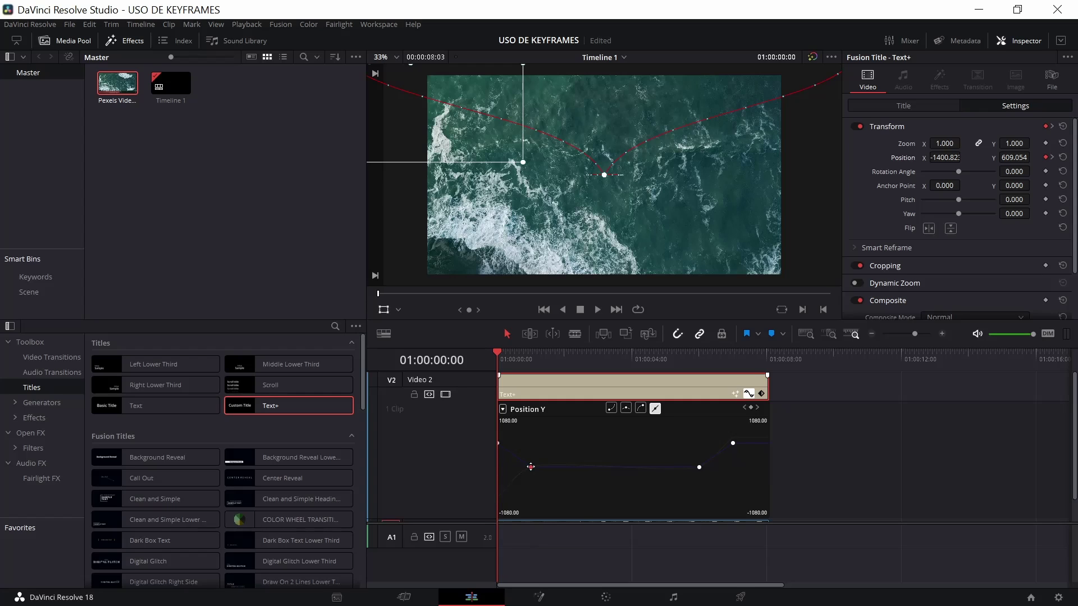
left_click(626, 408)
left_click(530, 466)
left_click(626, 408)
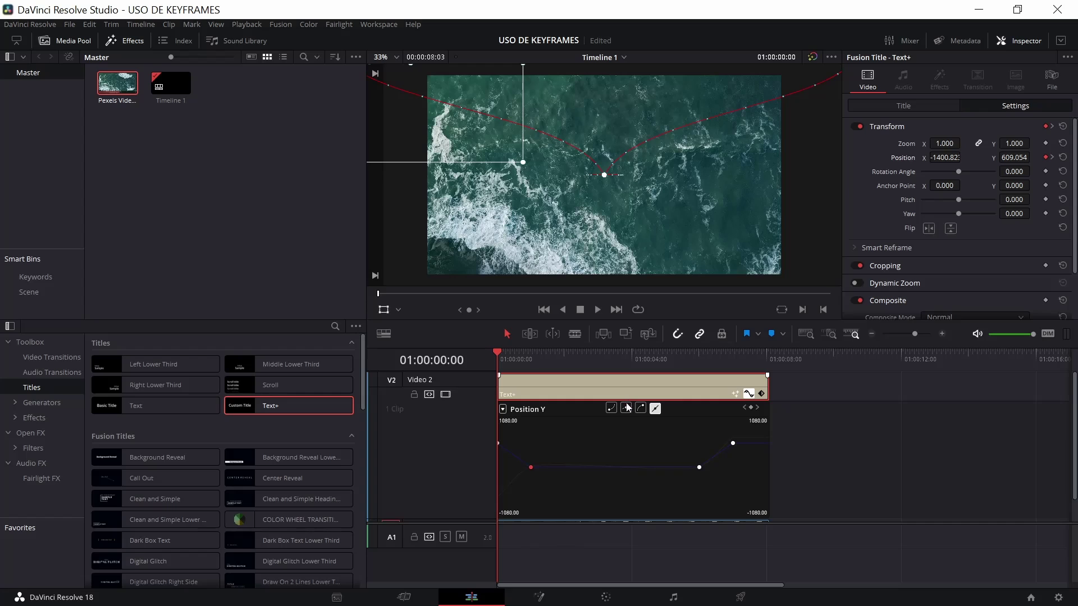
left_click(699, 467)
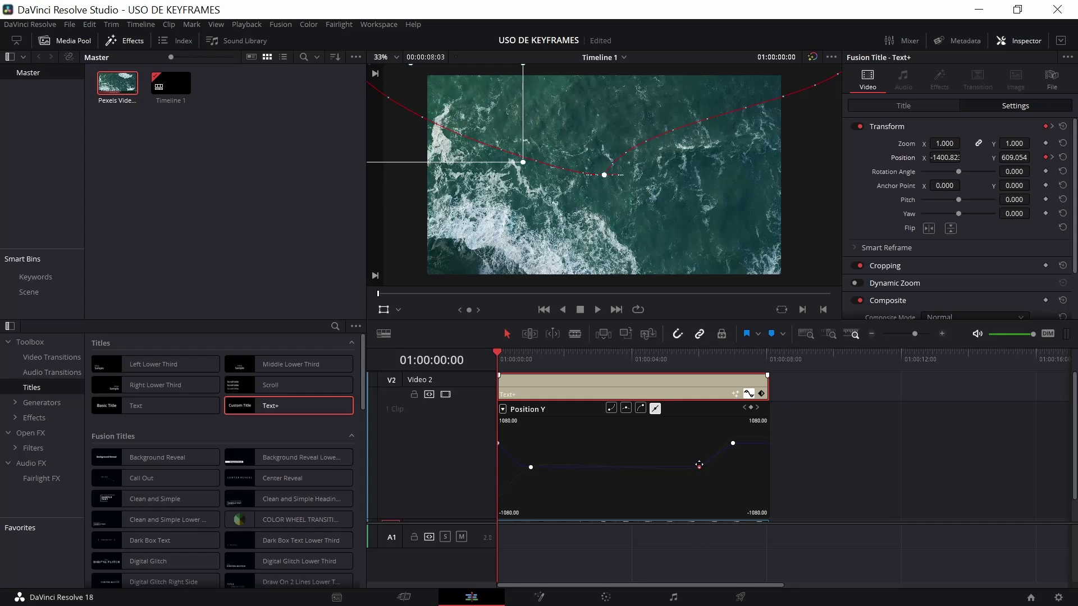
left_click(625, 411)
left_click(732, 443)
left_click(625, 409)
left_click(498, 443)
left_click(611, 408)
Step: Save the project with Ctrl+S and play back the finished title animation
key("ctrl+s")
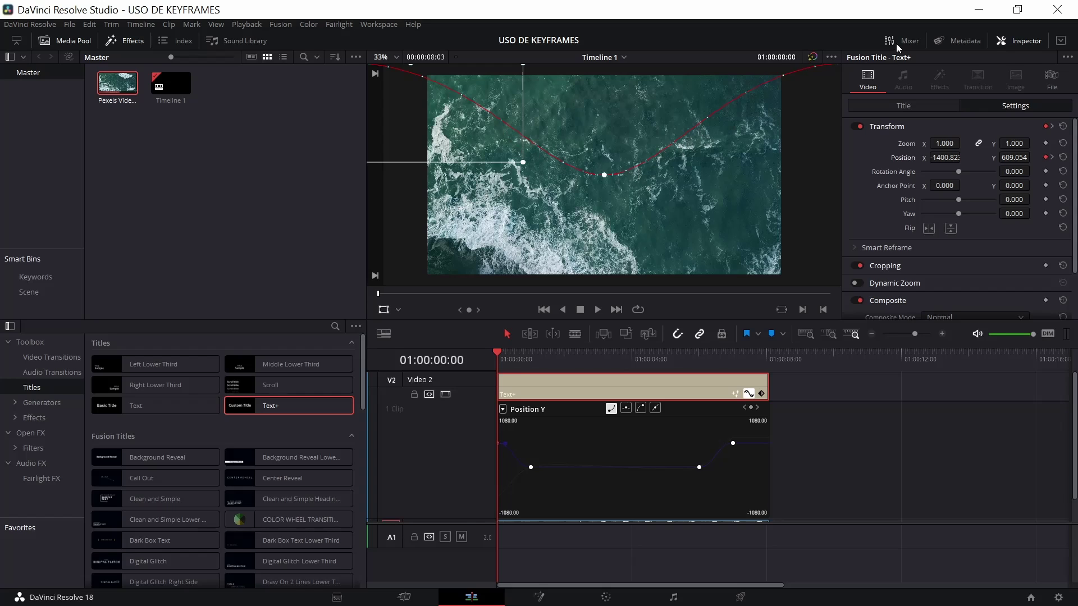
key("space")
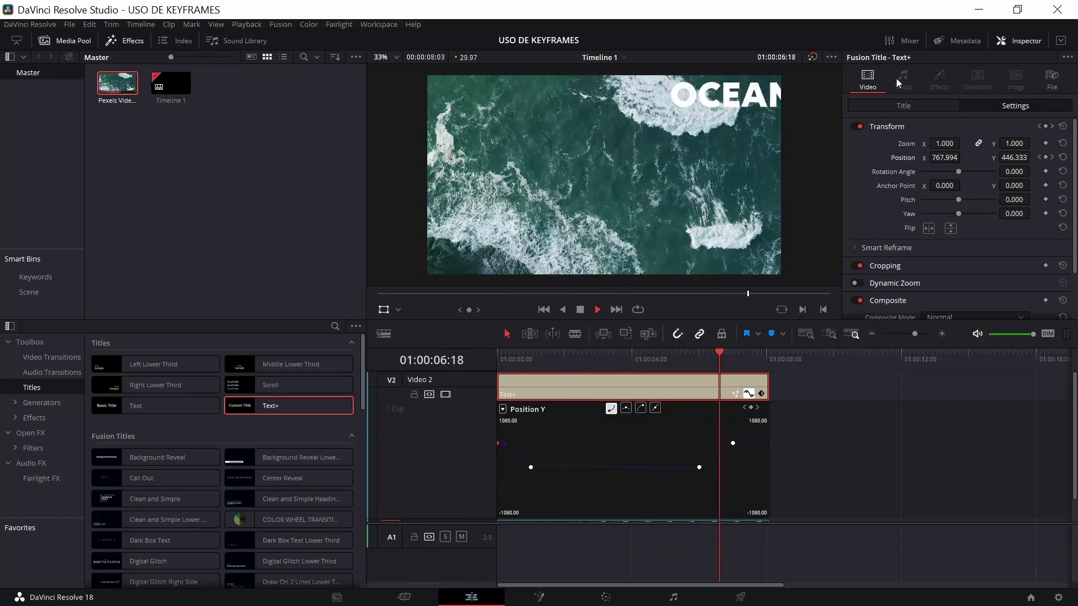
key("space")
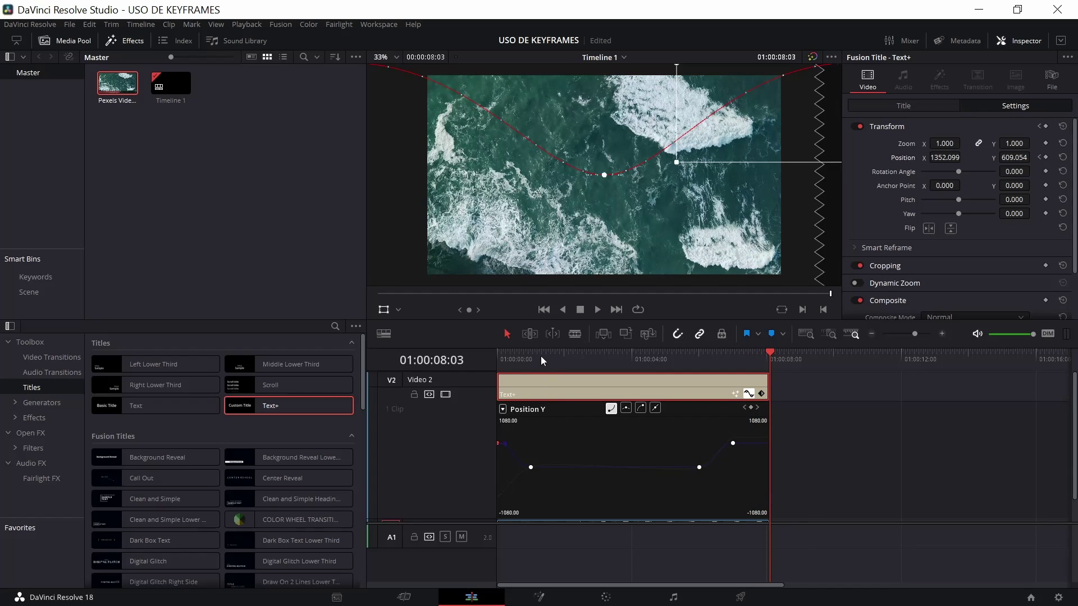
Step: Close the keyframe curve editor and delete the OCEANO Text+ title
left_click_drag(541, 357, 449, 369)
left_click(749, 394)
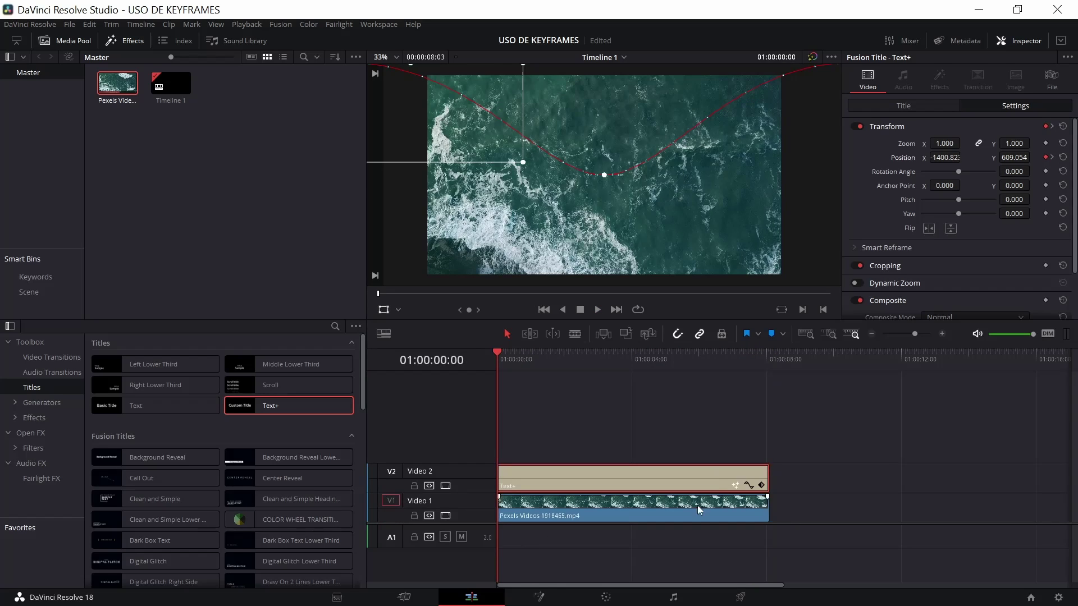
left_click_drag(605, 477, 633, 419)
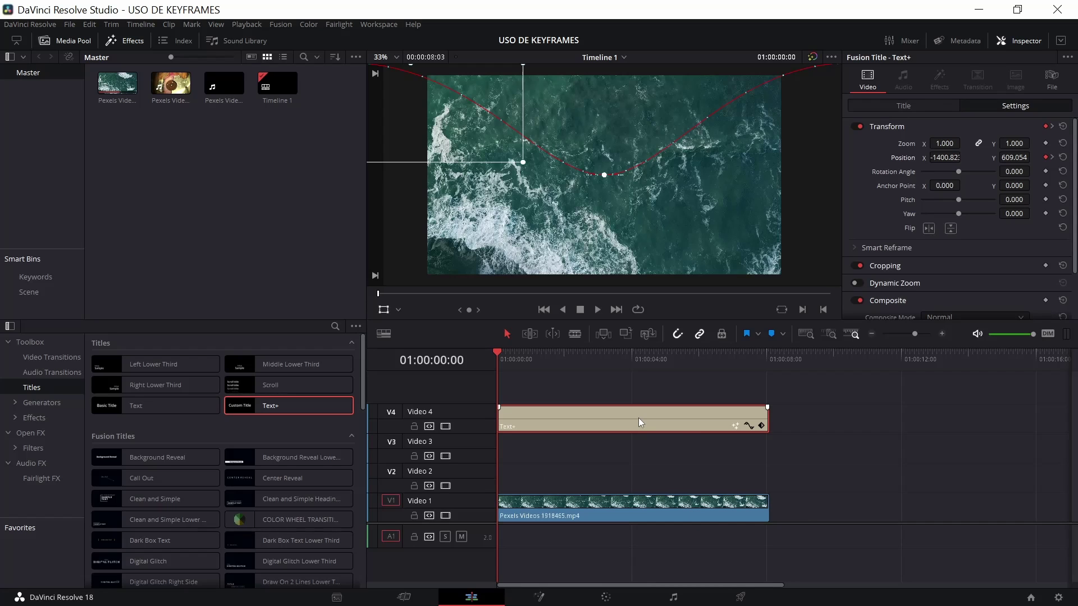
key("Delete")
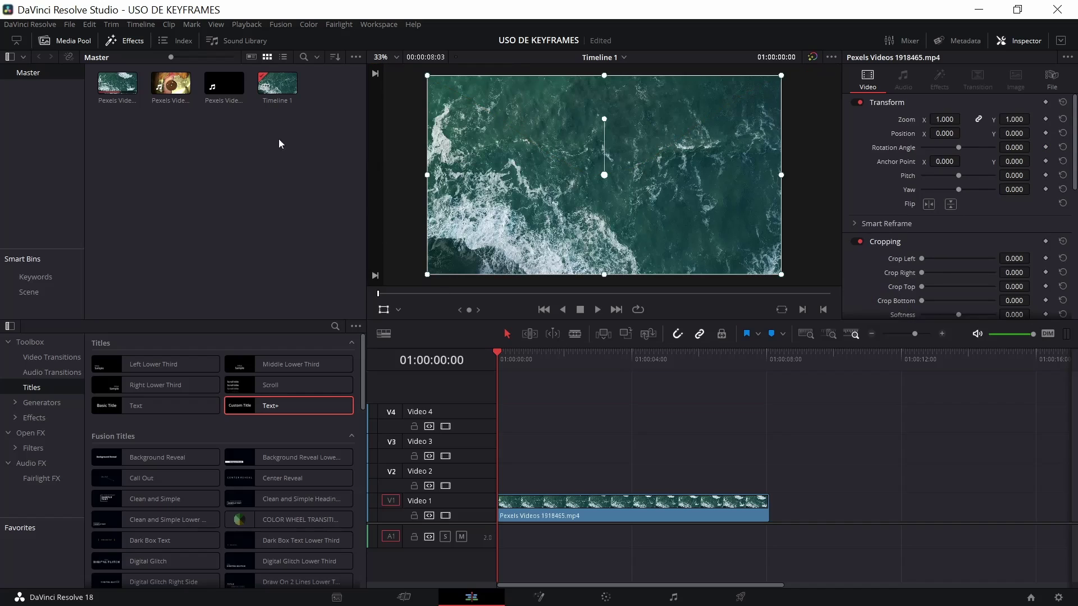
Step: Stack the eye clip on V2, trimmed to the ocean clip, and the coastline clip on V3; hide the overlay
left_click_drag(171, 83, 509, 471)
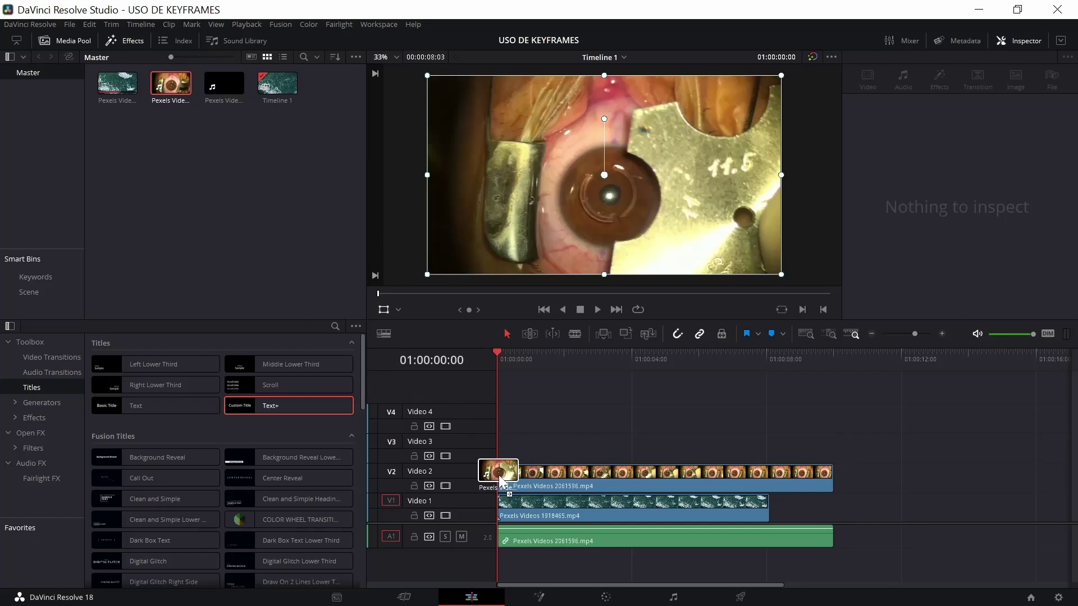
left_click_drag(508, 471, 508, 473)
left_click_drag(834, 472, 769, 472)
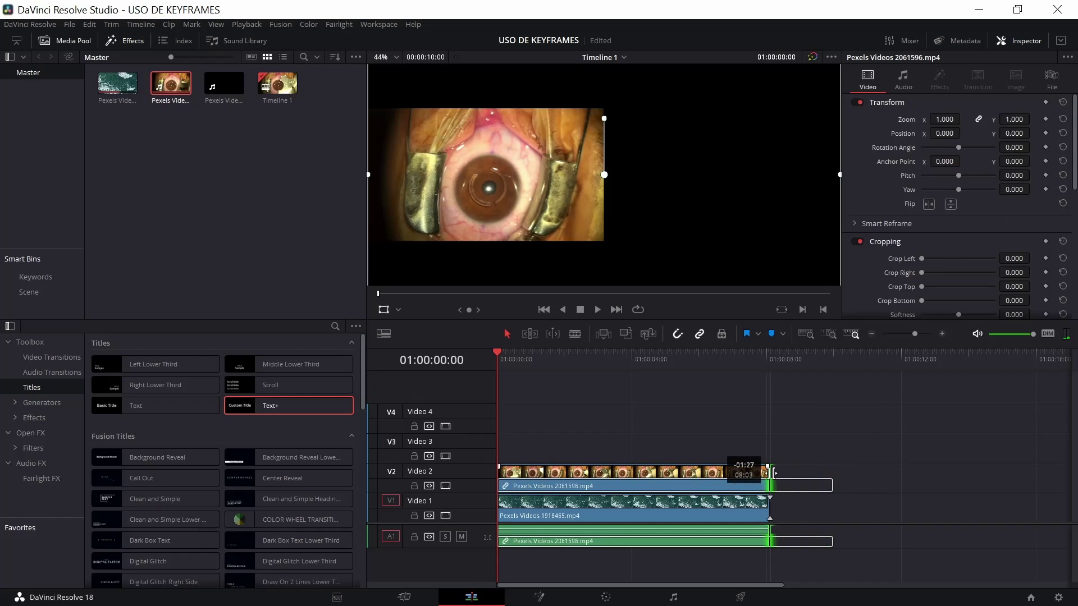
left_click_drag(227, 89, 519, 456)
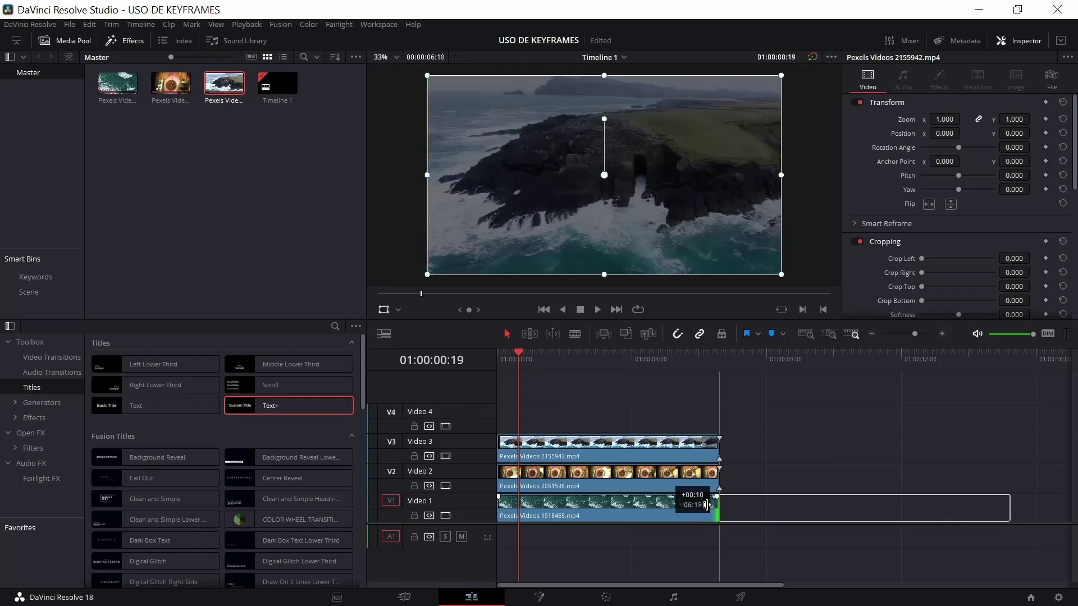
left_click(381, 311)
key("Home")
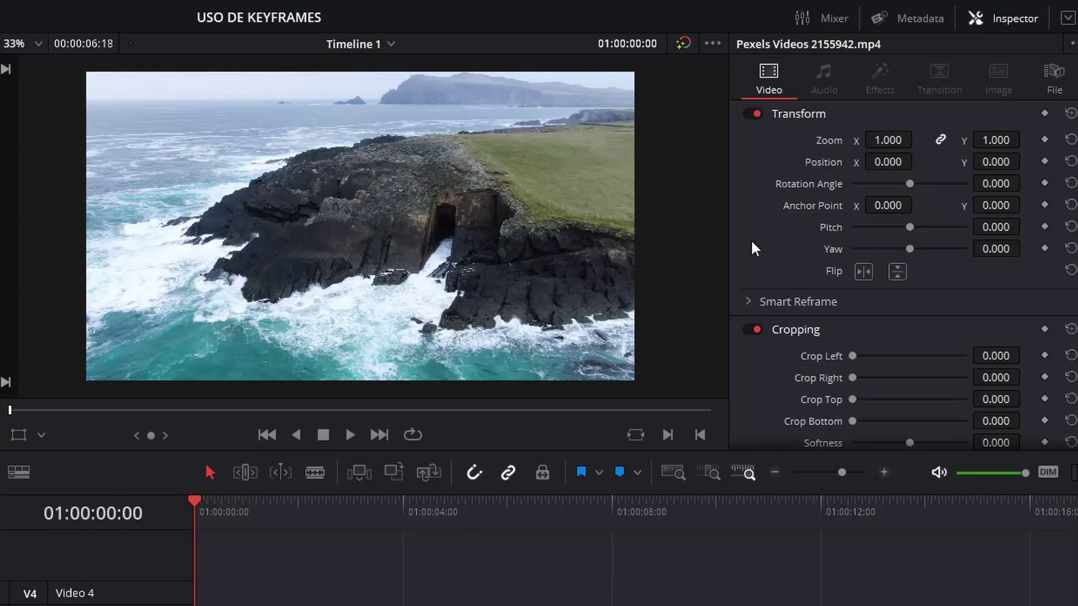
Step: Set the coastline clip to zoom 0.440 at position -516, 275, then open Paste Attributes for the eye clip
mouse_move(890, 141)
left_mouse_down()
mouse_move(864, 141)
mouse_move(915, 141)
mouse_move(864, 162)
mouse_move(875, 162)
left_mouse_up()
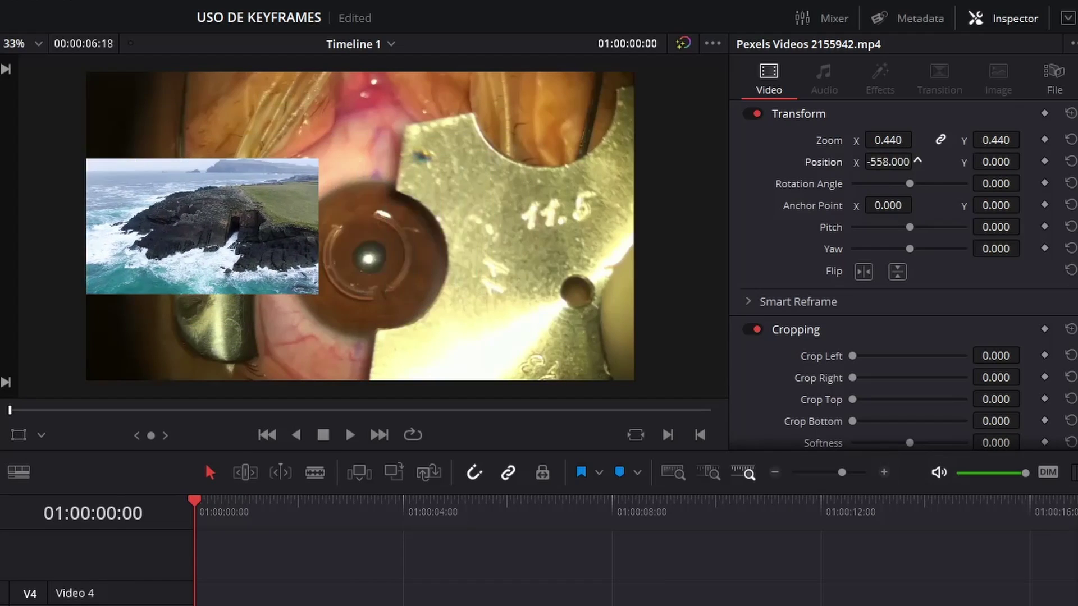
left_click_drag(1017, 163, 1025, 161)
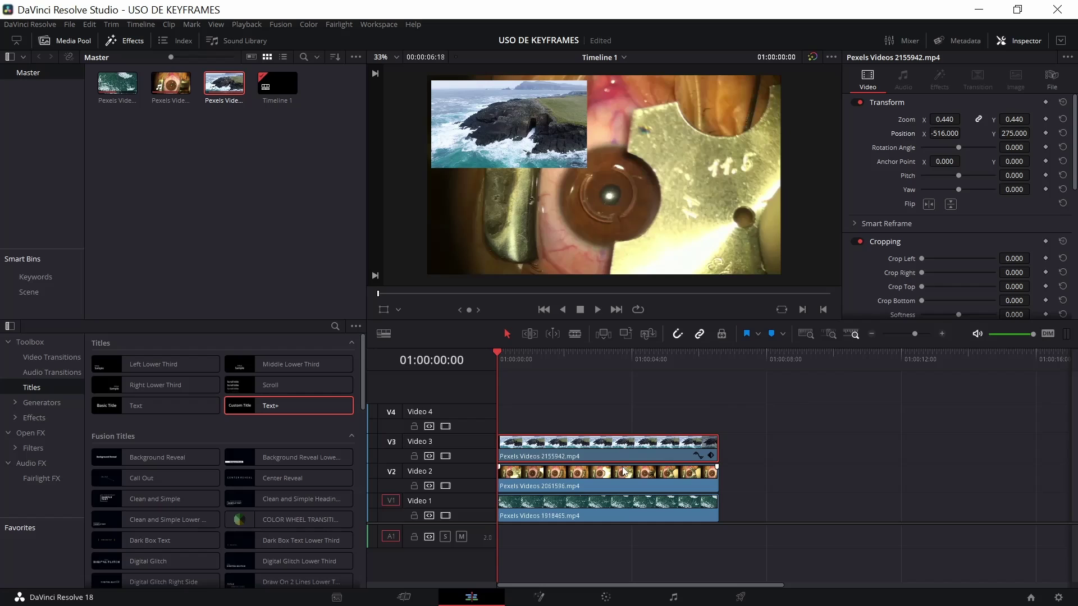
left_click(624, 476)
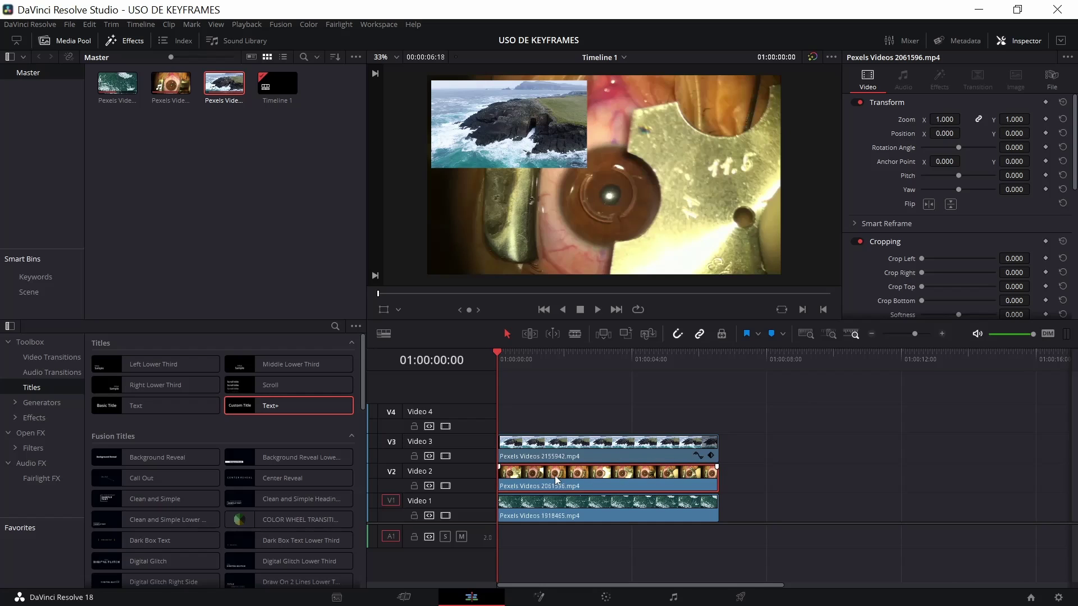
key("alt+v")
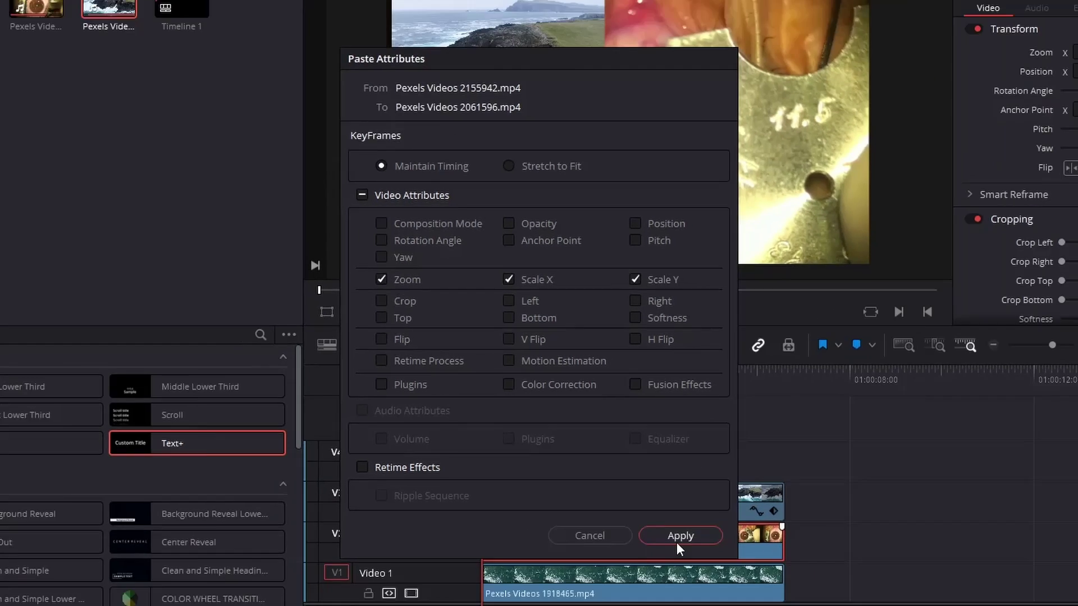
Step: Paste the 0.440 zoom onto the eye clip and place it upper-right at 513, 272
left_click(705, 577)
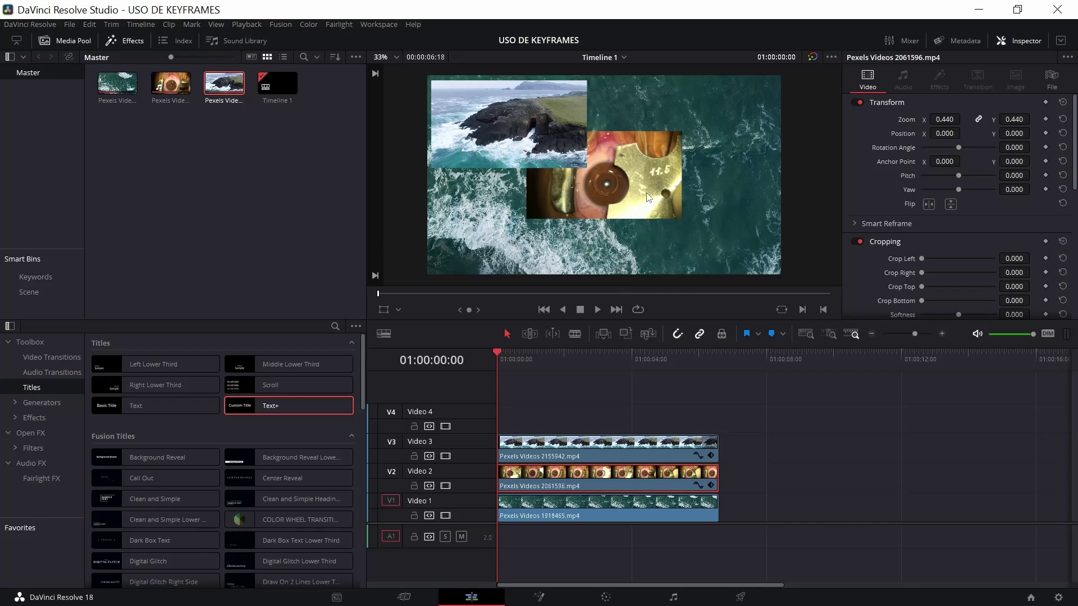
left_click_drag(963, 133, 1017, 134)
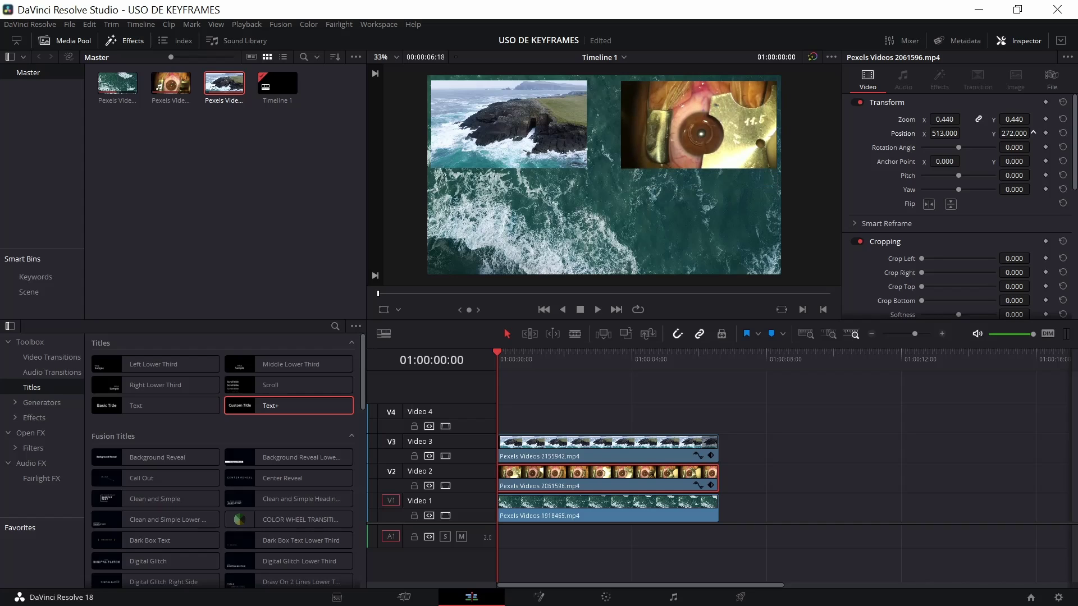
Step: Paste only zoom onto the ocean clip, then set Position Y to -252 and Zoom X to 0.960
left_click(559, 509)
key("alt+v")
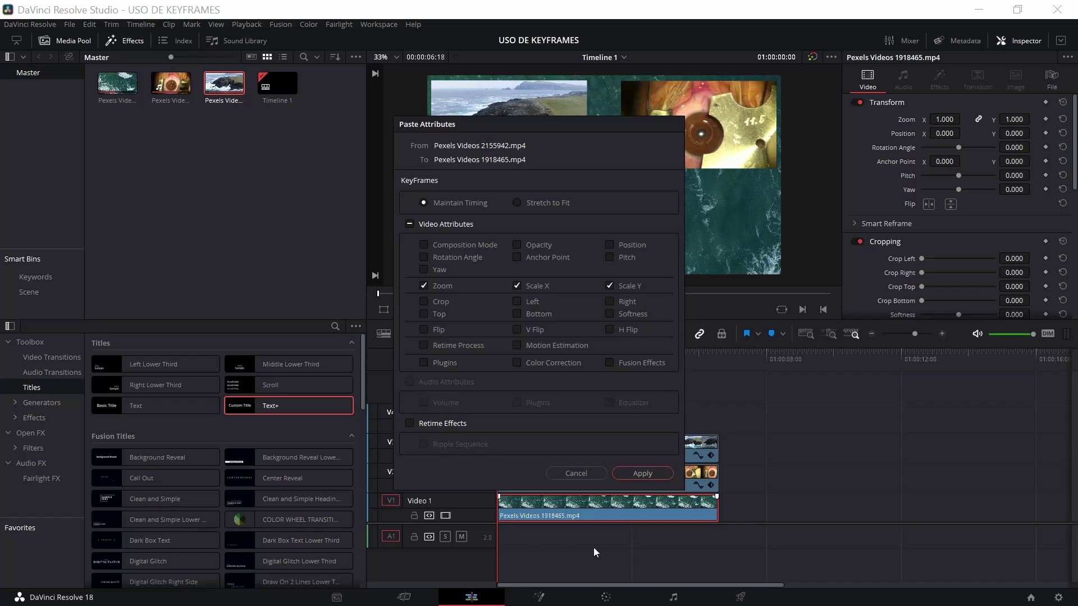
left_click(642, 473)
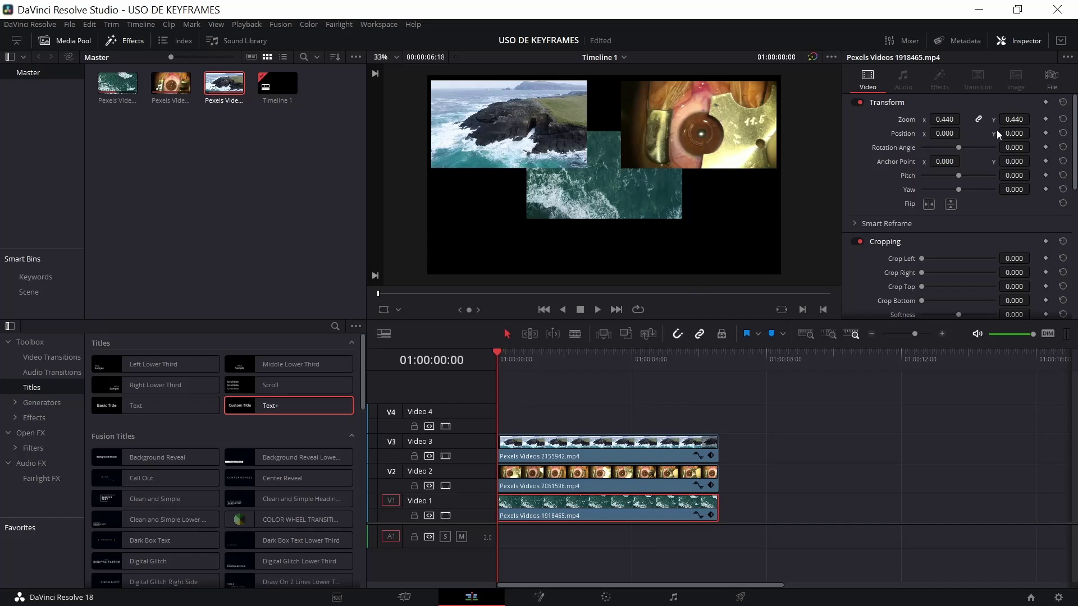
left_click_drag(1013, 133, 1032, 132)
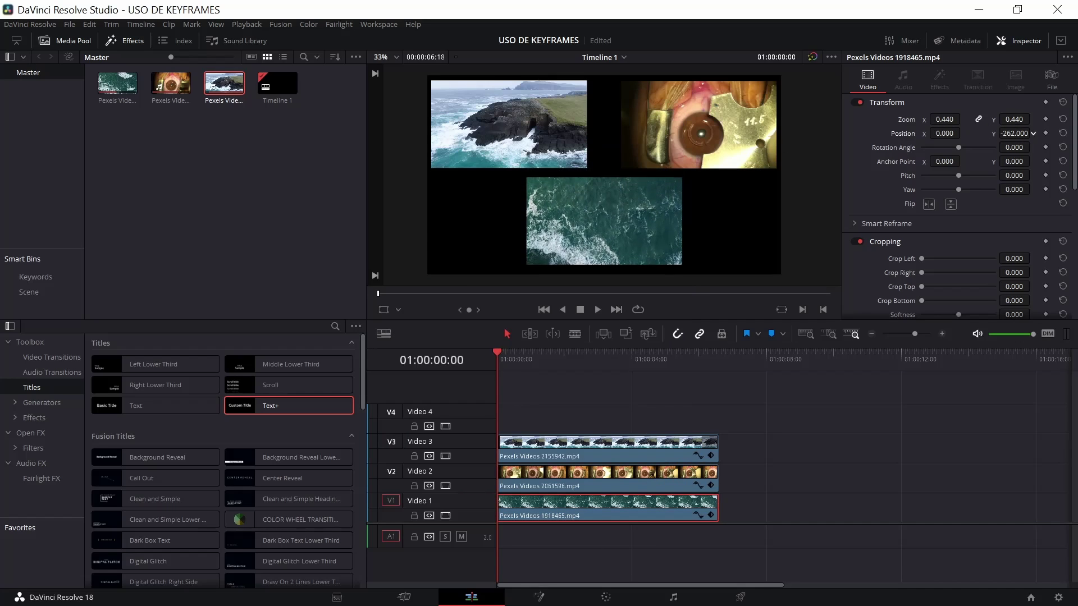
left_click_drag(1032, 133, 1030, 133)
left_click_drag(944, 119, 963, 119)
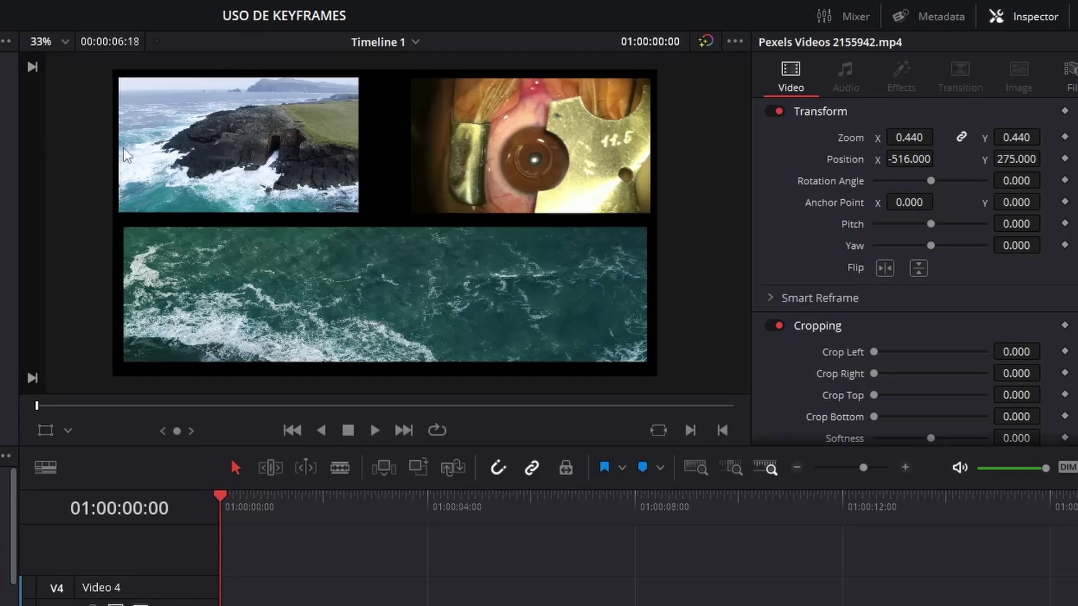
Step: Keyframe the coast clip's Position X from -1468 at frame 0 to -516 at frame 10
left_click(1064, 159)
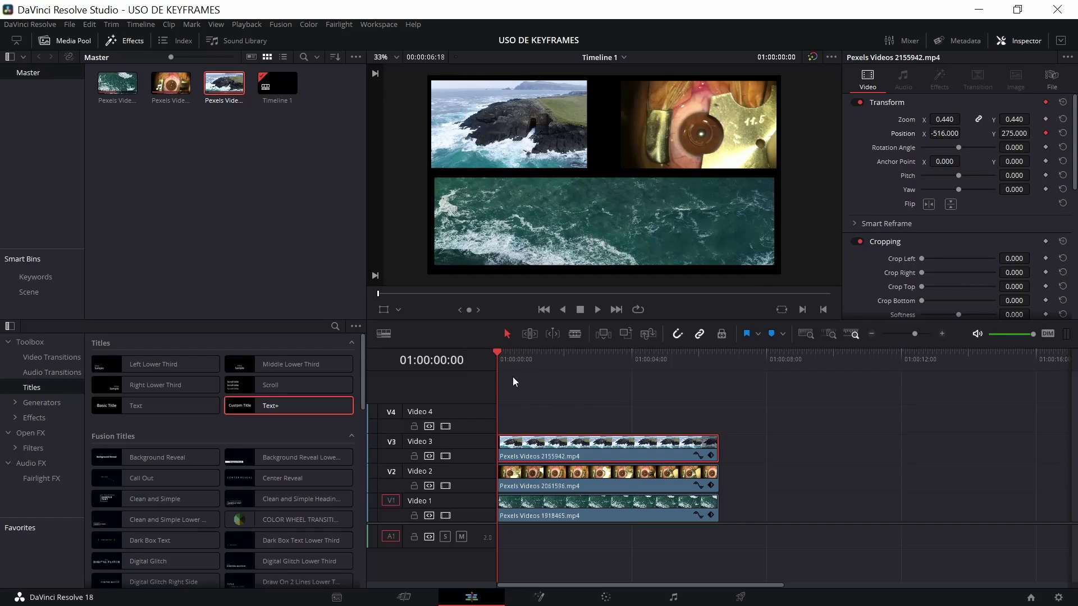
key("Right")
key("Right")
key("Right")
key("Right")
key("Right")
key("Right")
key("Right")
key("Right")
key("Right")
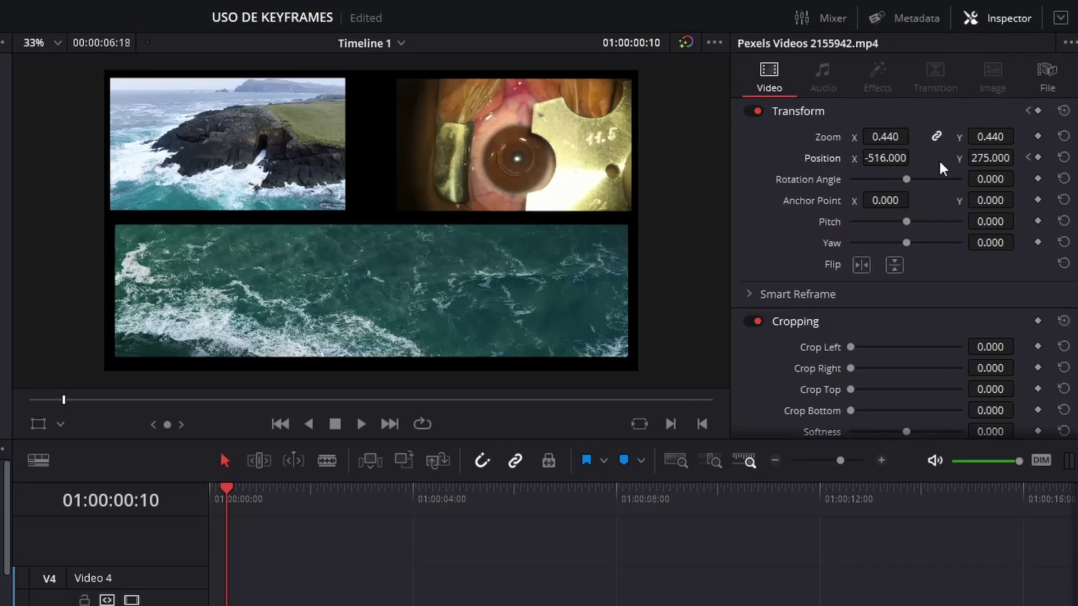
left_click(1028, 158)
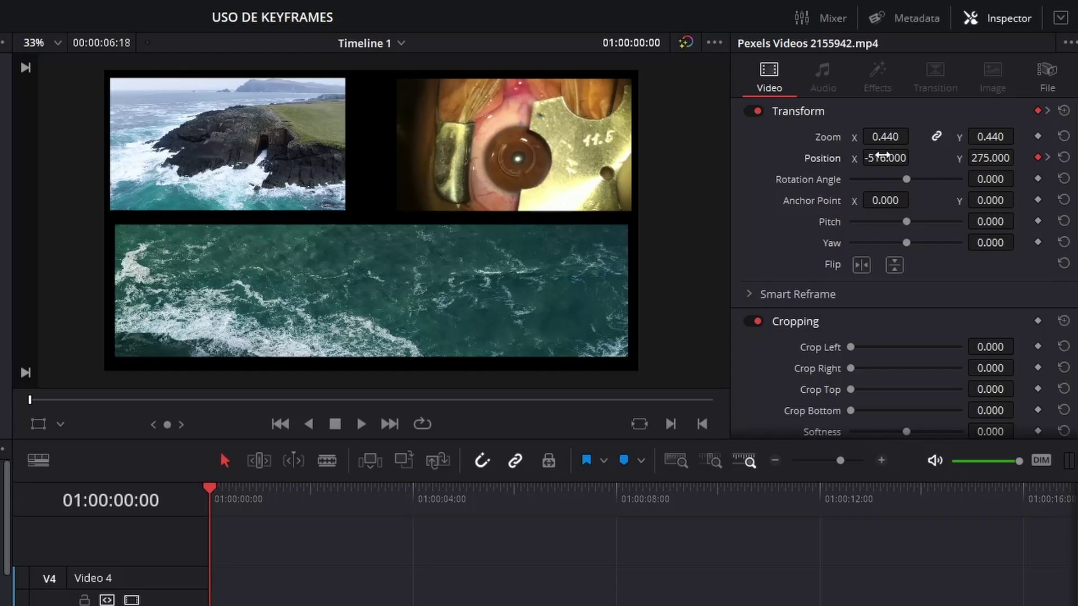
left_click_drag(878, 156, 831, 158)
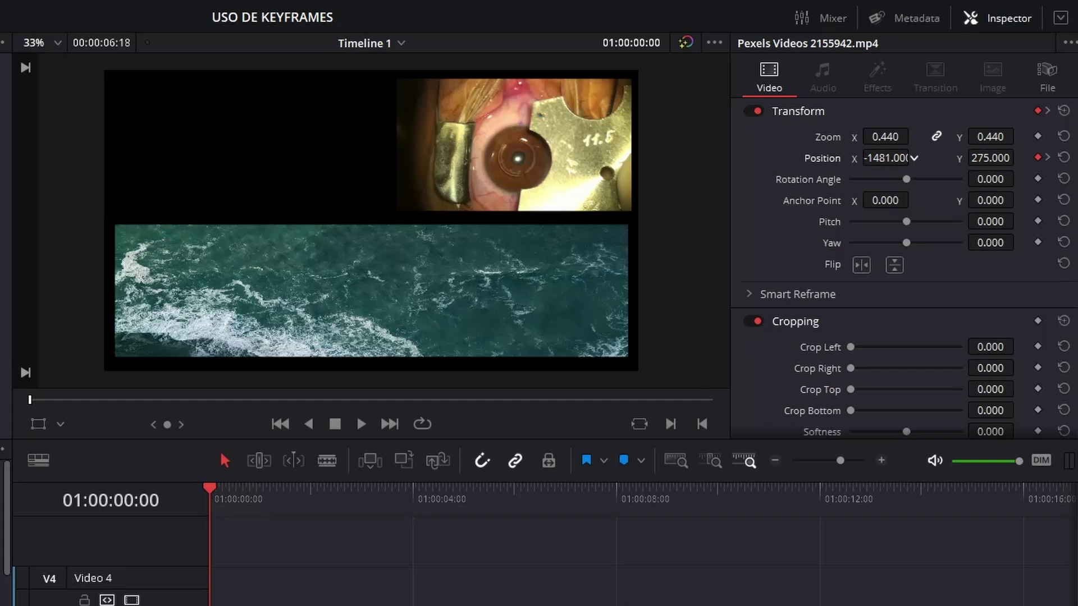
left_click_drag(914, 158, 926, 159)
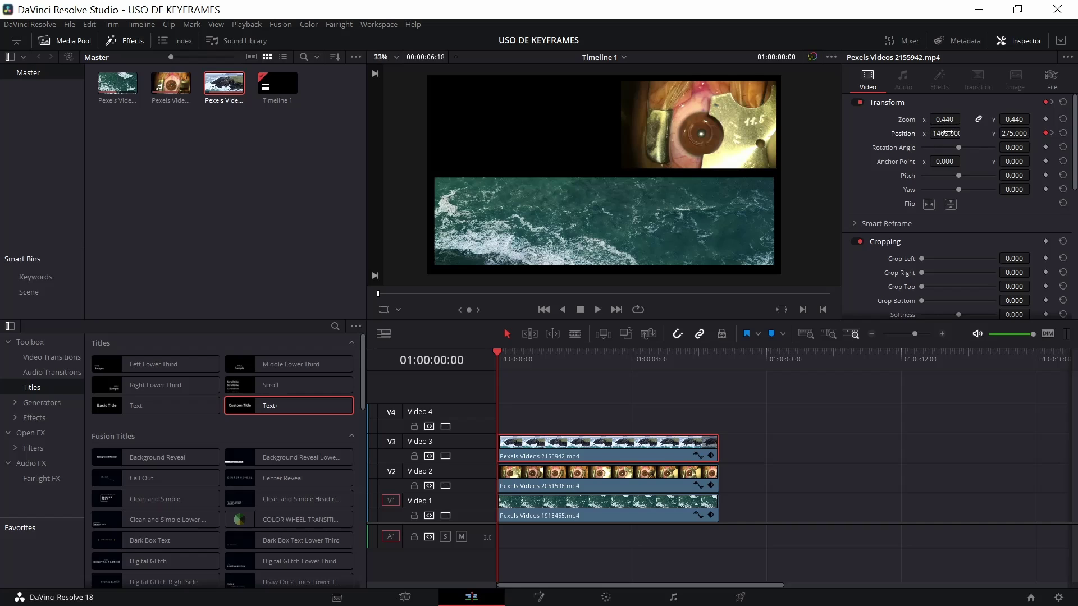
left_click(1052, 134)
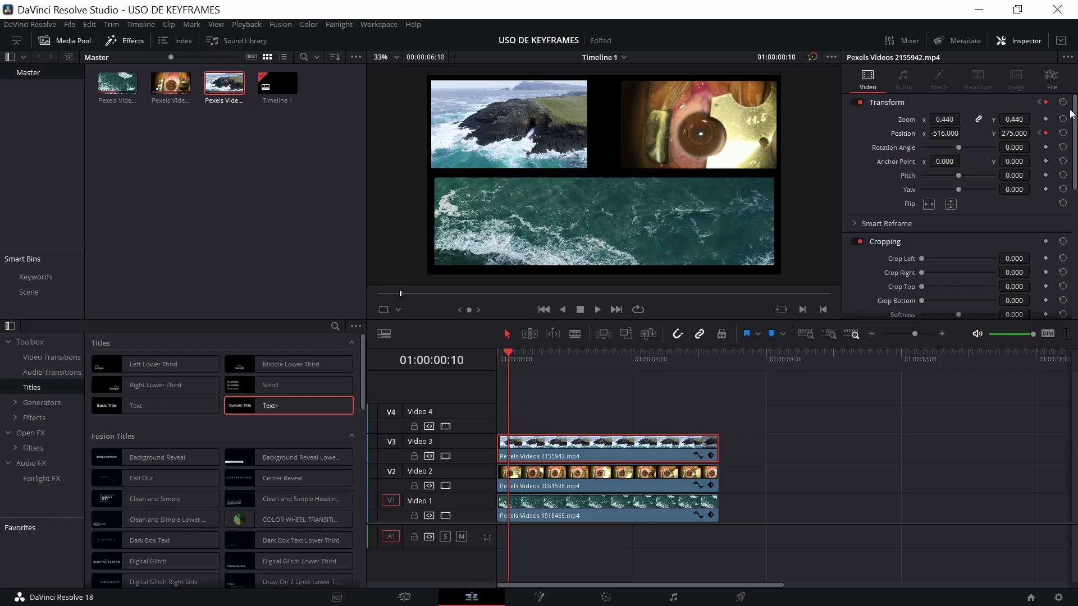
left_click(1039, 133)
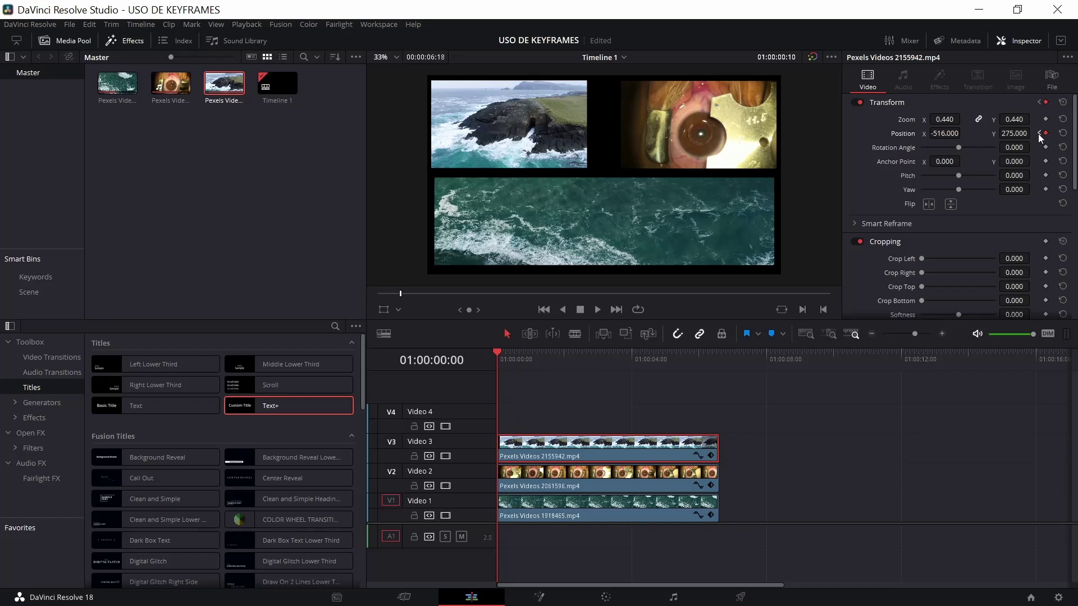
left_click(1050, 133)
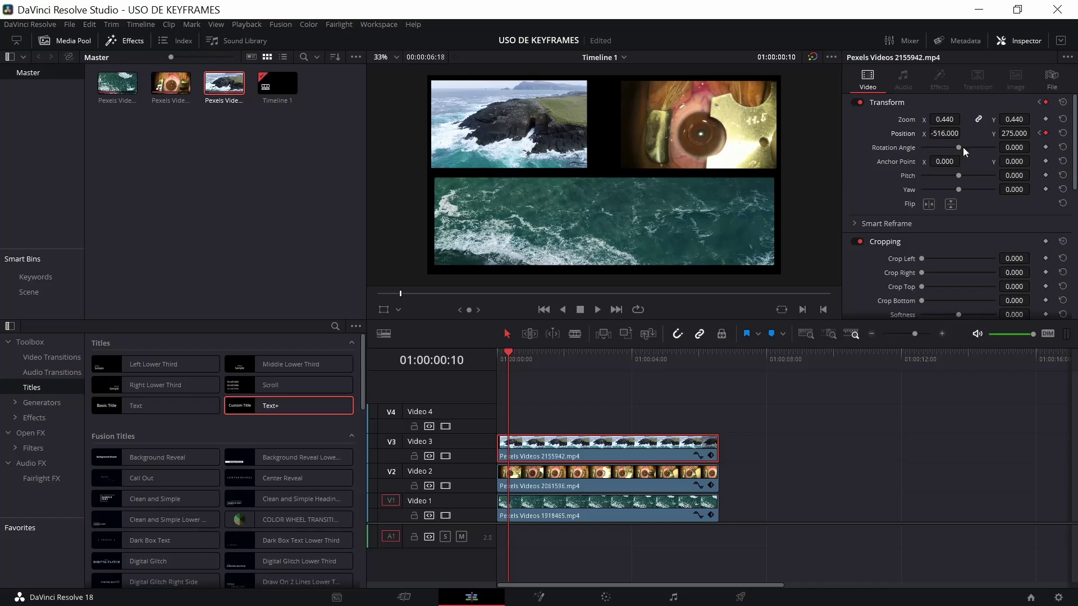
Step: Play back the coast clip's slide-in from the left to check the motion
key("Home")
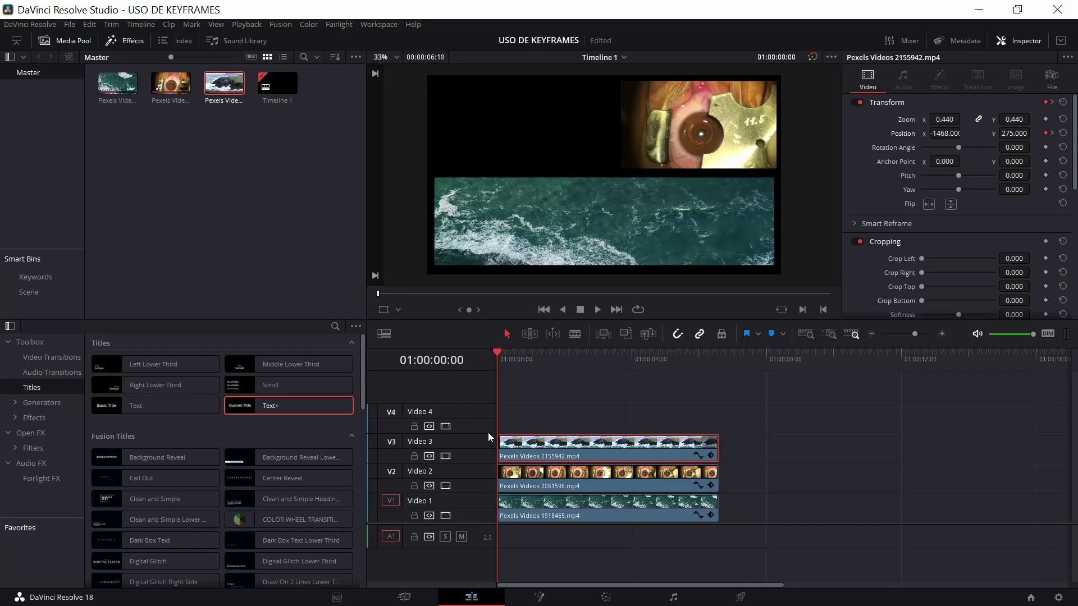
key("space")
key("Home")
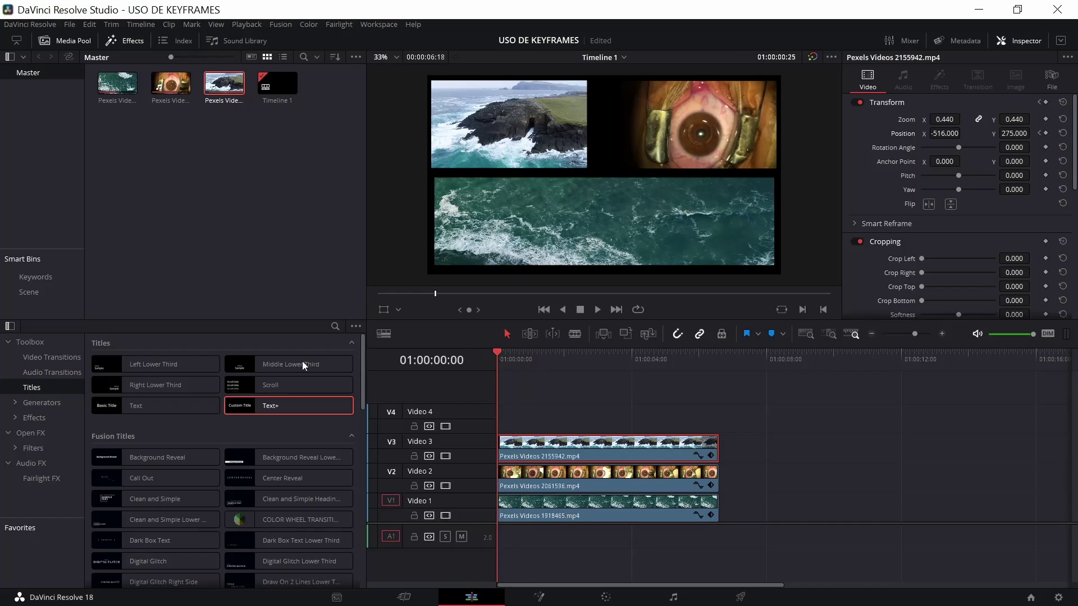
key("space")
key("space")
key("Home")
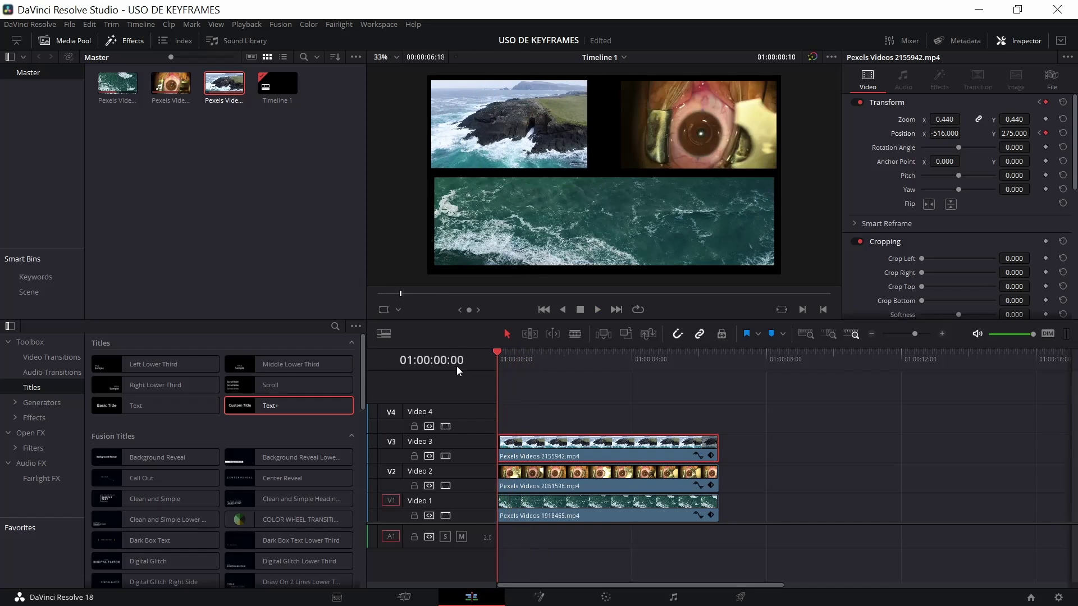
key("space")
left_click(1040, 133)
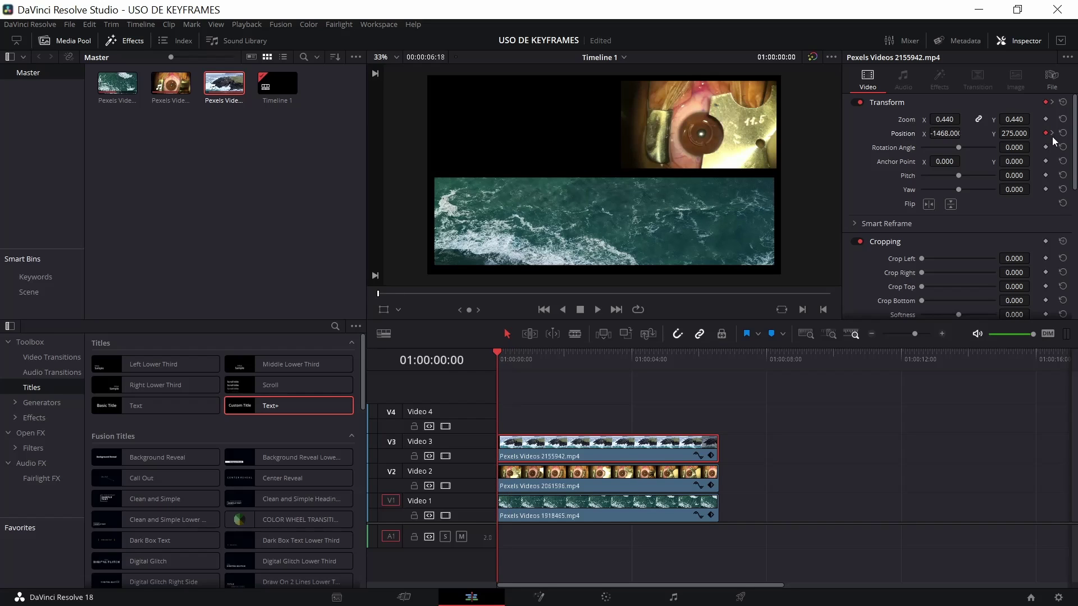
left_click(1051, 135)
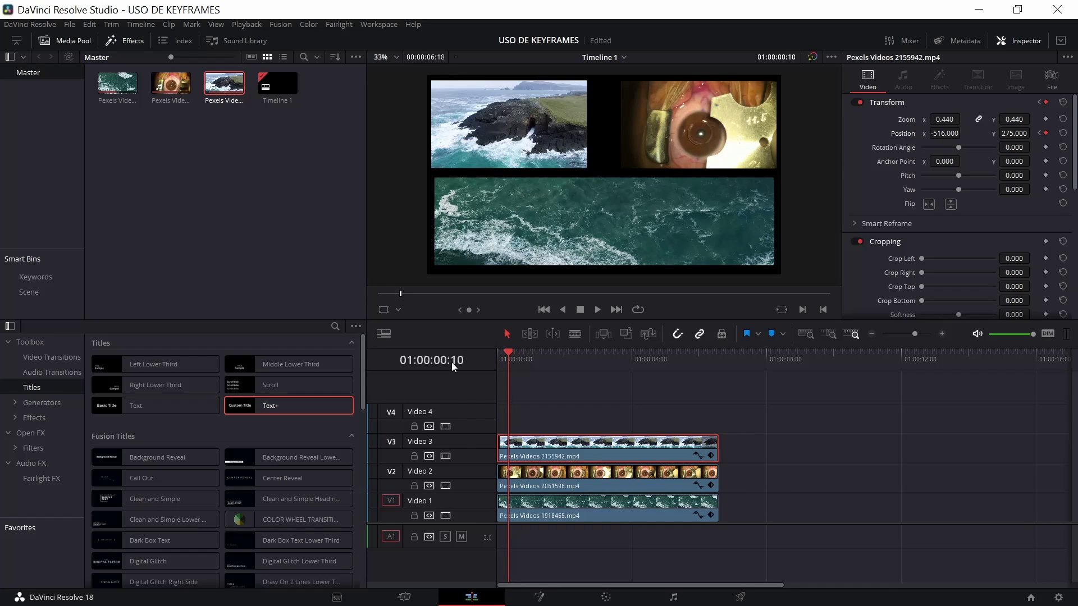
left_click(553, 475)
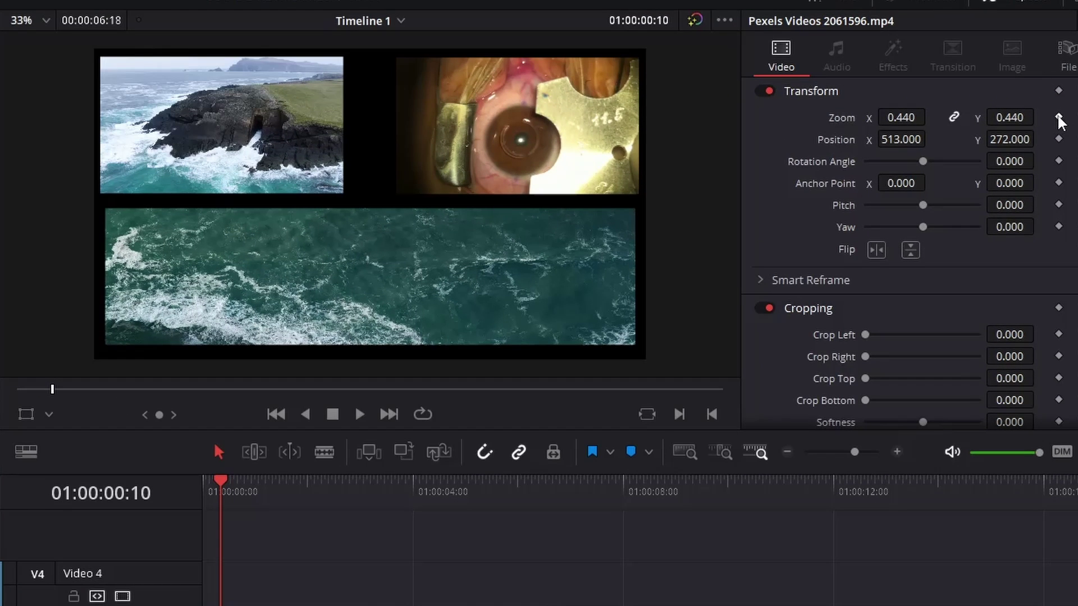
Step: Keyframe the eye clip's Zoom at 0.440 on frame 10 and 0 on frame 0
left_click(1058, 117)
key("Left")
key("Home")
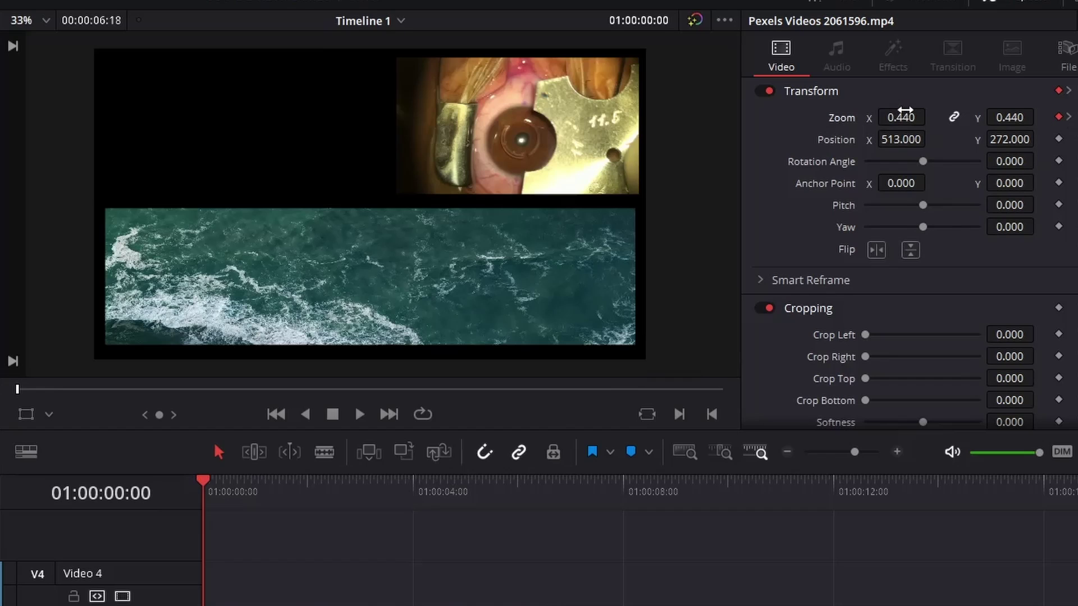
left_click_drag(901, 117, 881, 117)
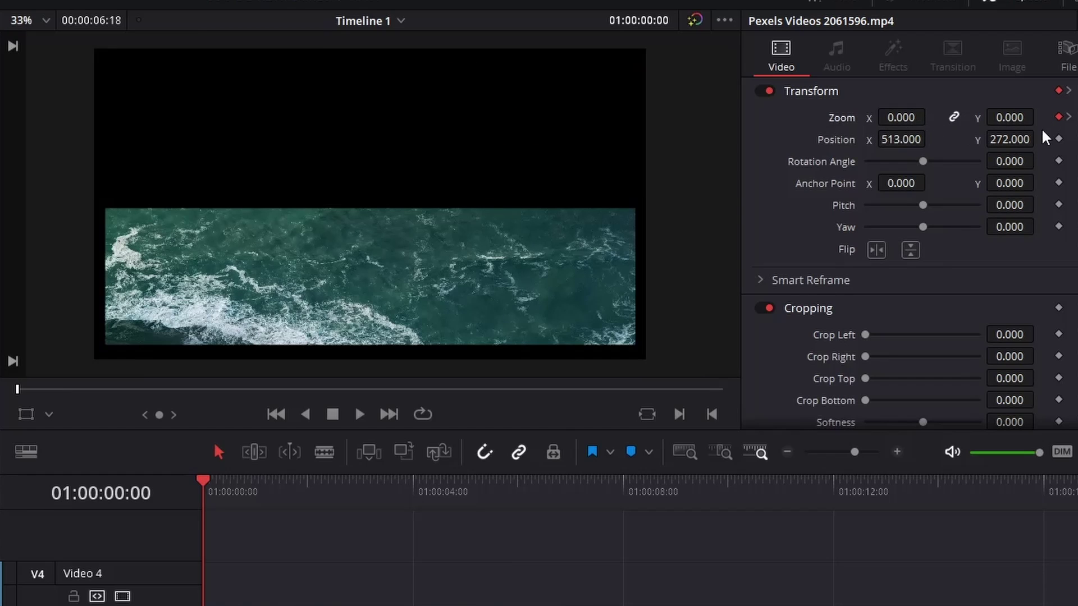
Step: Replay the opening frames to check the eye zoom-in alongside the coast slide-in
key("space")
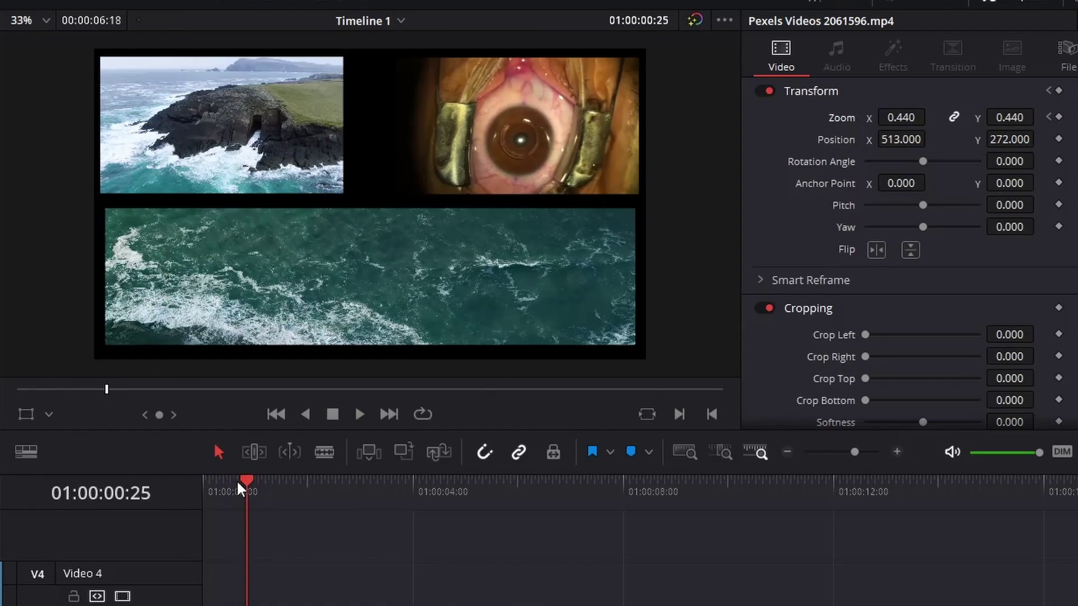
left_click_drag(246, 479, 208, 479)
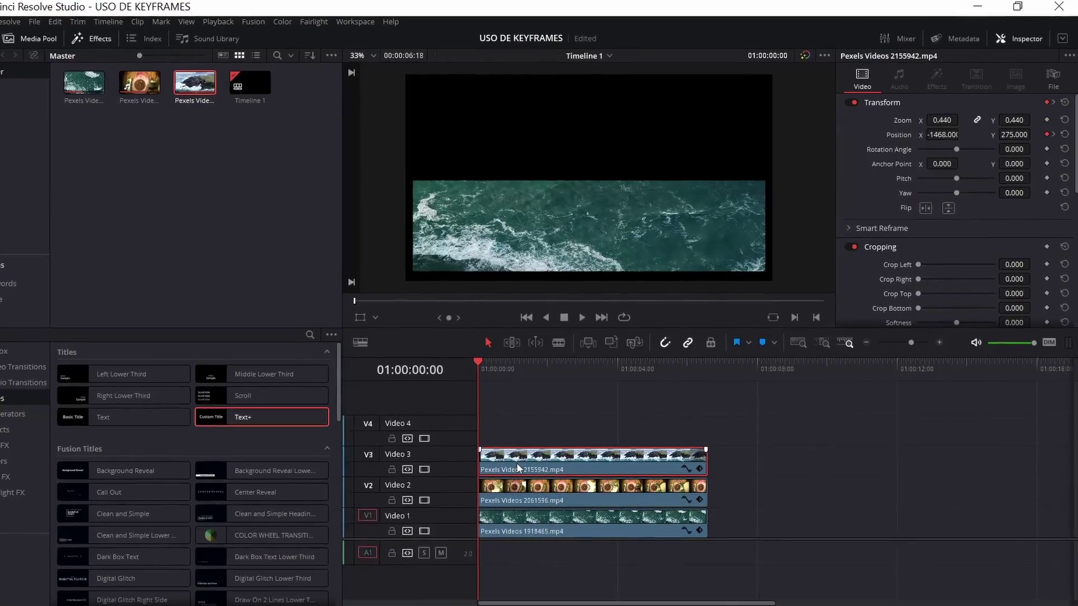
left_click(511, 464)
key("space")
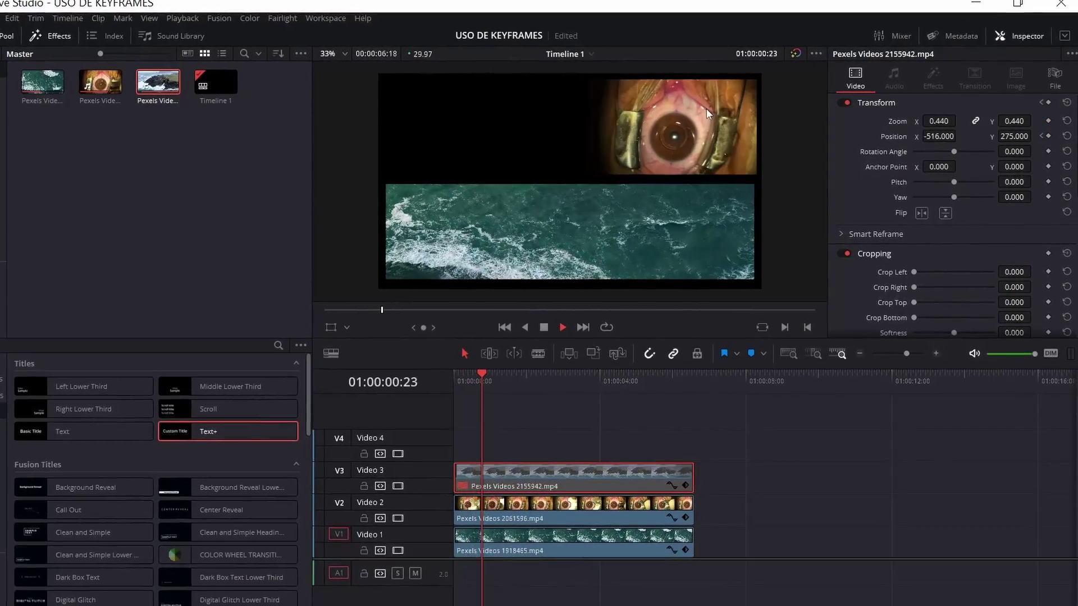
left_click(469, 374)
left_click_drag(477, 374, 468, 374)
key("space")
key("space")
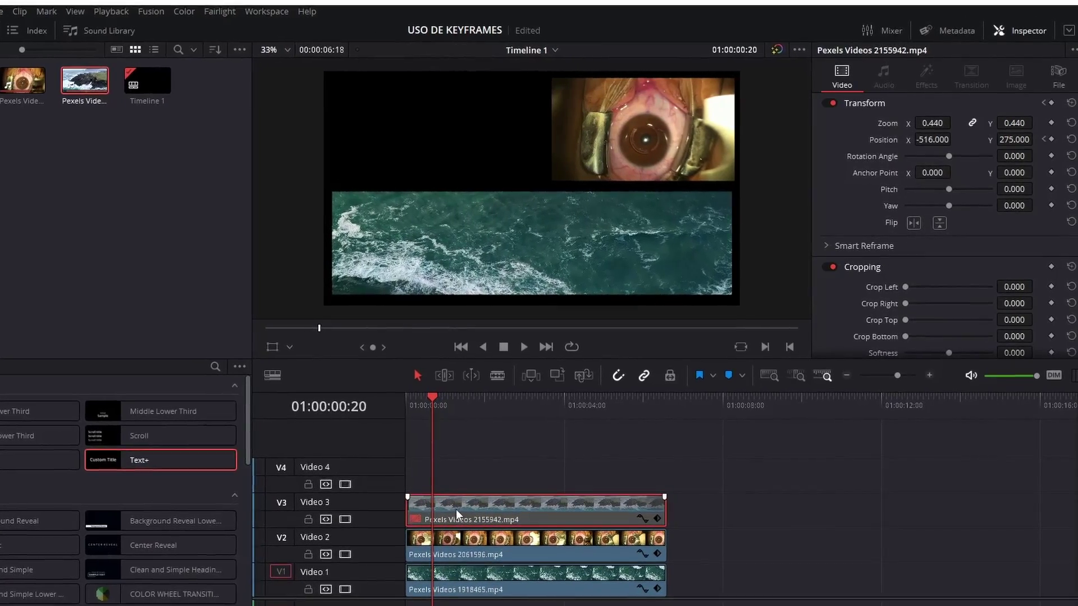
left_click(464, 536)
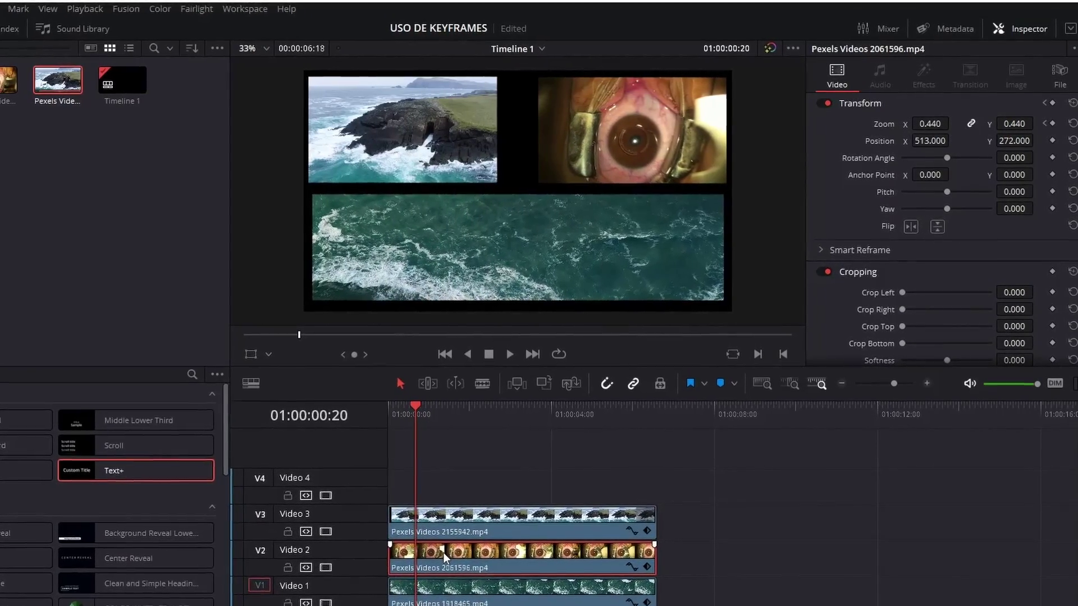
key("j")
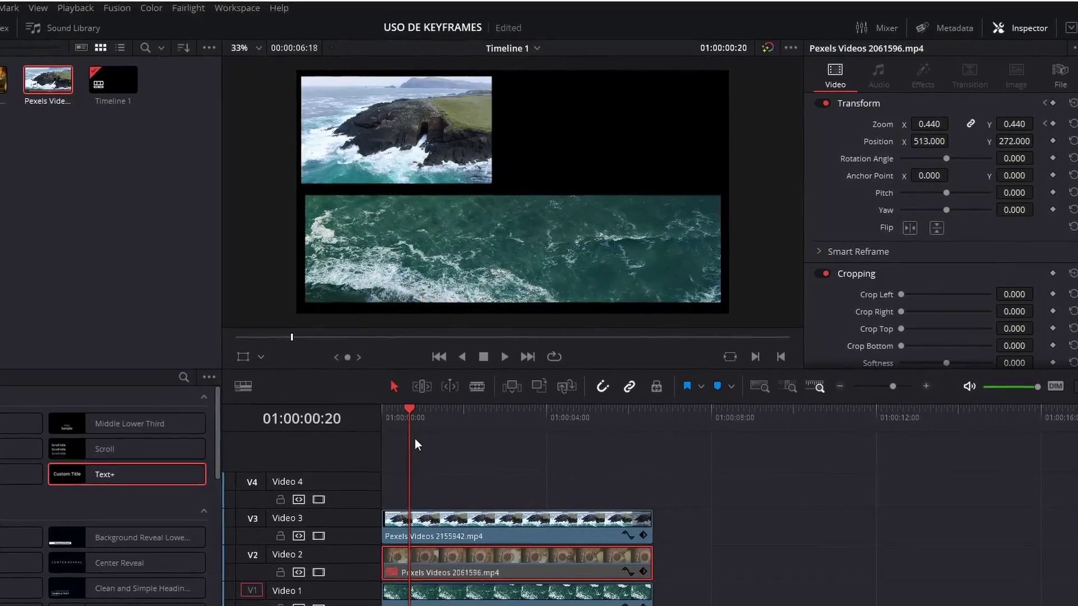
key("l")
key("space")
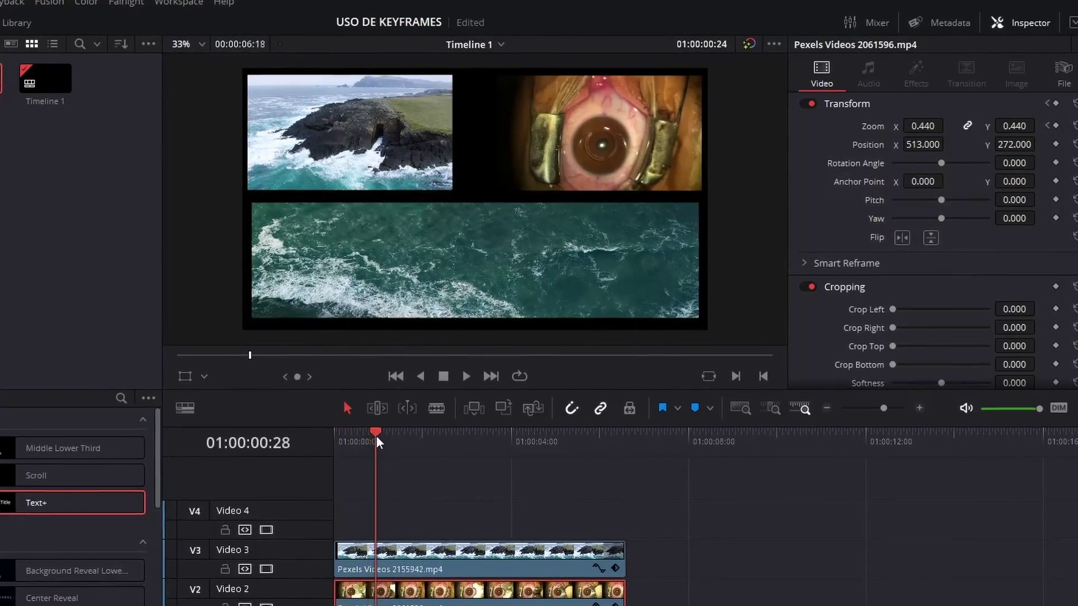
Step: Keyframe the ocean clip's Opacity from 0 at the start to 100 by frame 10
left_click_drag(376, 435, 343, 436)
scroll(789, 284, "down", 3)
scroll(816, 285, "down", 3)
scroll(814, 286, "down", 2)
scroll(812, 288, "up", 1)
scroll(811, 286, "up", 2)
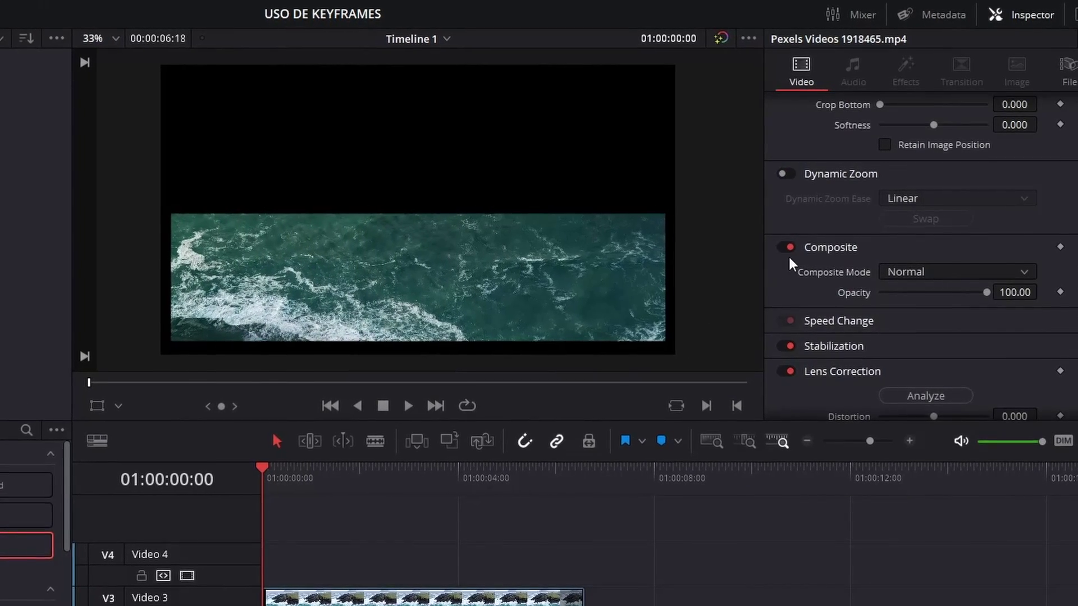
scroll(788, 255, "up", 5)
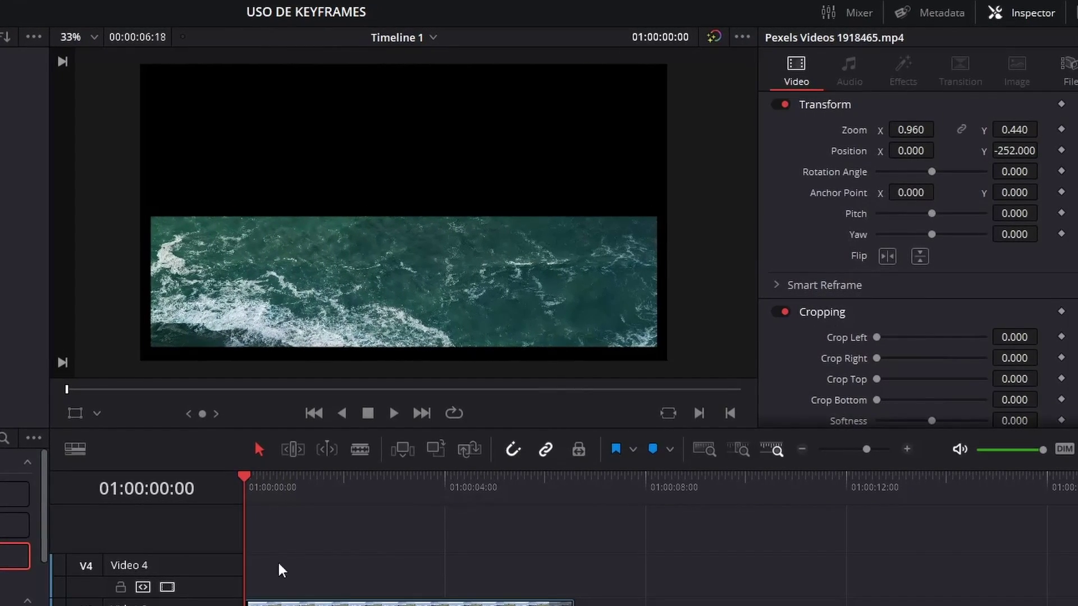
scroll(806, 327, "down", 2)
scroll(879, 277, "down", 3)
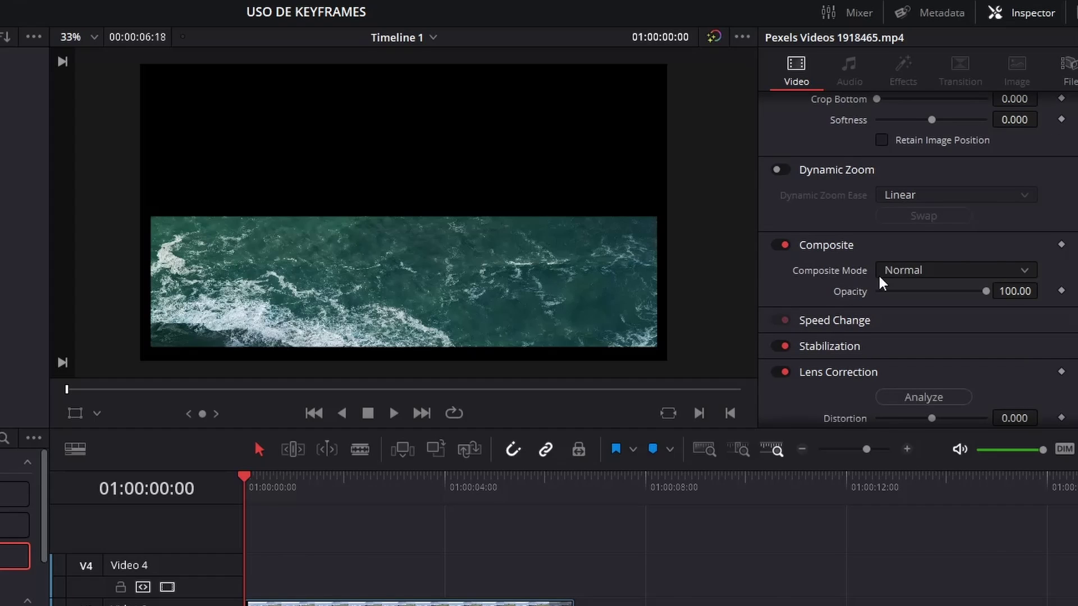
left_click(1060, 291)
left_click_drag(984, 292, 397, 337)
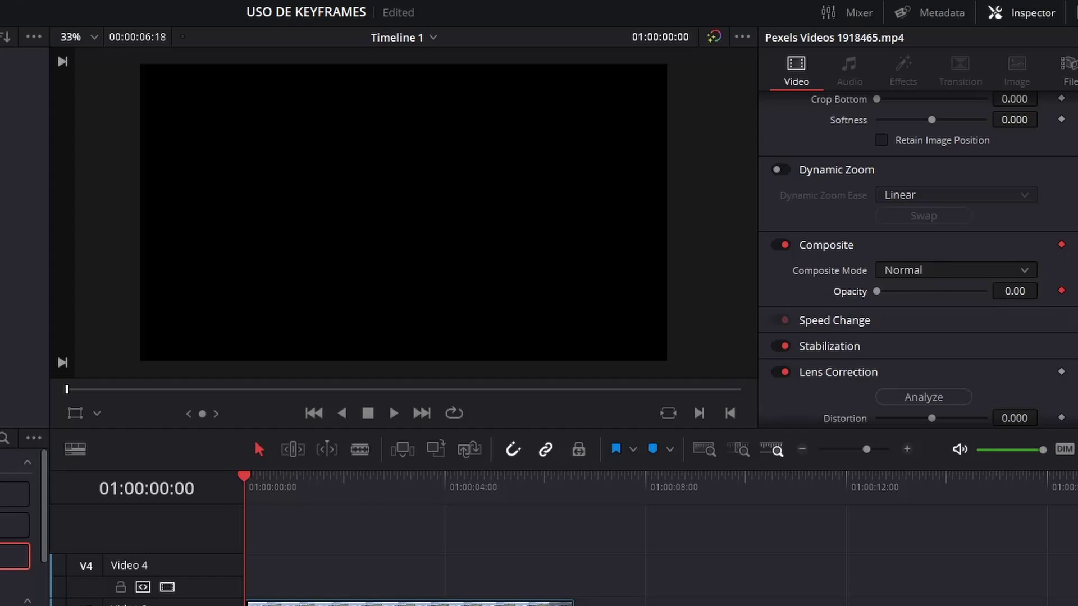
key("Right")
key("Right")
key("Right")
key("Right")
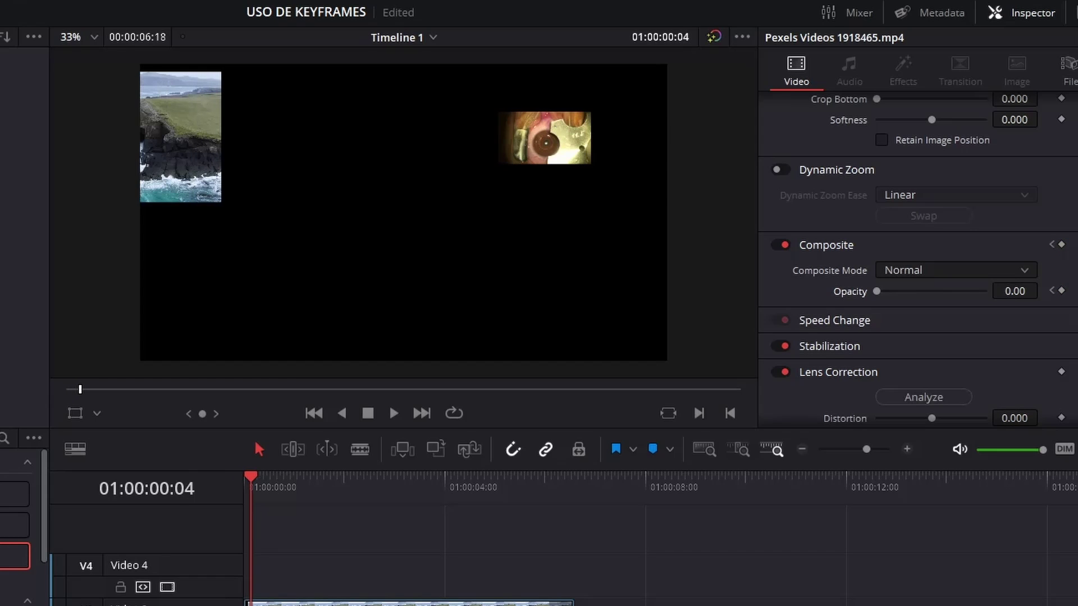
key("Right")
key("Right")
key("Right")
key("Right")
key("Right")
key("Right")
key("Right")
key("Left")
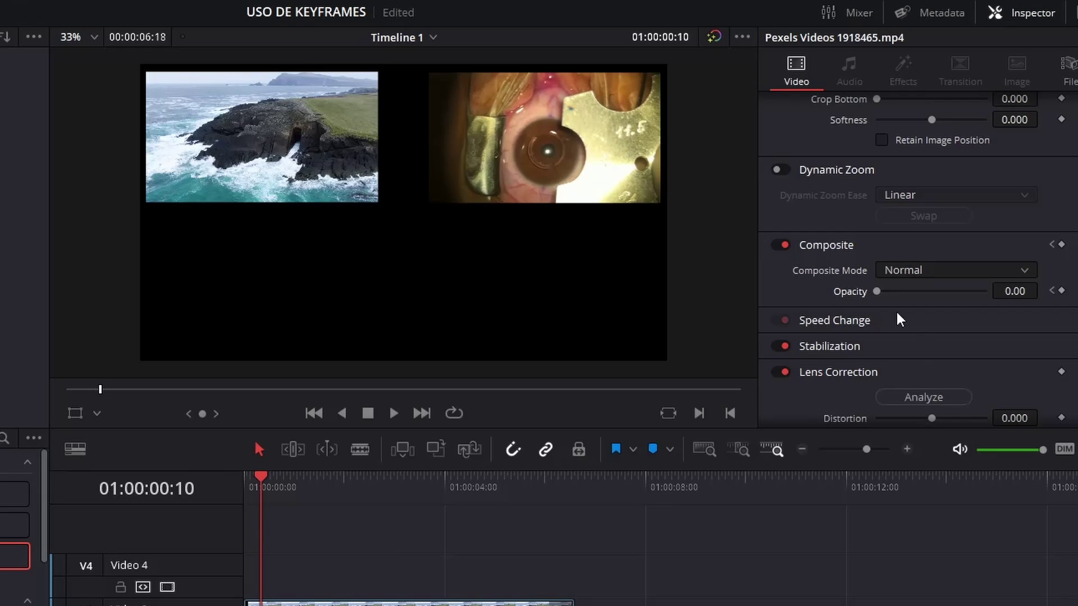
left_click_drag(874, 291, 1008, 294)
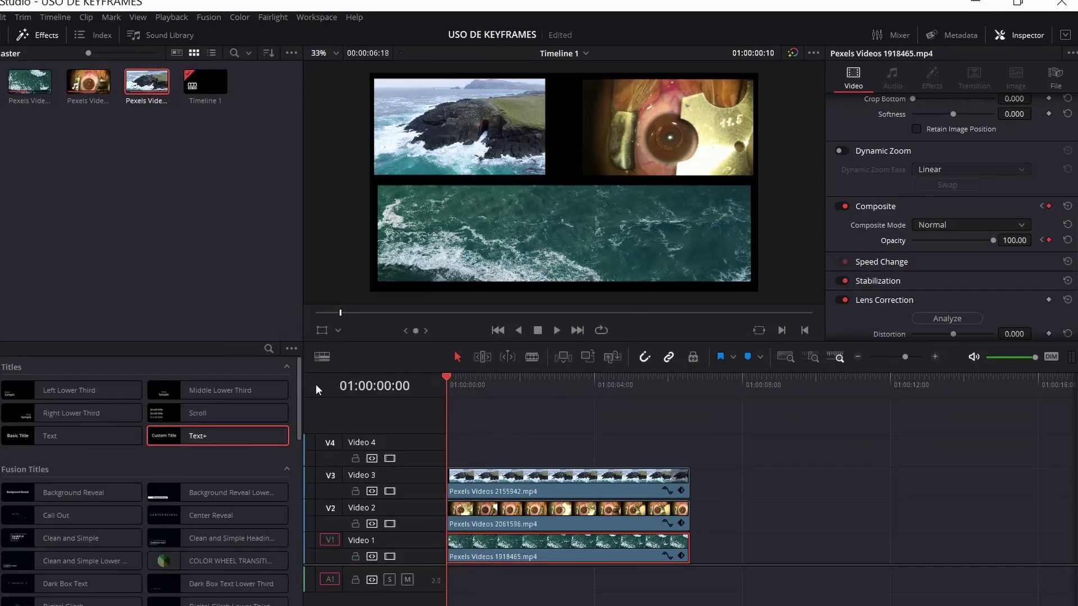
Step: Play and scrub the opening second to check the three panels animating in
key("Home")
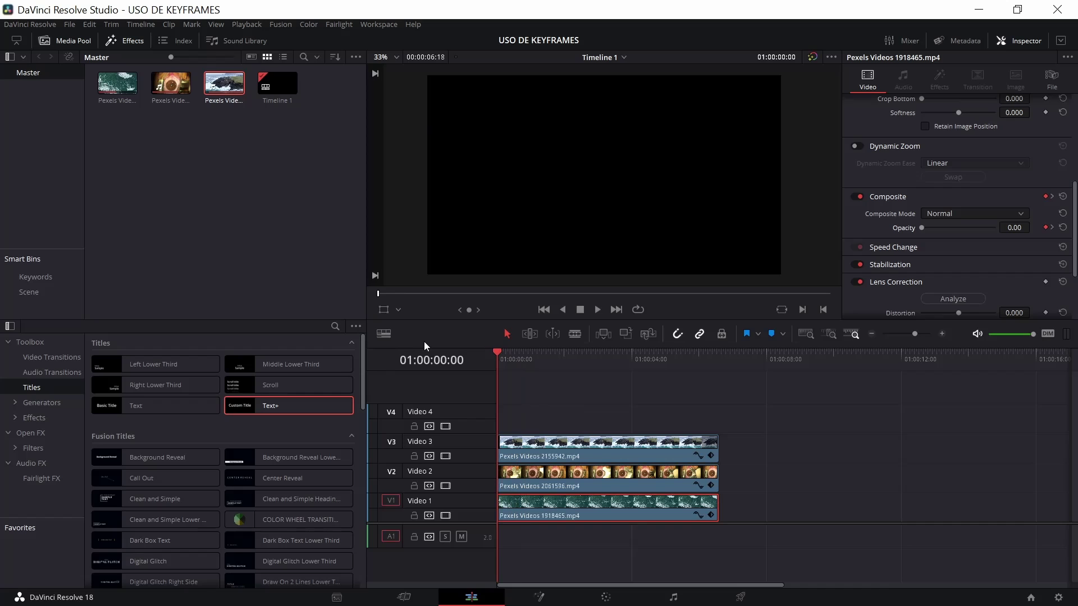
key("space")
key("space")
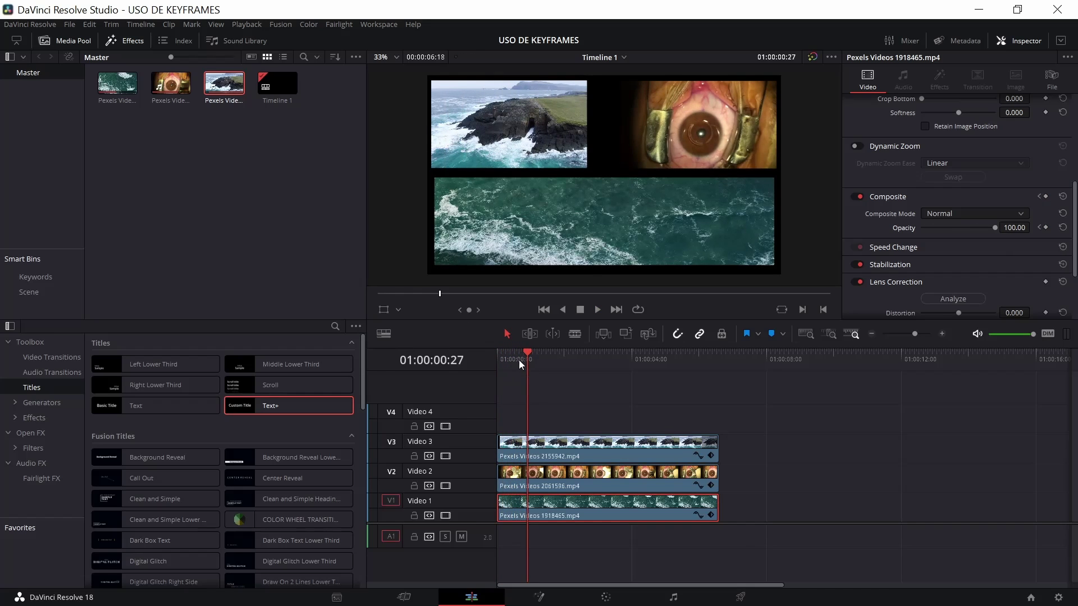
mouse_move(497, 358)
left_mouse_down()
mouse_move(546, 362)
mouse_move(375, 376)
left_mouse_up()
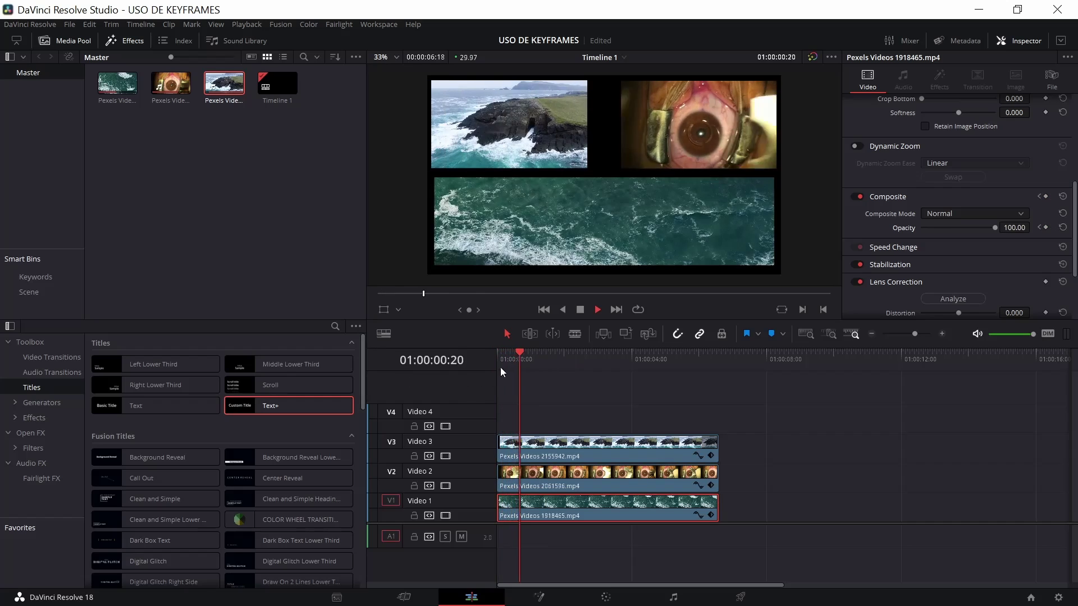
key("space")
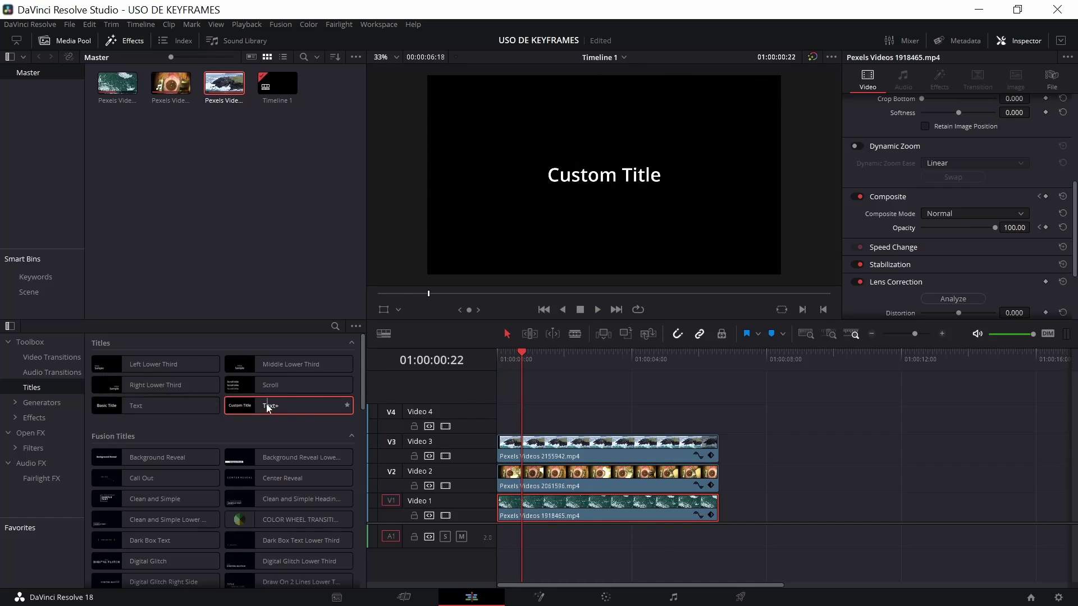
Step: Place a Text+ title on Video 4 above the clips and play it back
left_click_drag(254, 405, 498, 416)
key("Home")
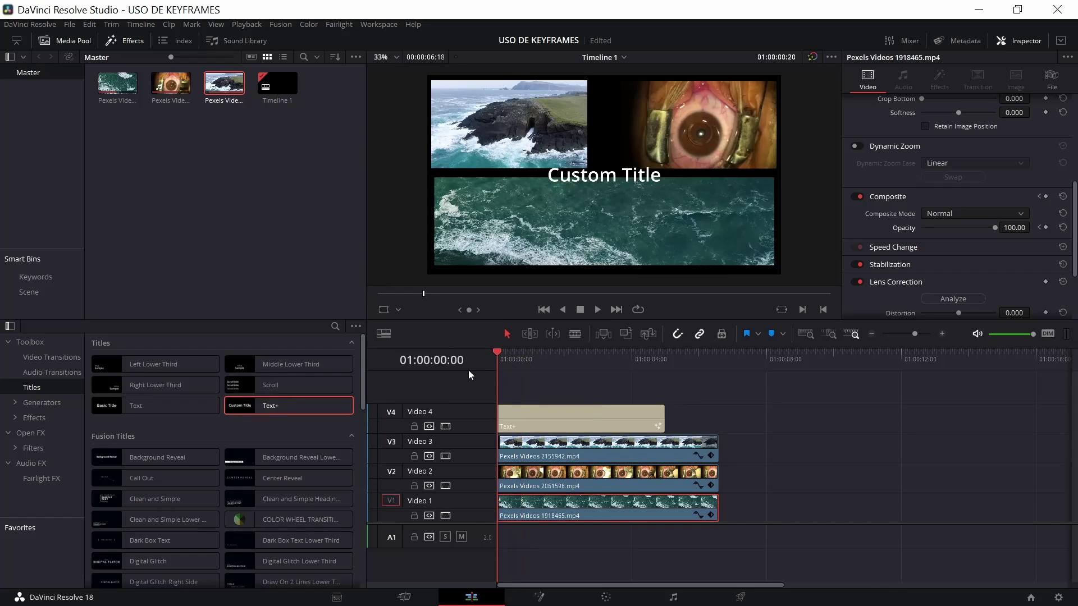
key("space")
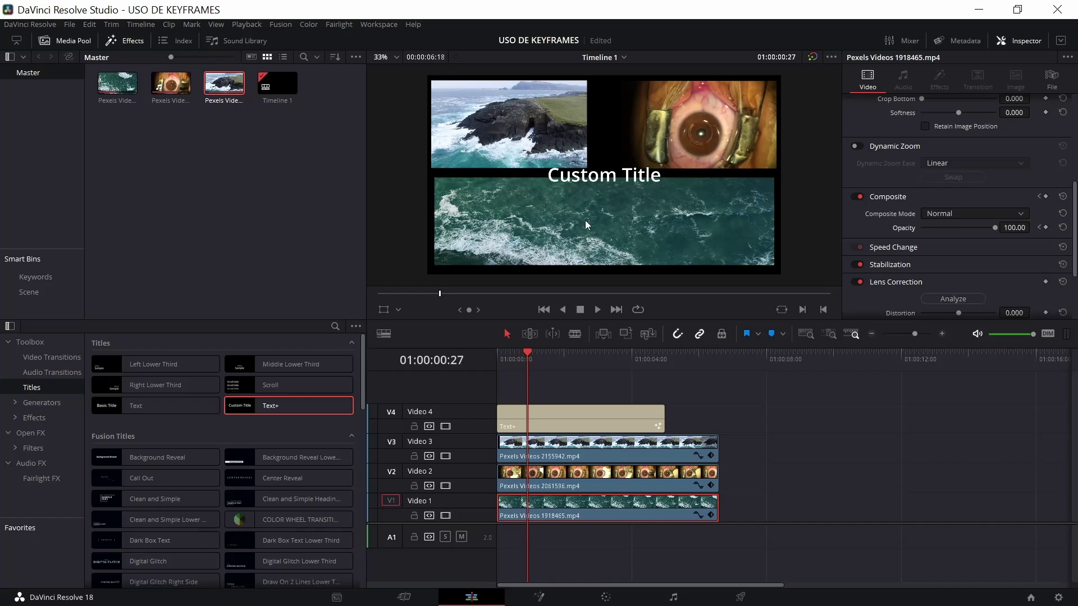
scroll(894, 226, "up", 5)
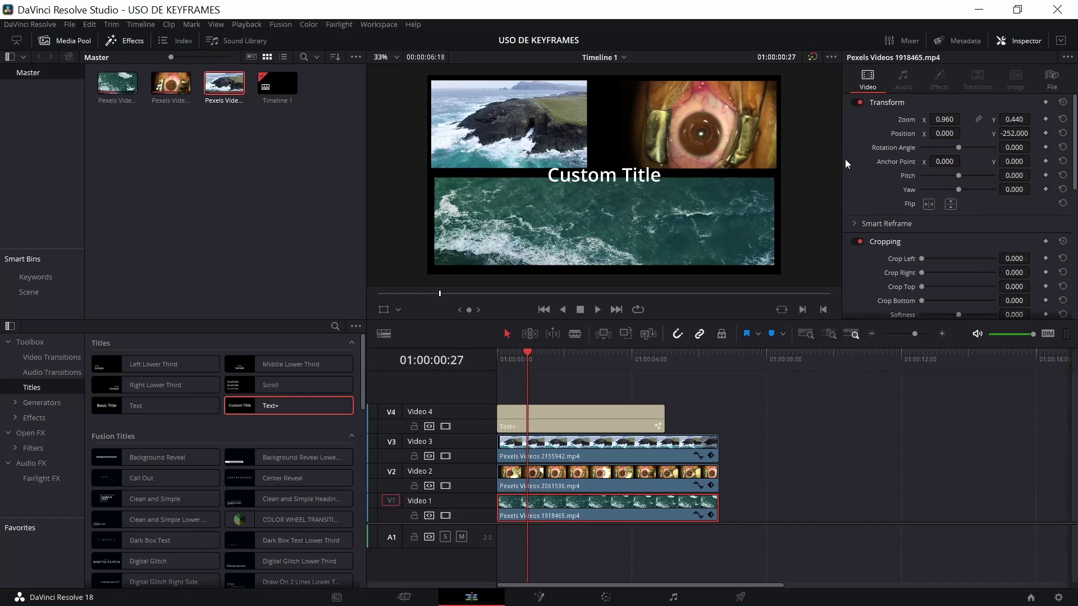
Step: Replace the title's placeholder text with MINDBLOW PRODUCTIONS
left_click(602, 410)
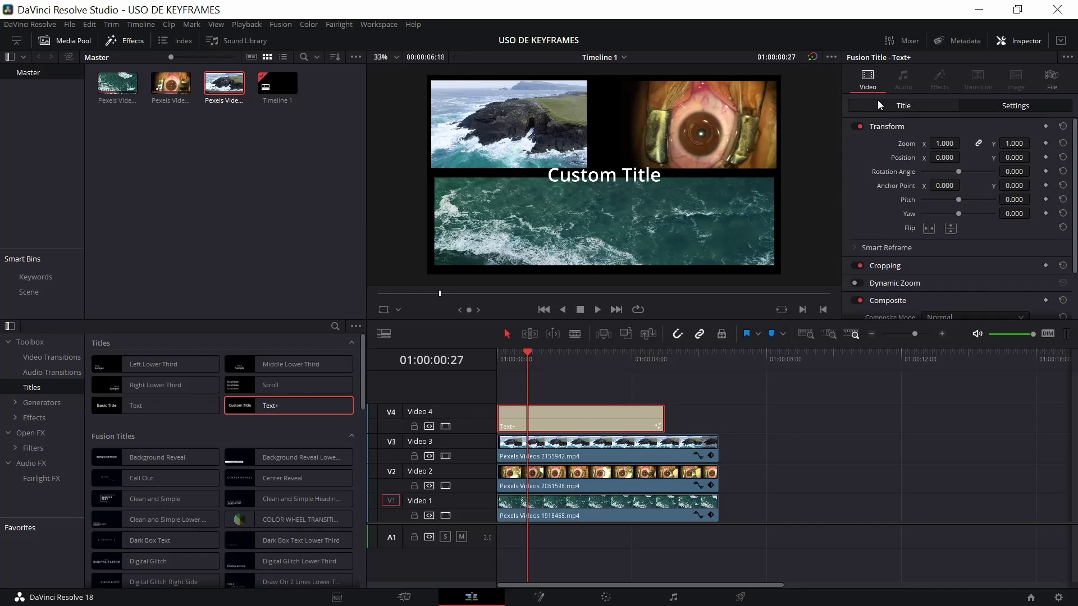
left_click(878, 103)
triple_click(920, 196)
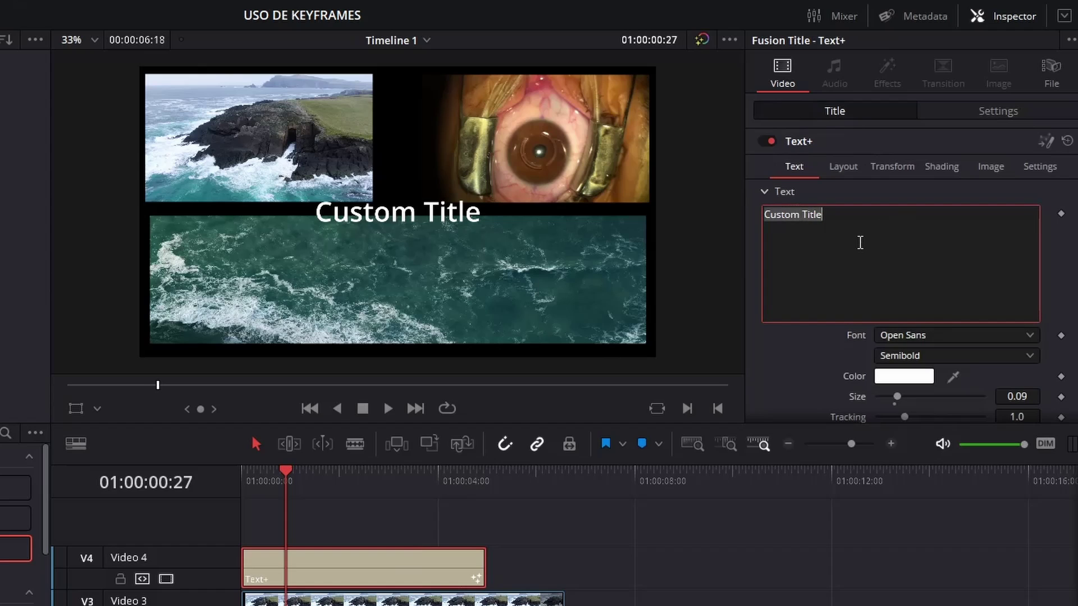
type("MINDBLOW PRODUCT")
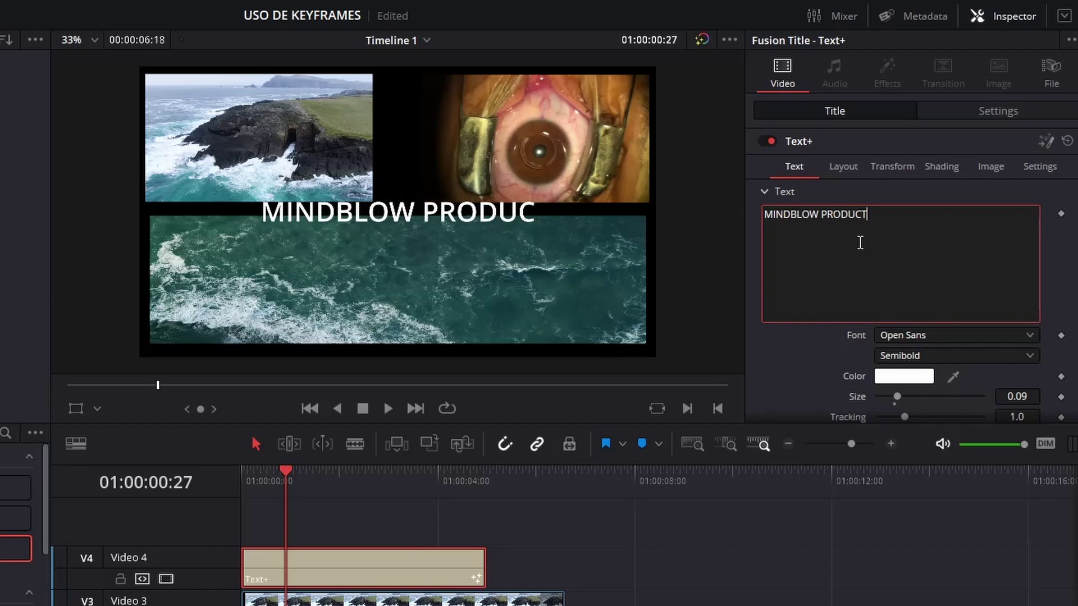
type("IONS")
Step: Set the title font to Bebas Neue and enlarge it to size 0.1183
left_click(892, 337)
scroll(959, 401, "up", 5)
scroll(960, 412, "up", 5)
left_click(934, 394)
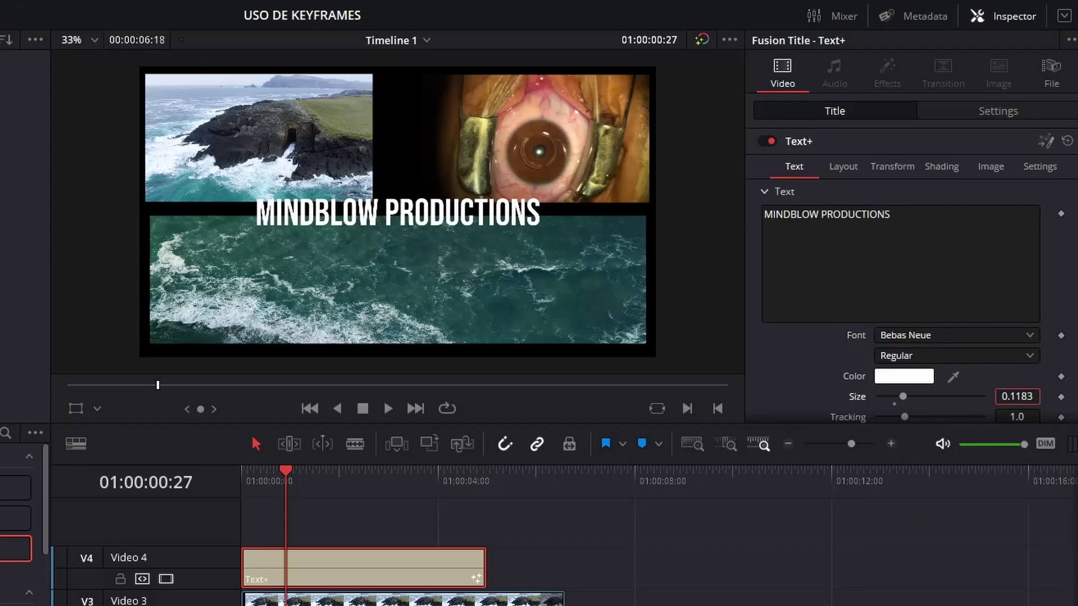
left_click_drag(1007, 396, 1027, 396)
left_click(842, 169)
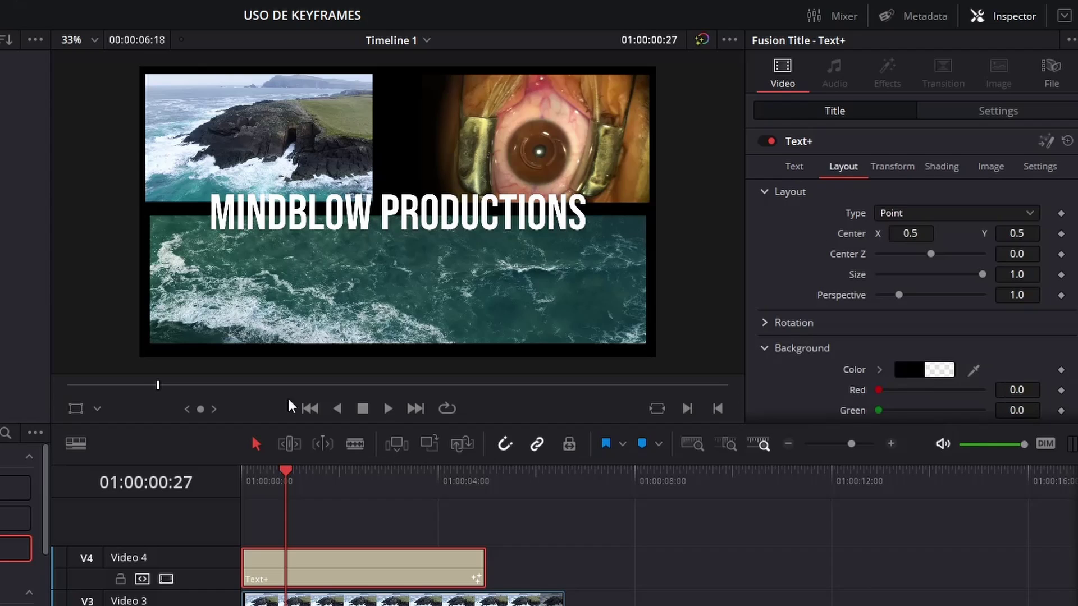
mouse_move(286, 474)
left_mouse_down()
mouse_move(229, 482)
mouse_move(259, 483)
left_mouse_up()
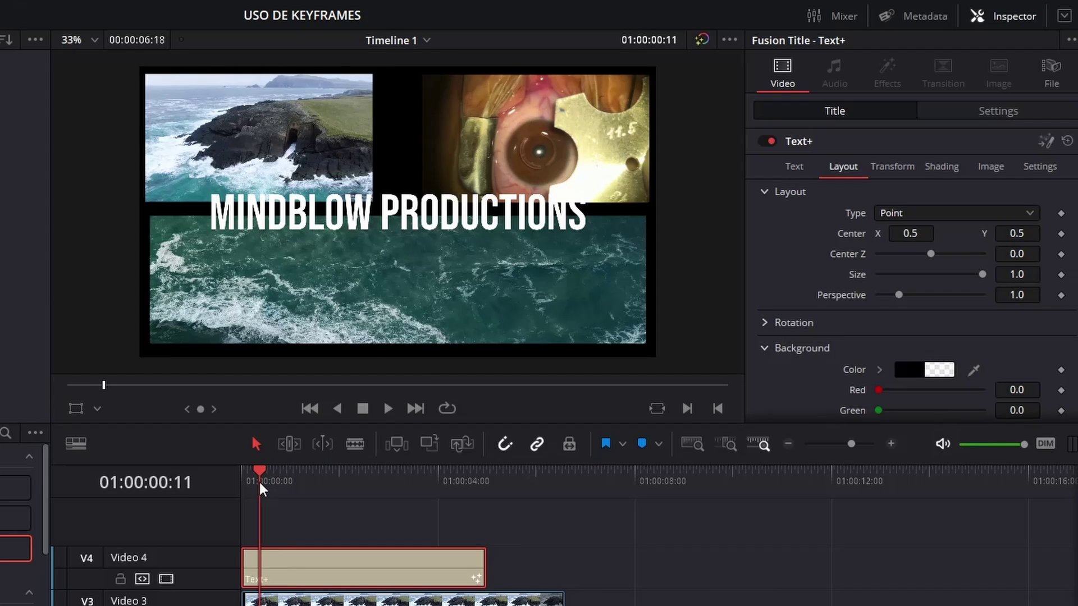
left_click_drag(260, 483, 258, 482)
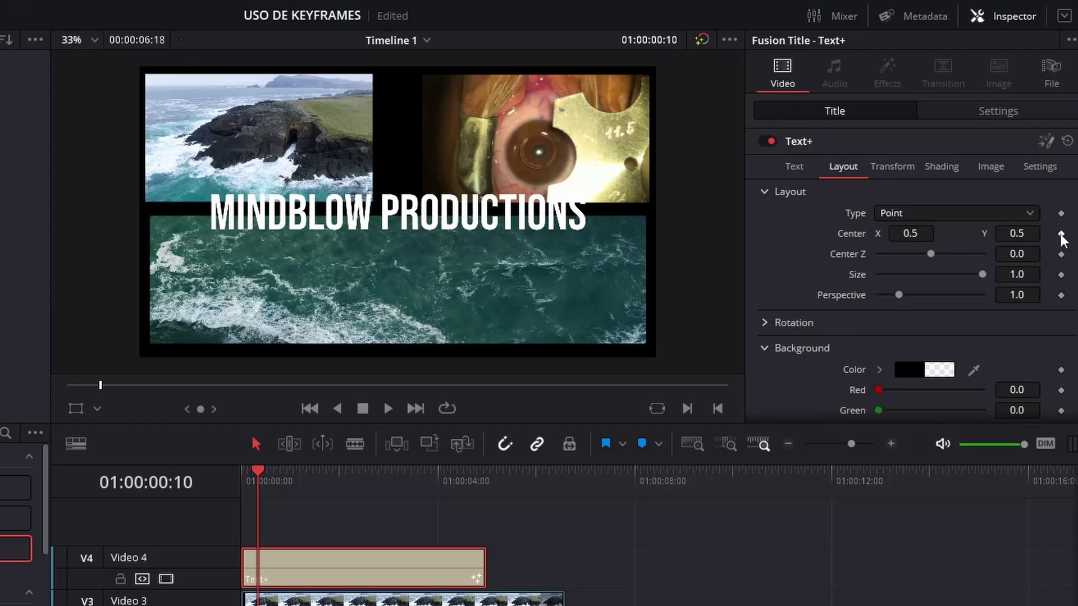
Step: Add a keyframe on the title's Center position and save the project
left_click(1060, 234)
key("ctrl+s")
key("space")
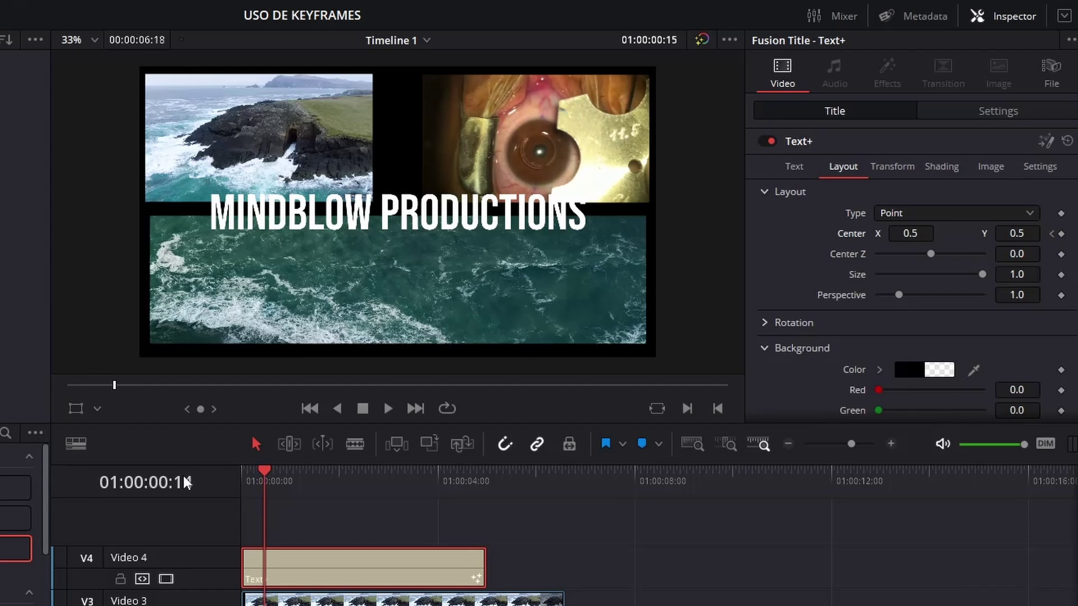
key("space")
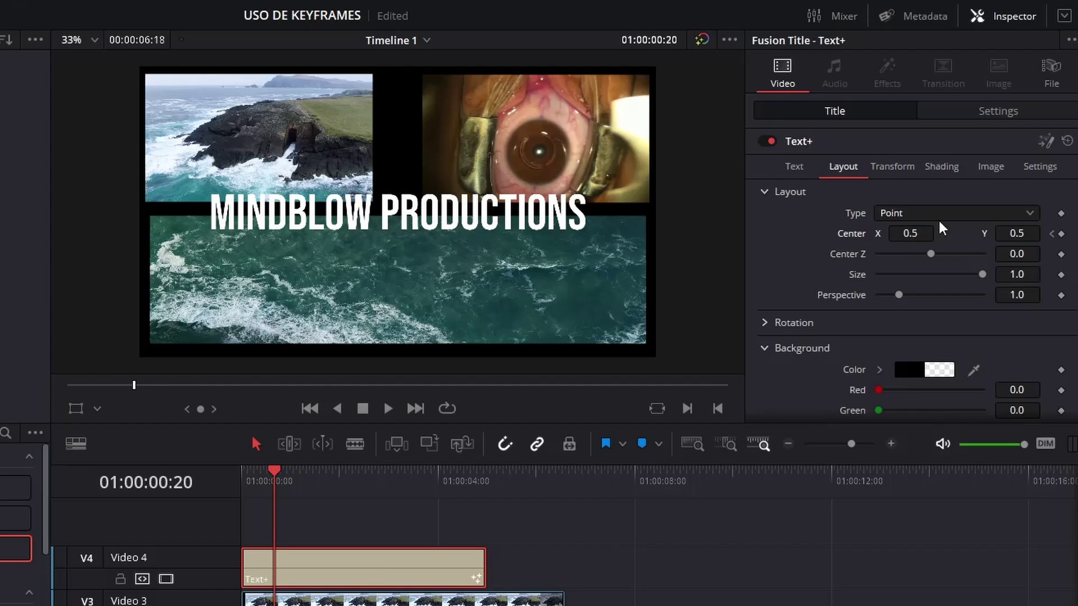
Step: At the clip start, raise the title's Center Y to 1.141, above the frame
left_click(1060, 234)
left_click(1051, 234)
left_click(876, 231)
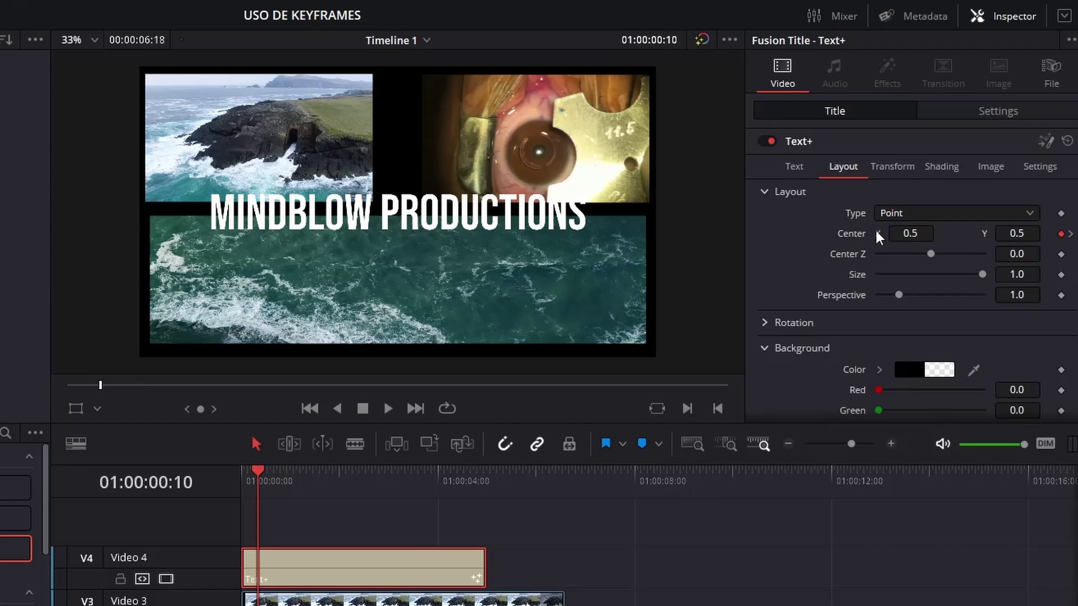
left_click(1017, 233)
type("0.913")
key("Return")
left_click_drag(1017, 233, 1044, 233)
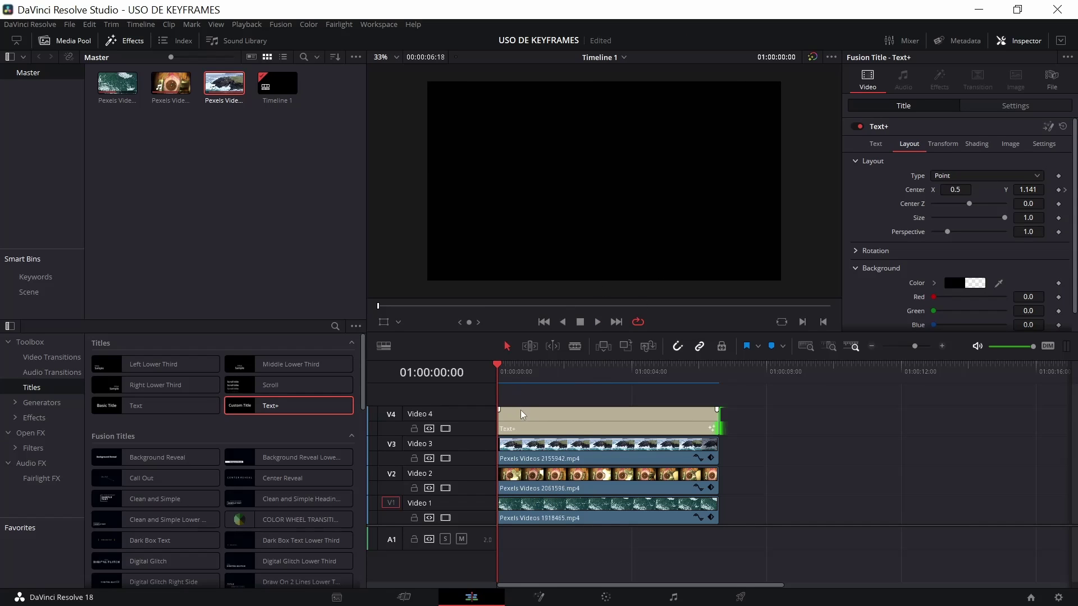
key("space")
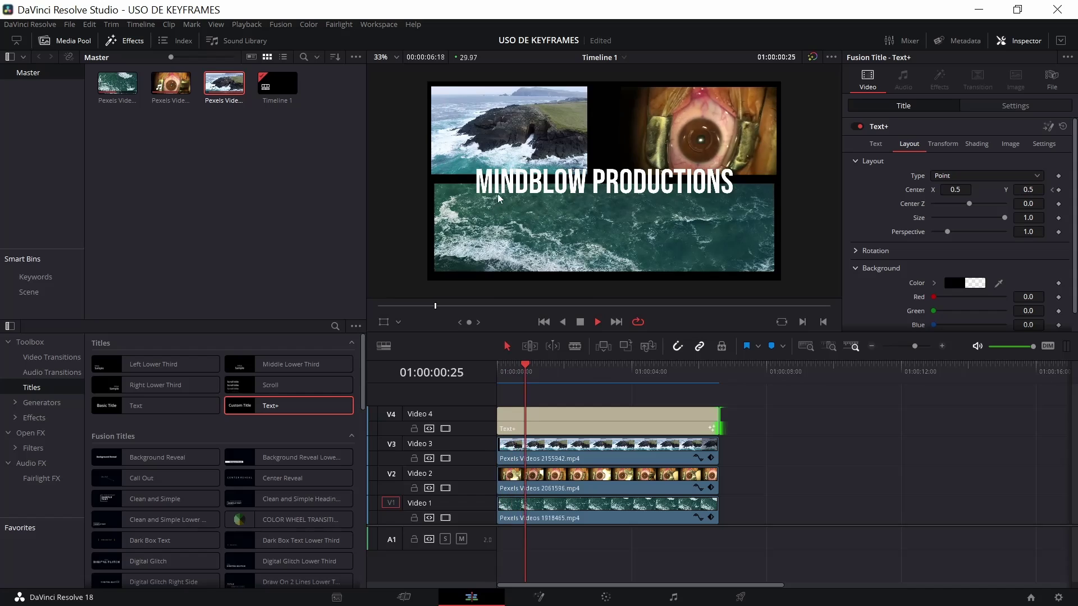
left_click_drag(505, 367, 489, 373)
key("space")
key("space")
key("space")
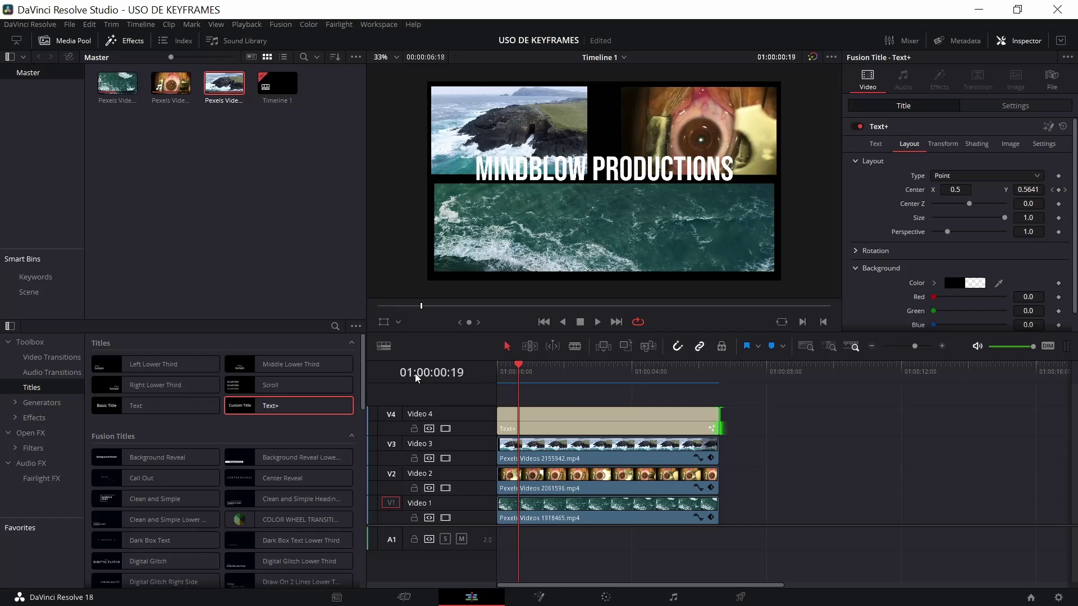
key("Home")
key("space")
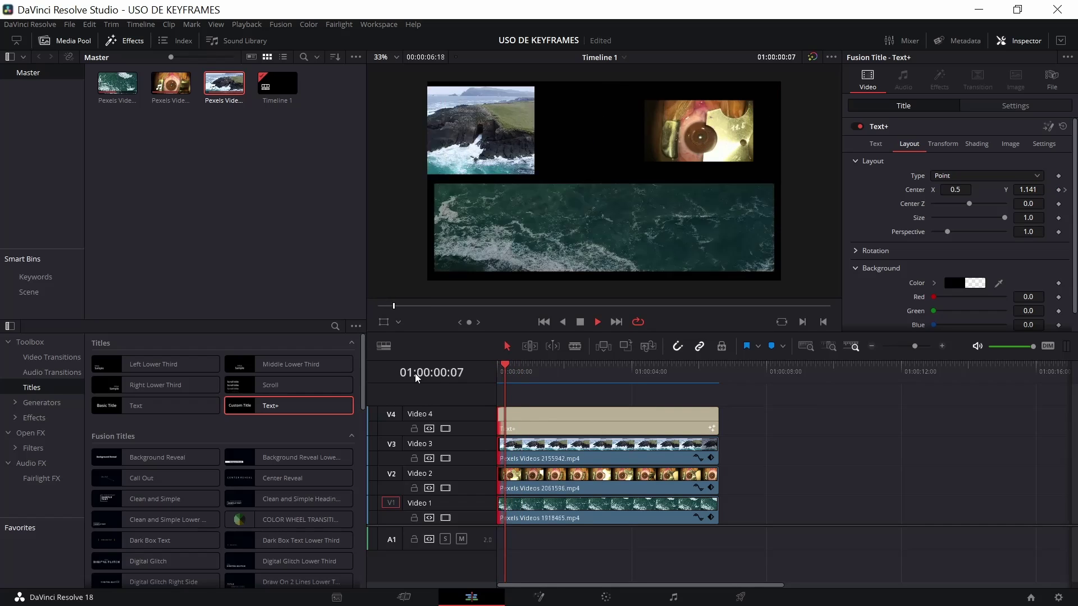
key("space")
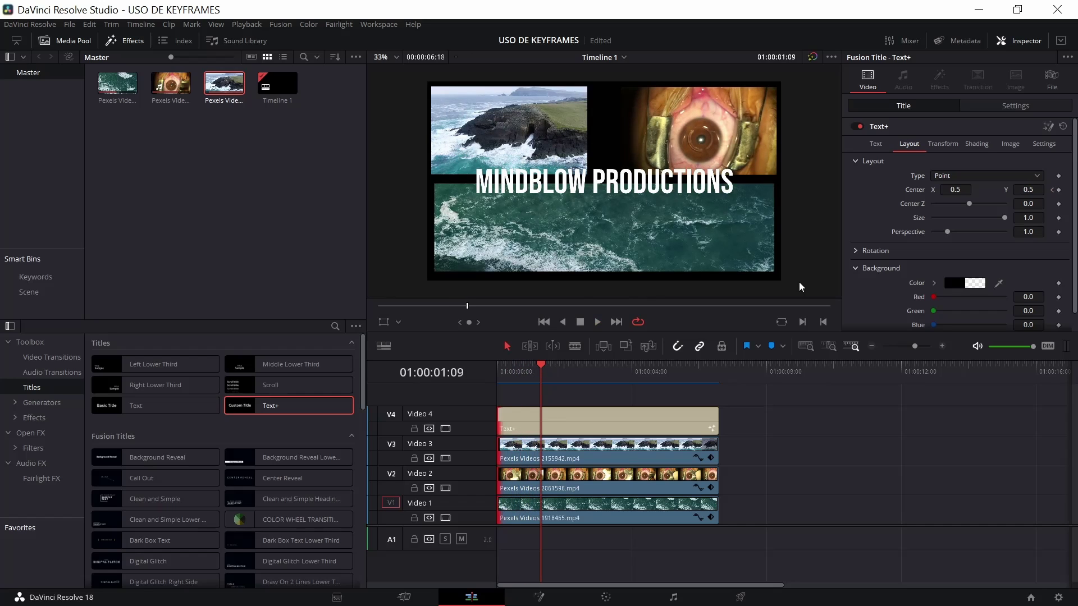
scroll(870, 213, "down", 1)
scroll(871, 213, "up", 1)
scroll(1058, 187, "down", 1)
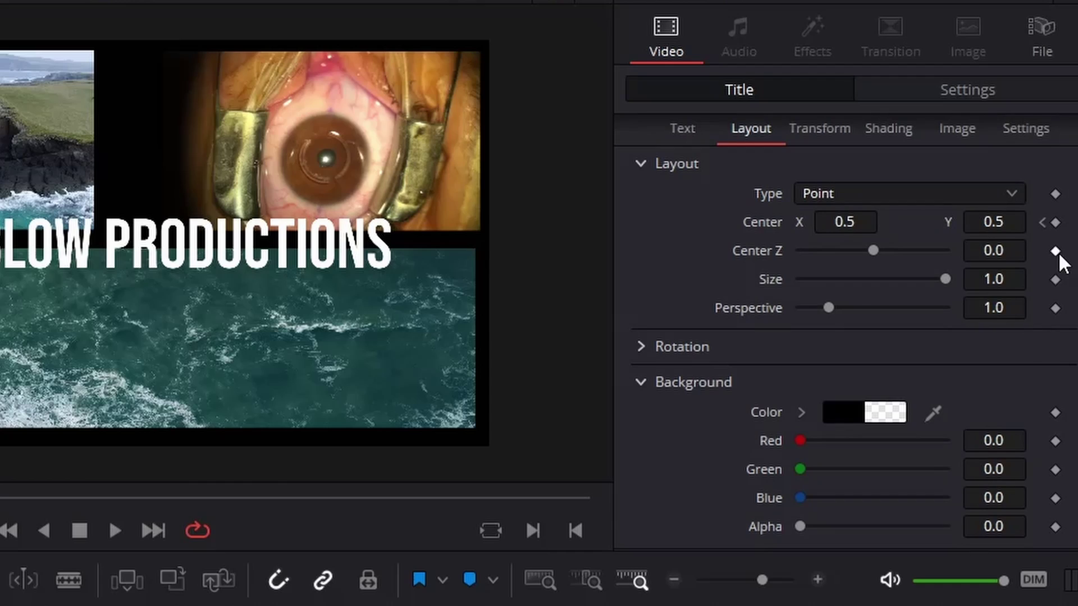
Step: Open the title's Transform settings and expand the Video 3 coastline clip's keyframe track
scroll(1055, 483, "up", 2)
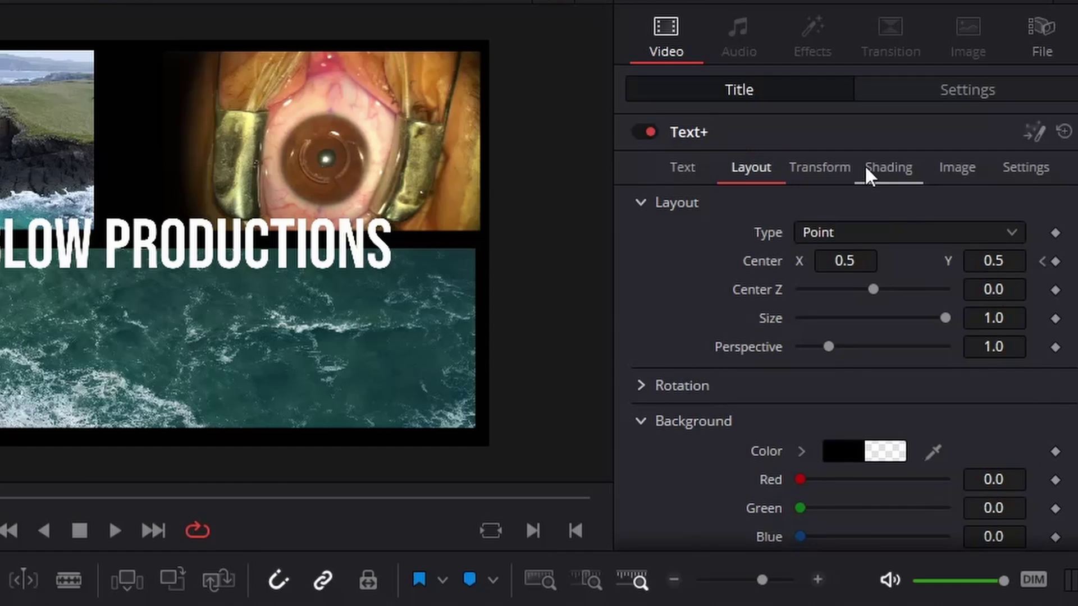
left_click(848, 172)
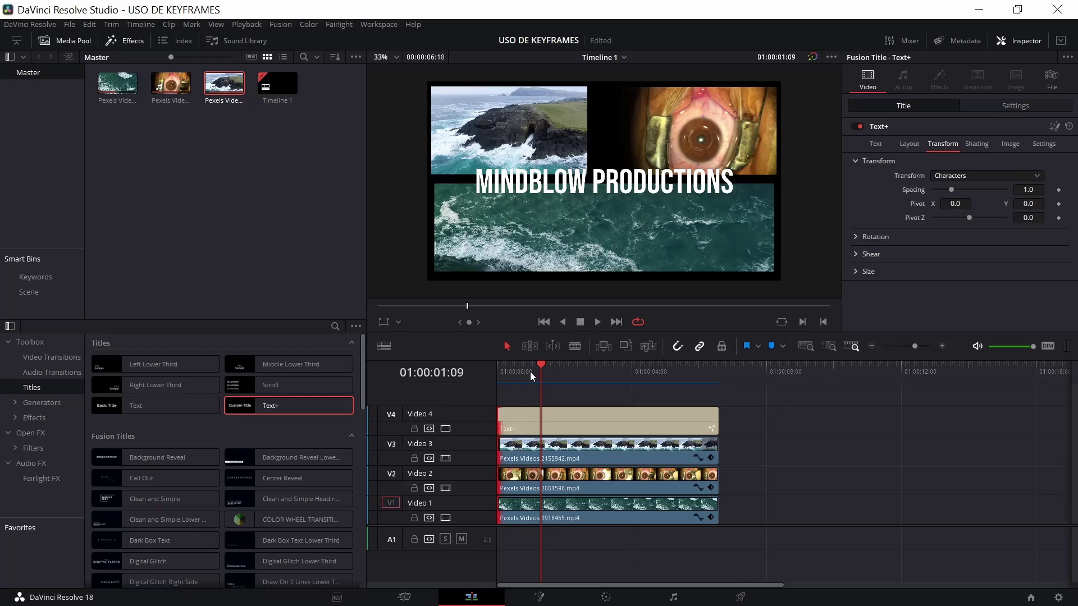
left_click_drag(529, 371, 473, 375)
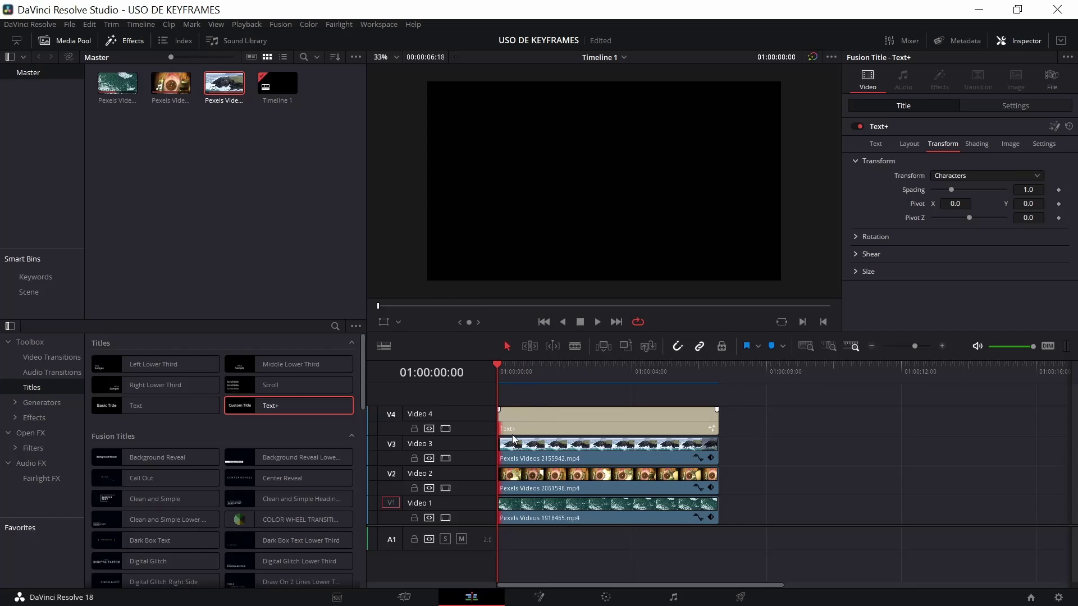
left_click(528, 427)
left_click(560, 425)
key("space")
left_click(514, 366)
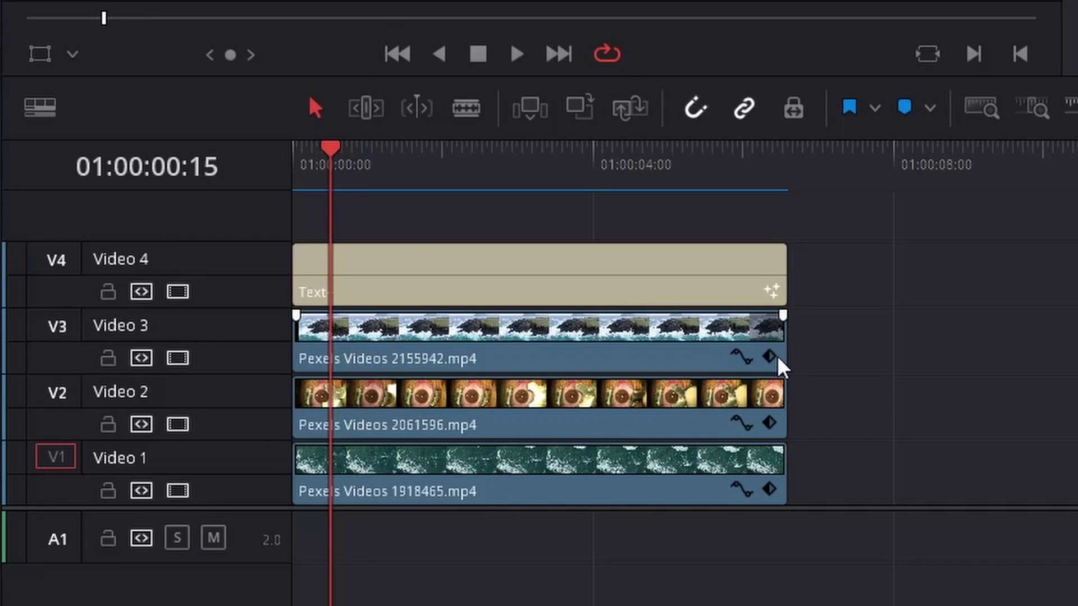
left_click(710, 458)
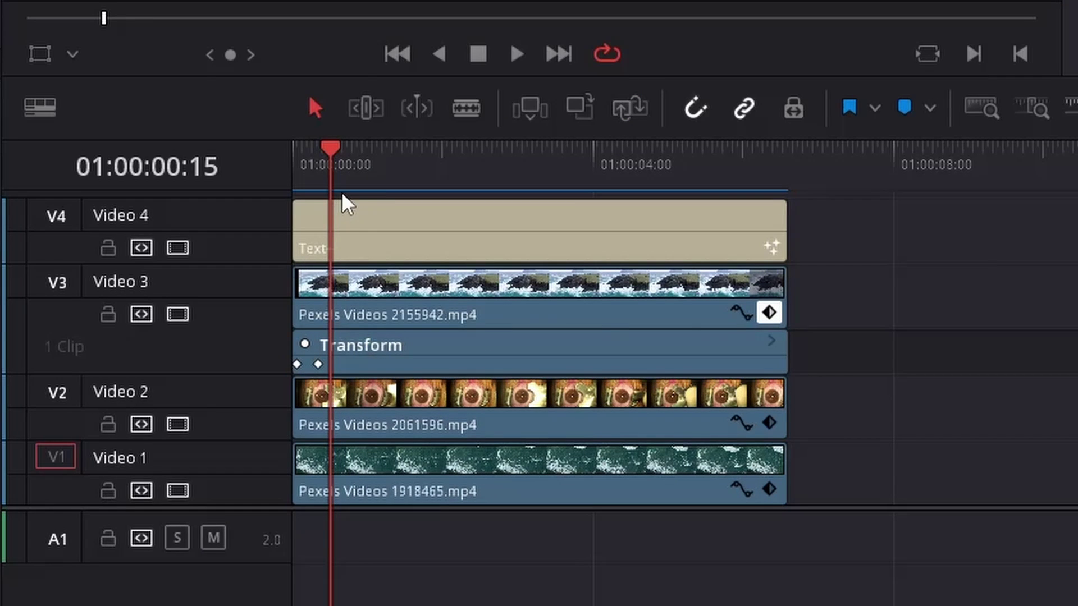
Step: Return to the timeline start and select the first Transform keyframe on the Video 3 coastal-cliff clip
left_click_drag(333, 150, 260, 169)
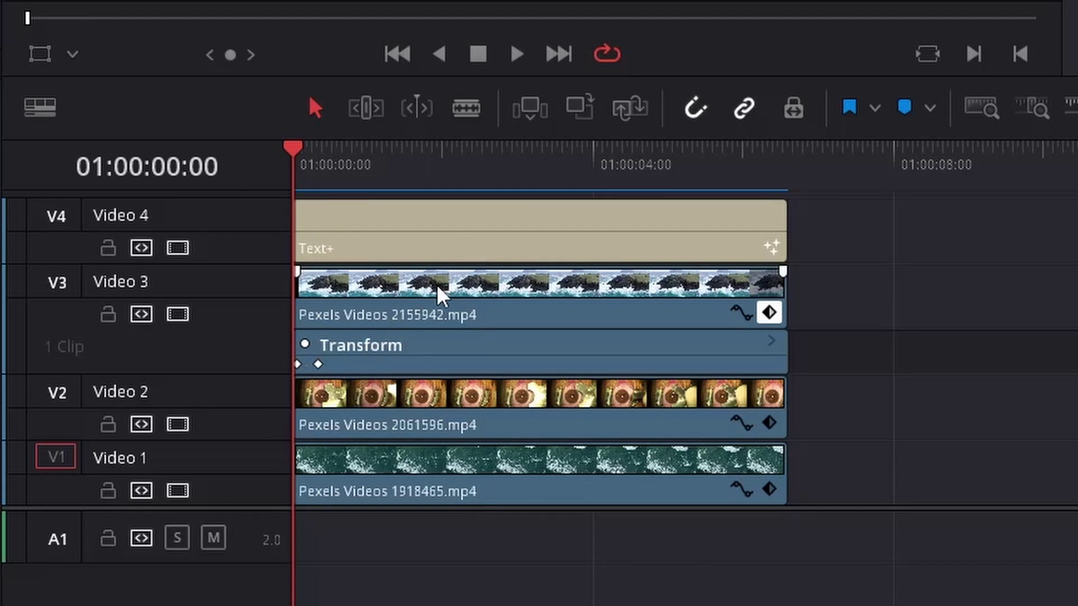
left_click(297, 364)
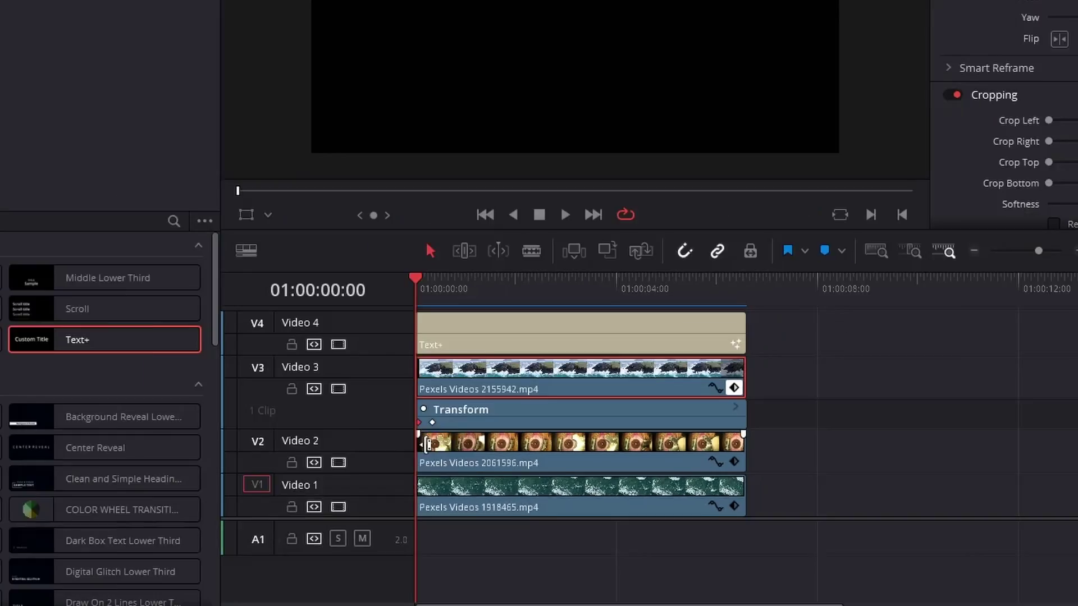
key("Right")
key("Right")
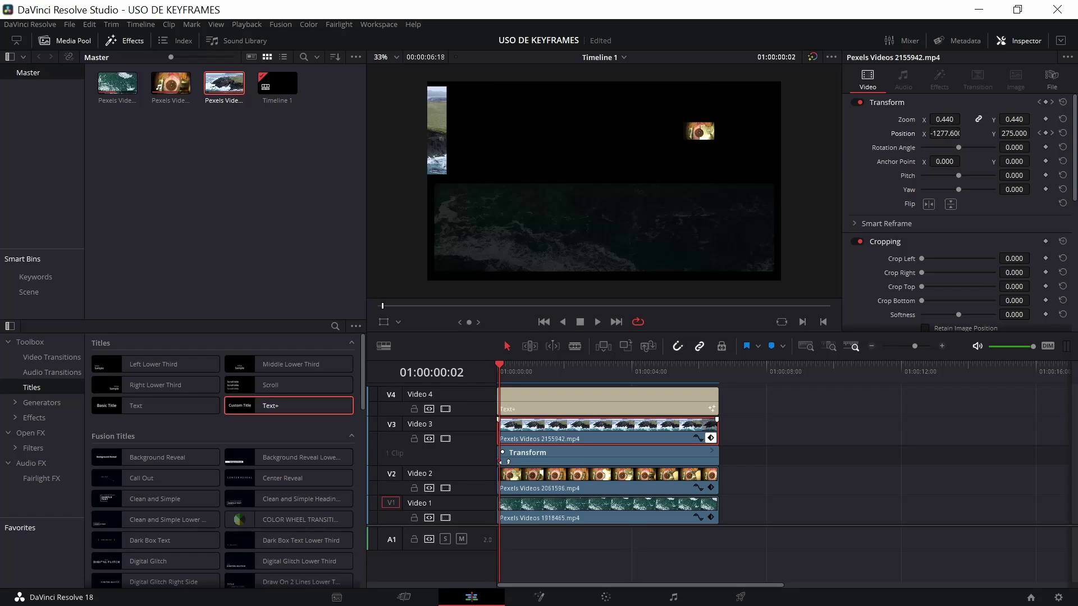
key("Right")
key("Right")
key("Right")
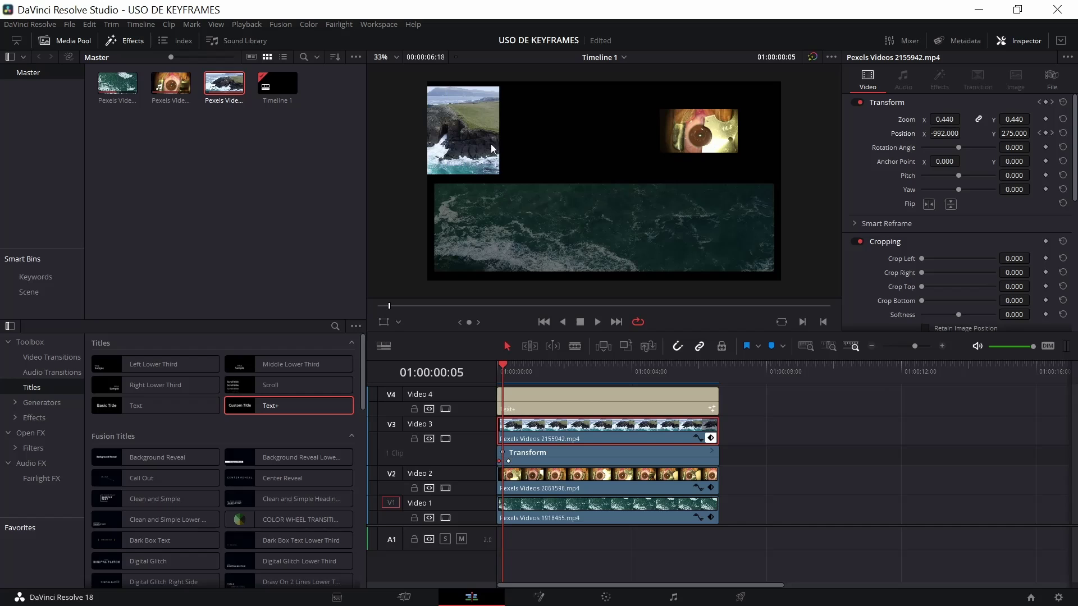
key("Right")
key("Right")
key("Right")
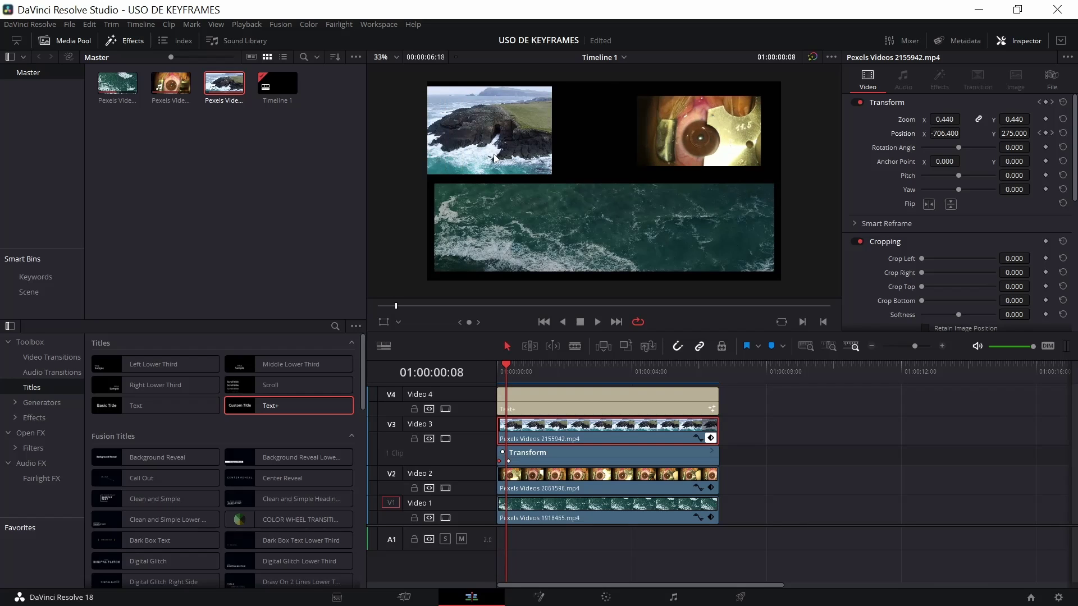
key("Right")
key("Right")
key("Right")
key("Right")
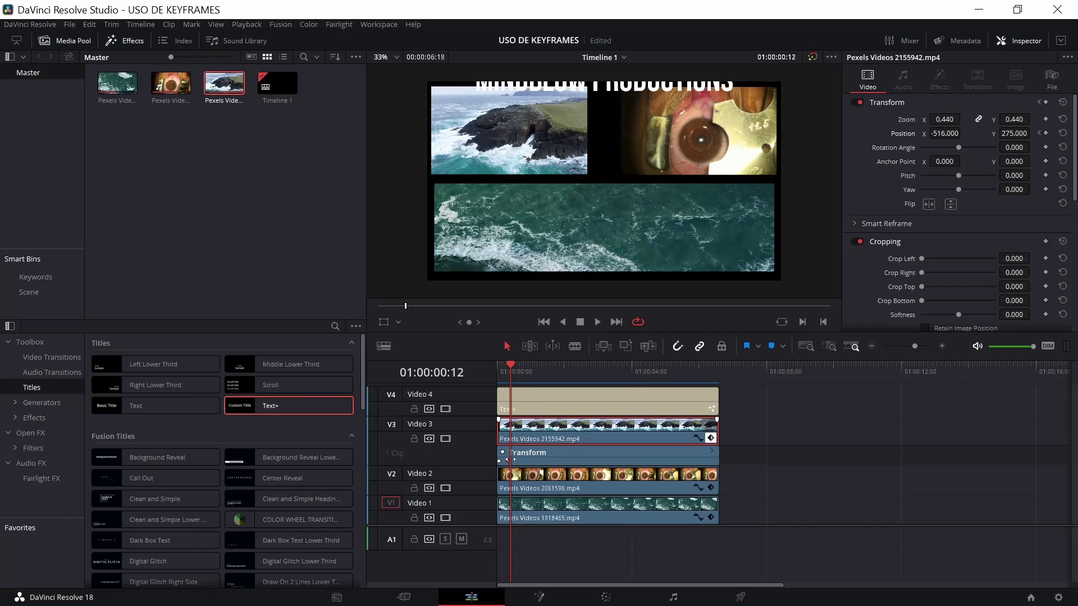
key("Right")
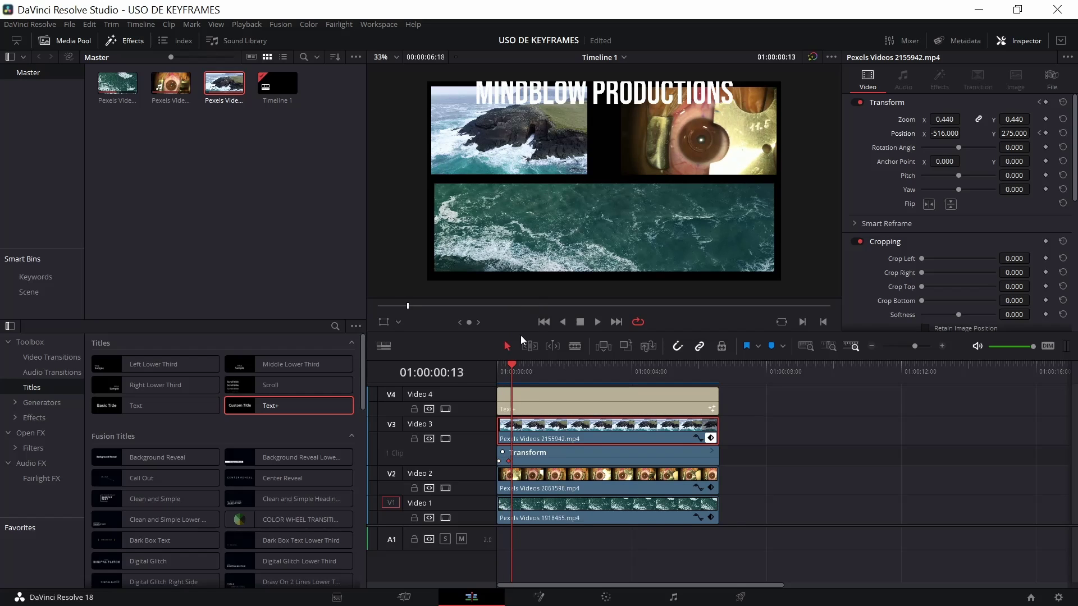
key("Right")
key("Right")
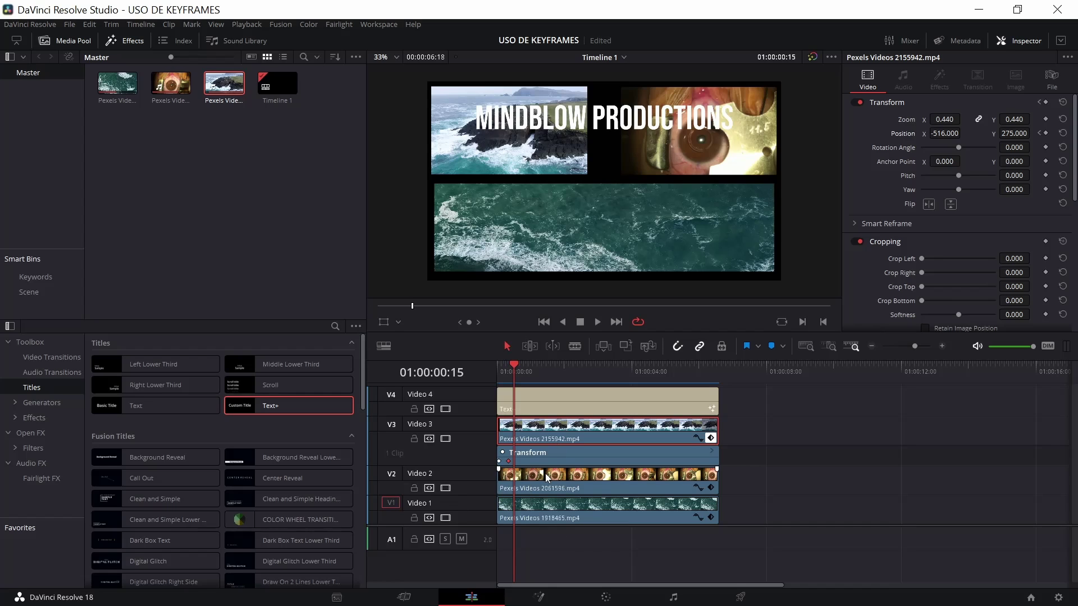
left_click(499, 375)
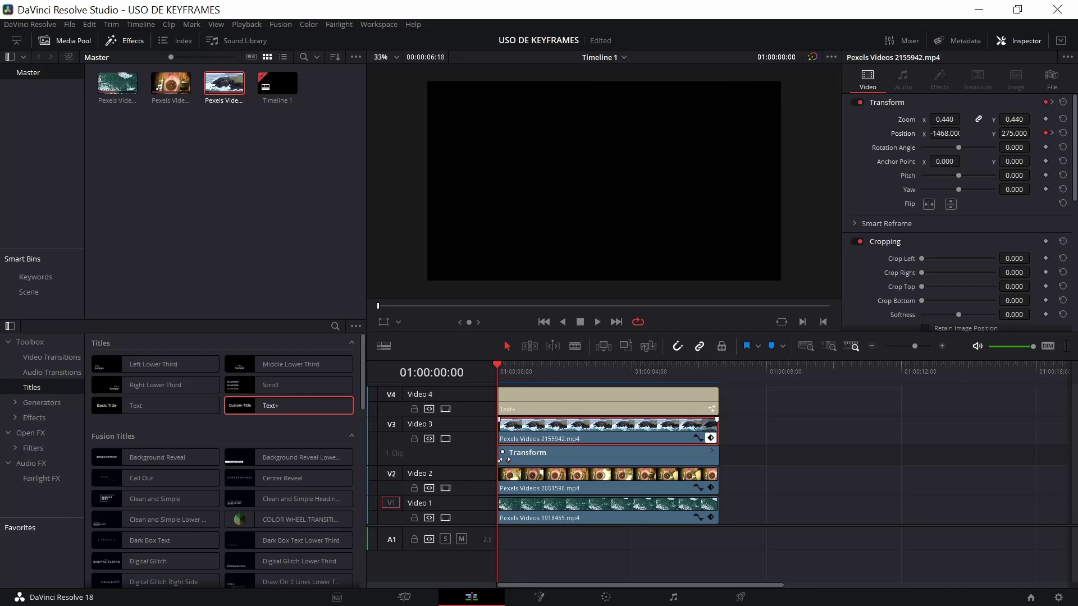
key("space")
left_click(238, 245)
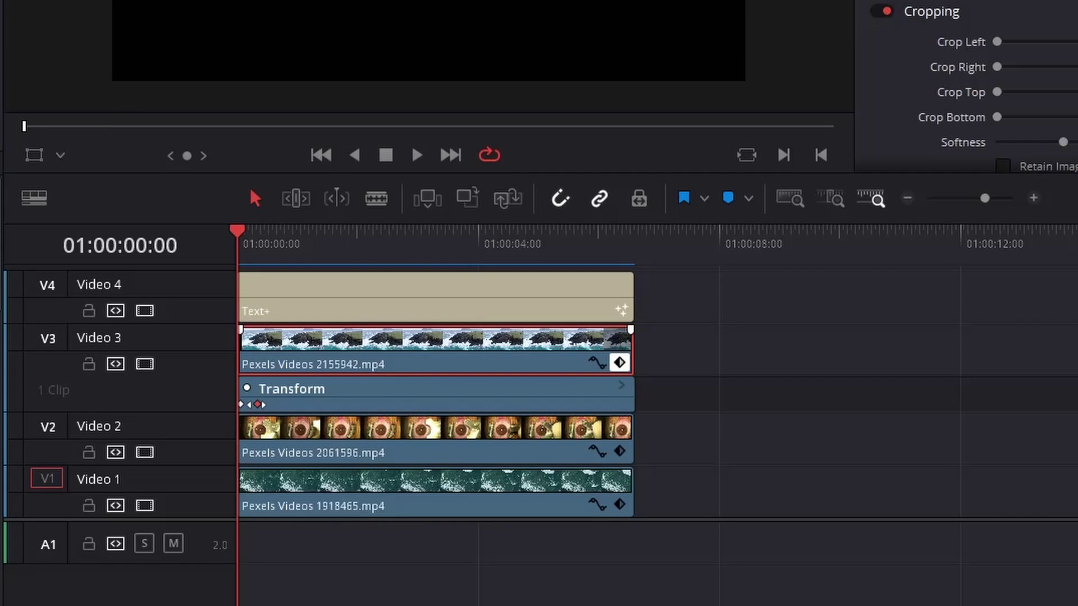
key("space")
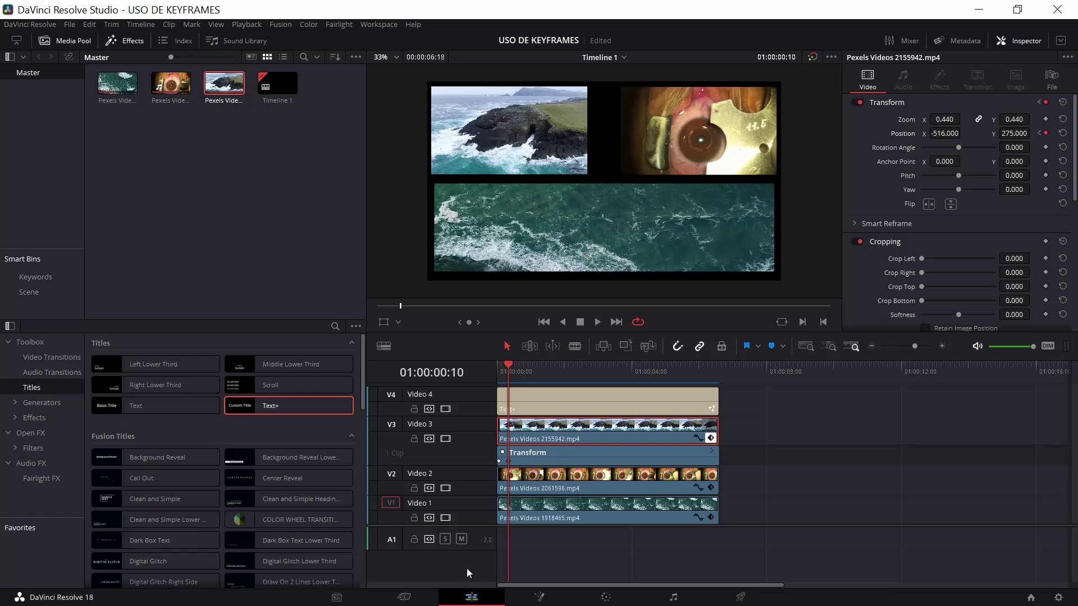
Step: Move the coastal-cliff clip's end position keyframe out to about the 3-second mark, then return to the start
mouse_move(533, 365)
left_mouse_down()
mouse_move(610, 367)
mouse_move(598, 367)
left_mouse_up()
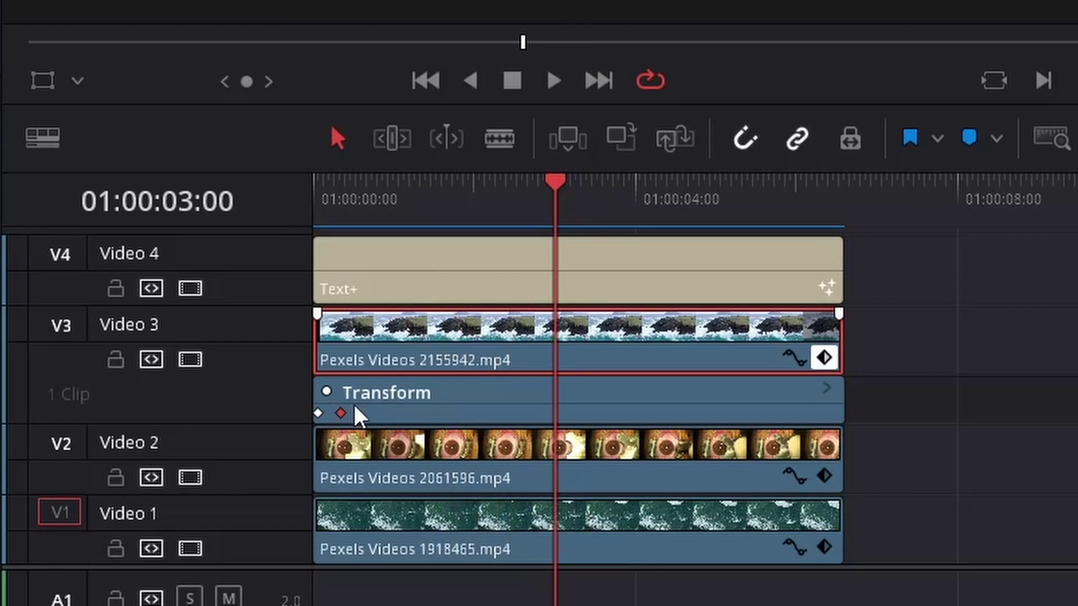
left_click_drag(342, 413, 555, 413)
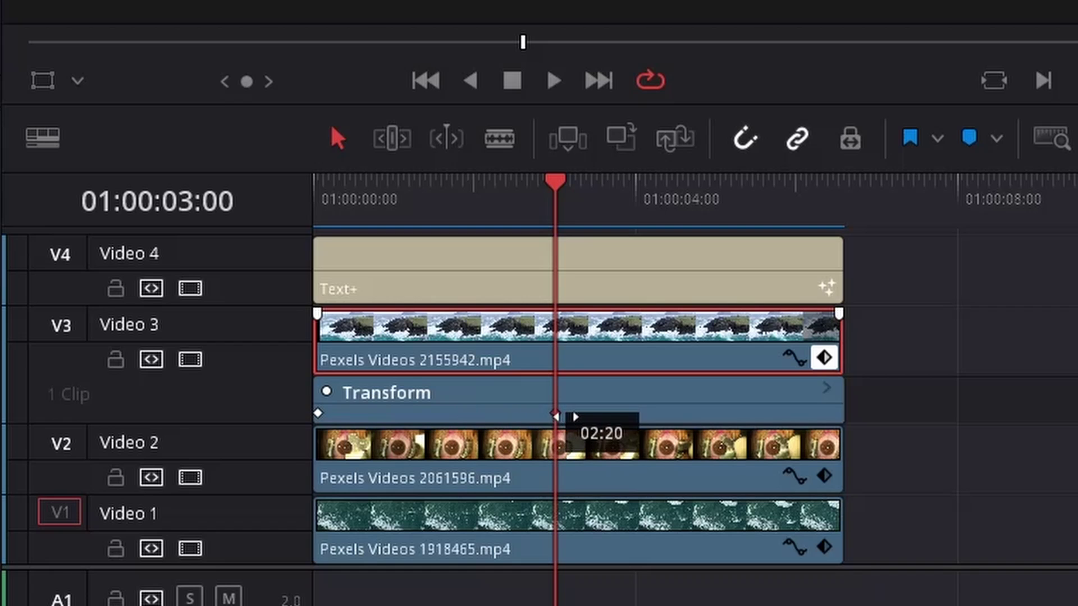
left_click_drag(385, 191, 306, 193)
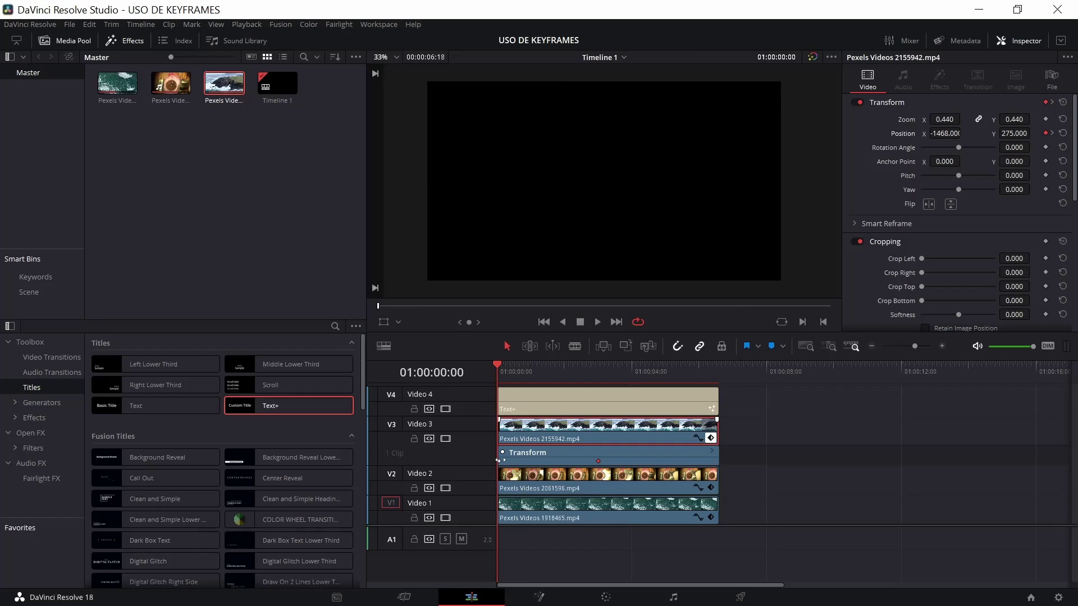
Step: Select the moved end keyframe and play back the lengthened slide-in from the left
left_click(598, 460)
key("space")
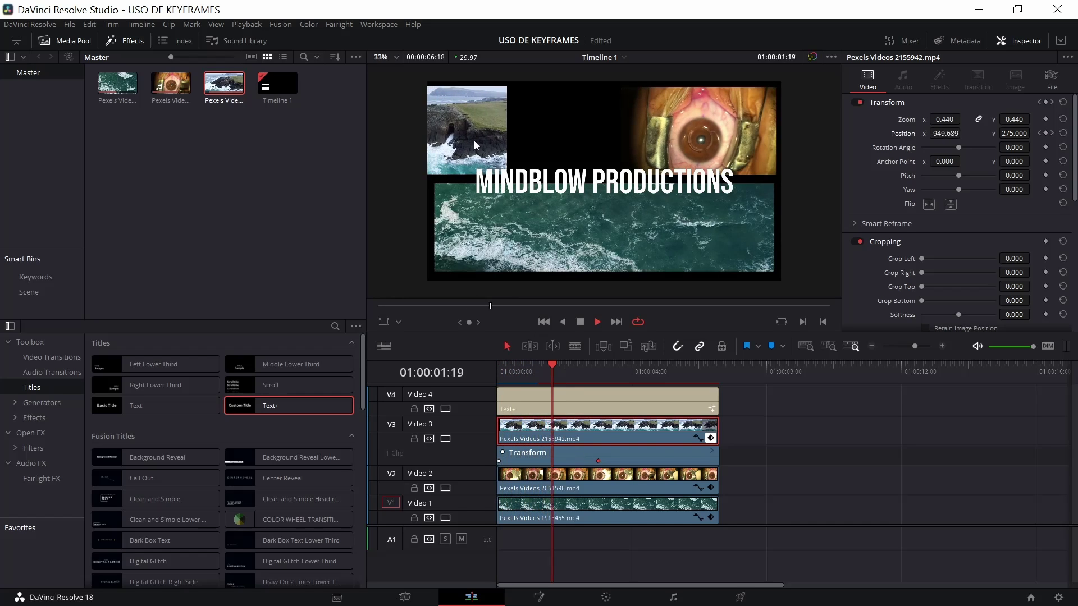
key("space")
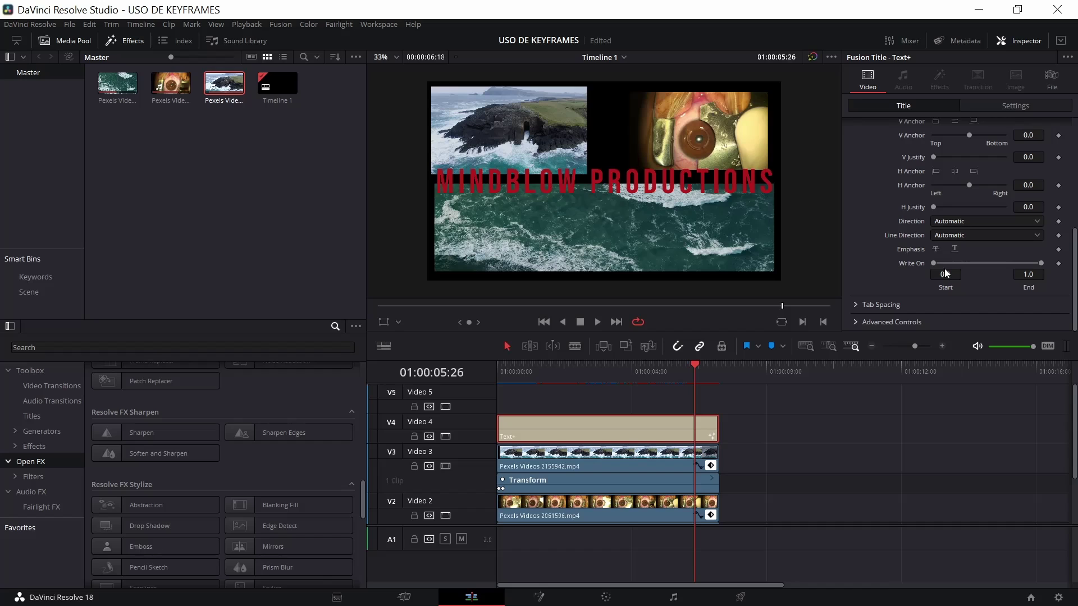
scroll(877, 224, "up", 5)
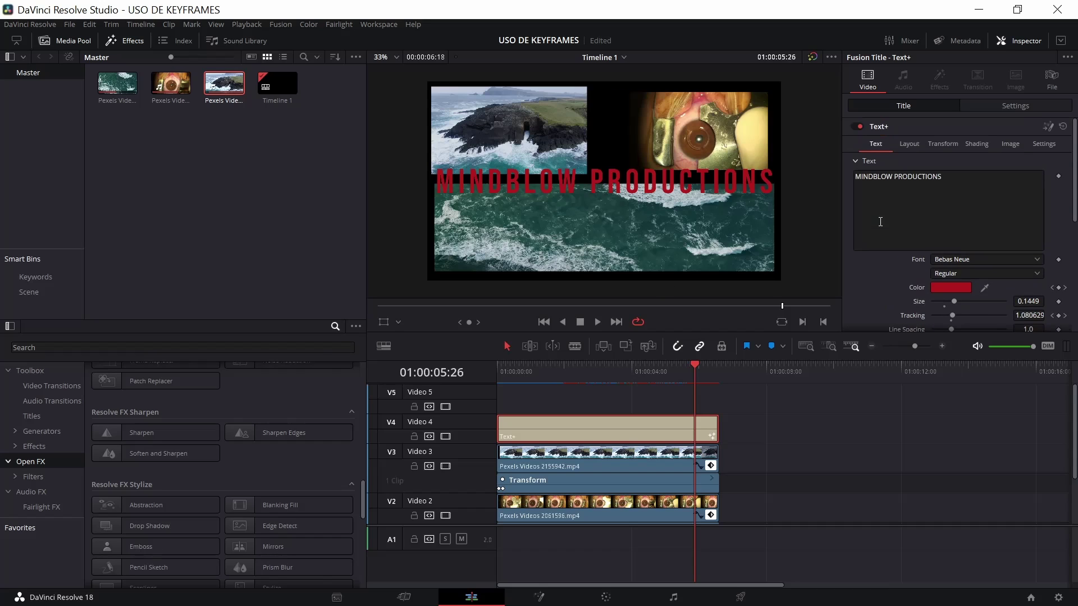
scroll(1060, 174, "down", 3)
scroll(924, 149, "up", 3)
left_click(924, 146)
left_click(968, 146)
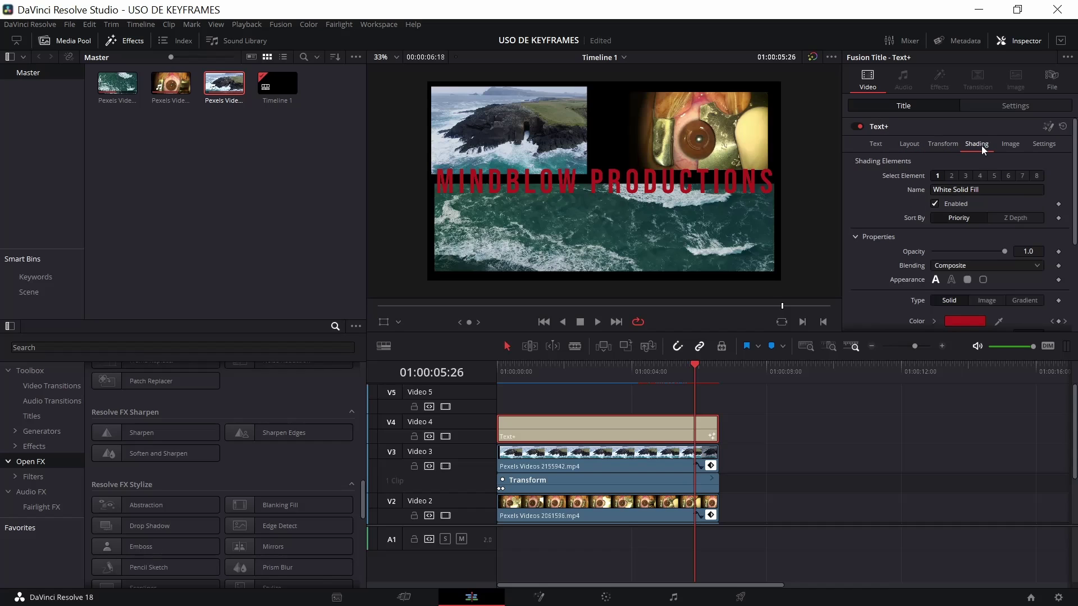
left_click(1005, 144)
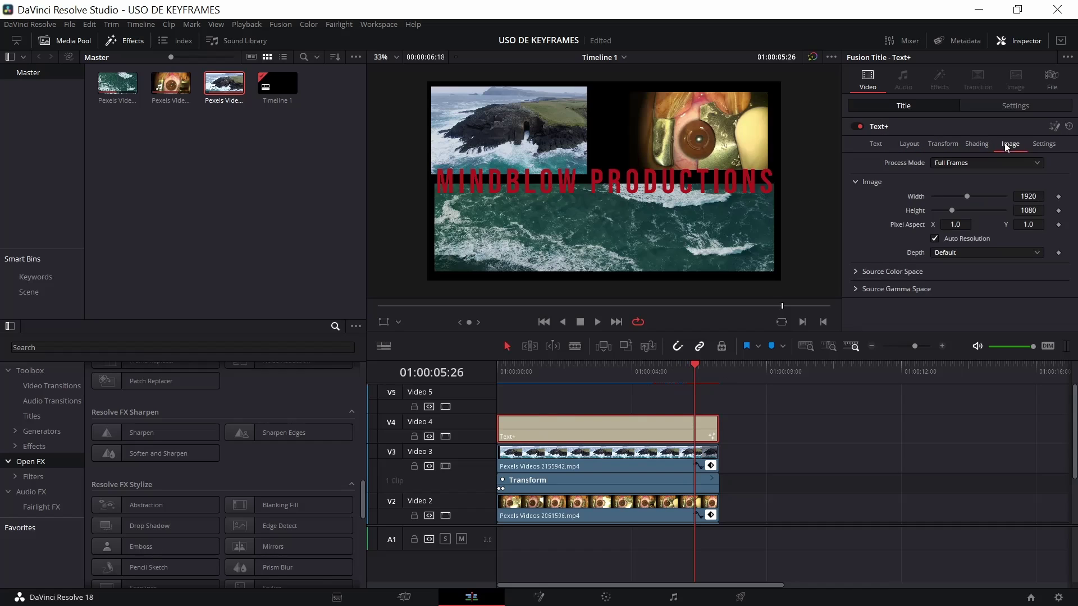
left_click(1042, 144)
left_click(877, 143)
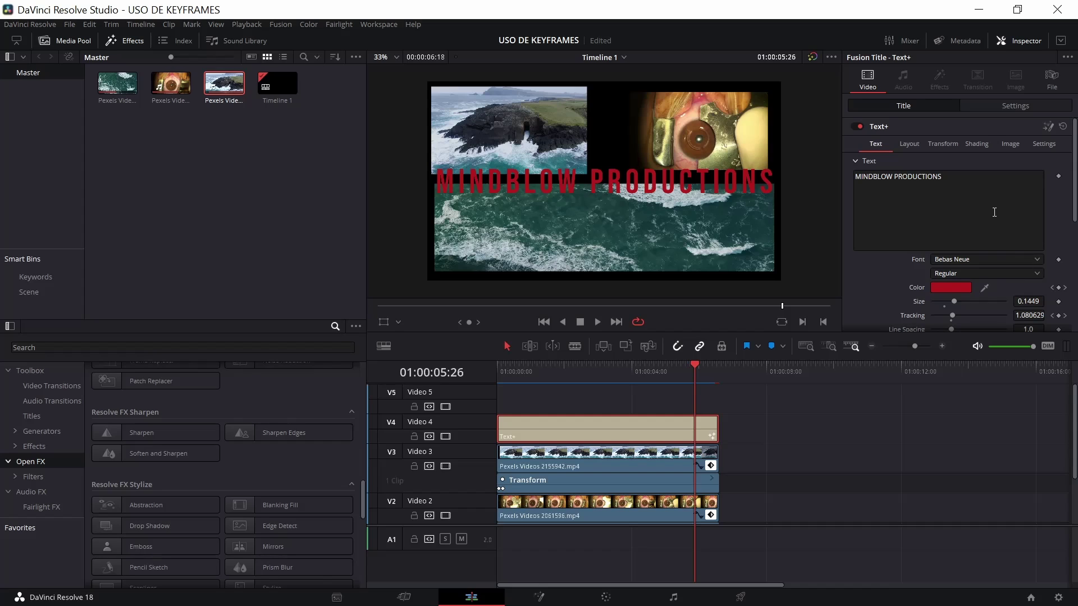
left_click(915, 140)
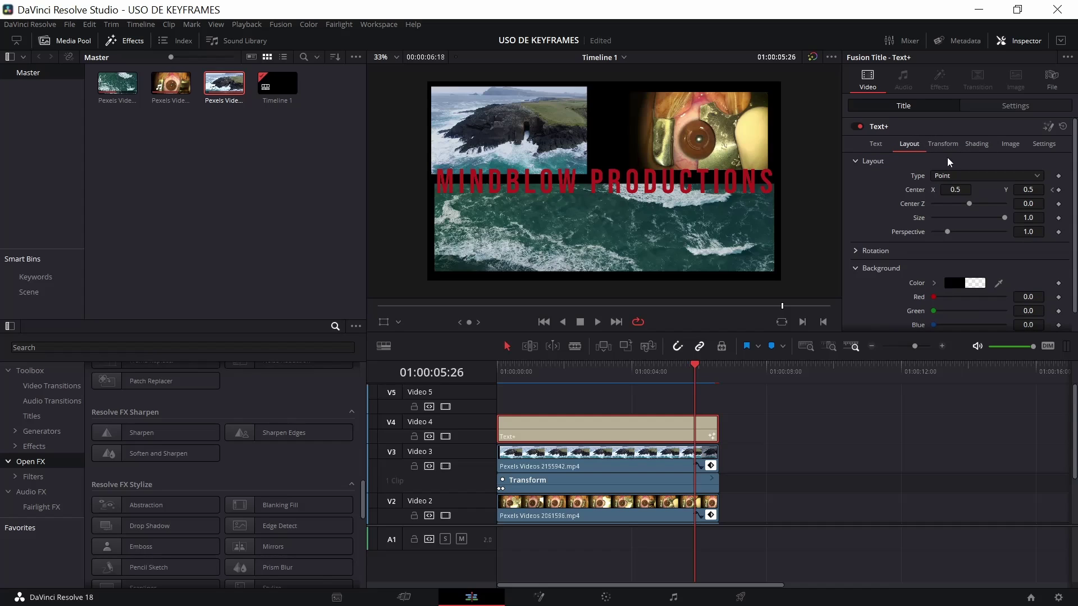
scroll(971, 220, "down", 1)
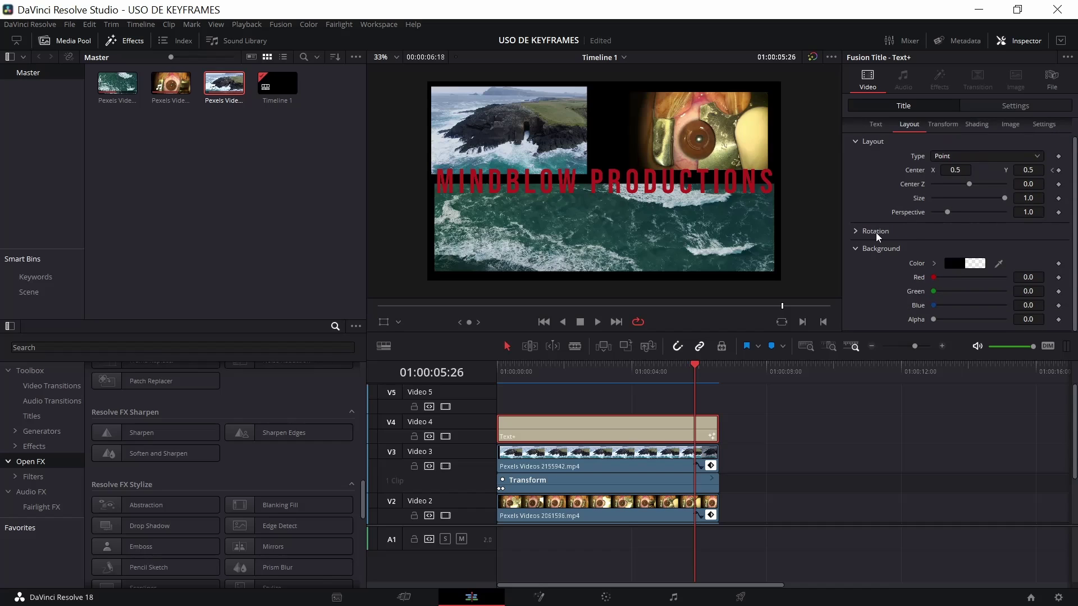
scroll(909, 211, "up", 1)
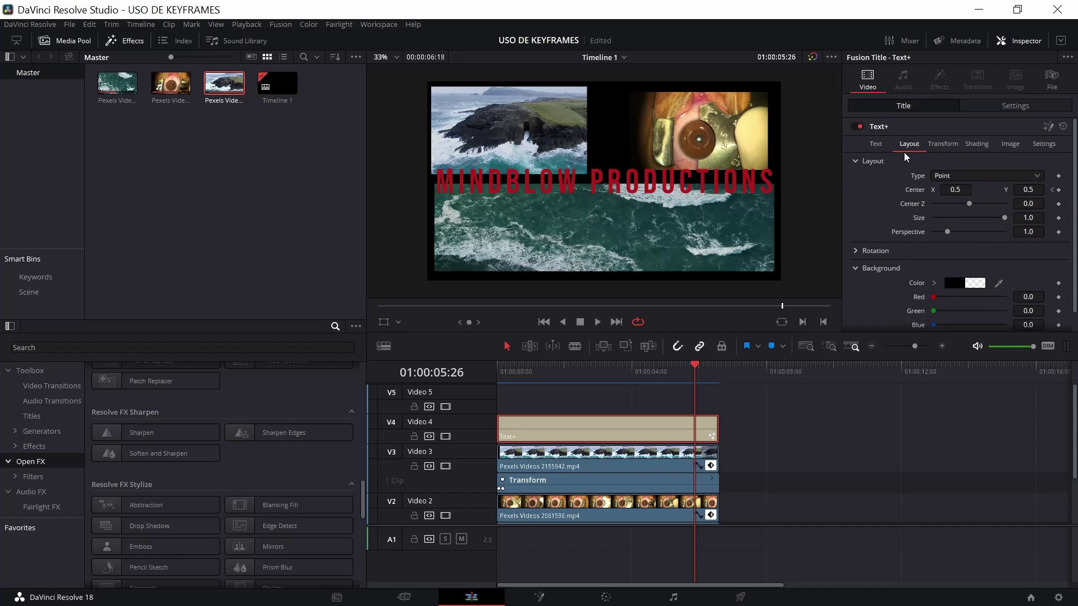
left_click(888, 143)
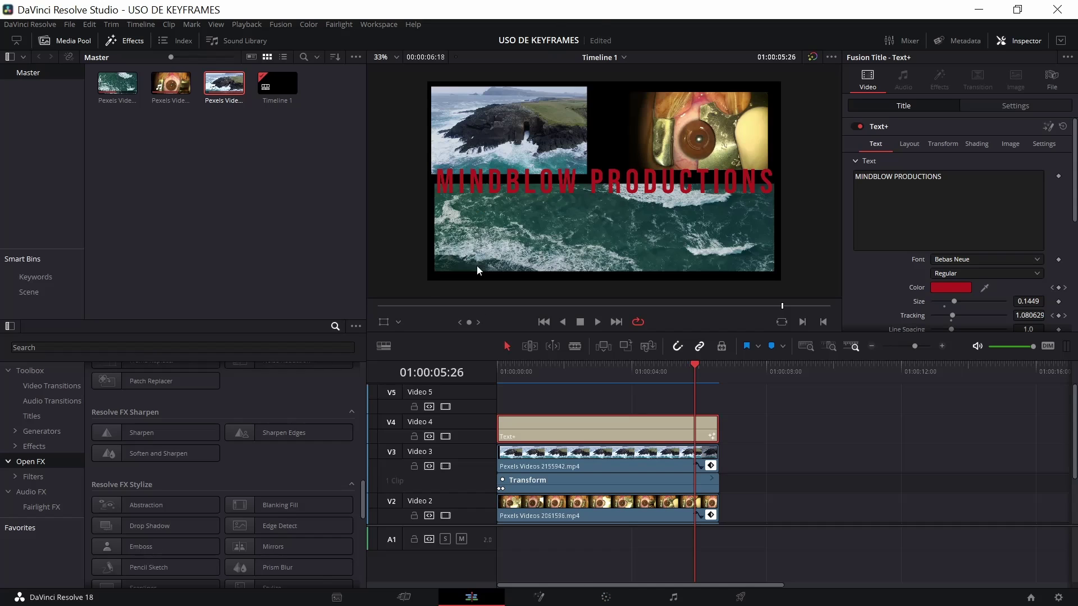
left_click(527, 369)
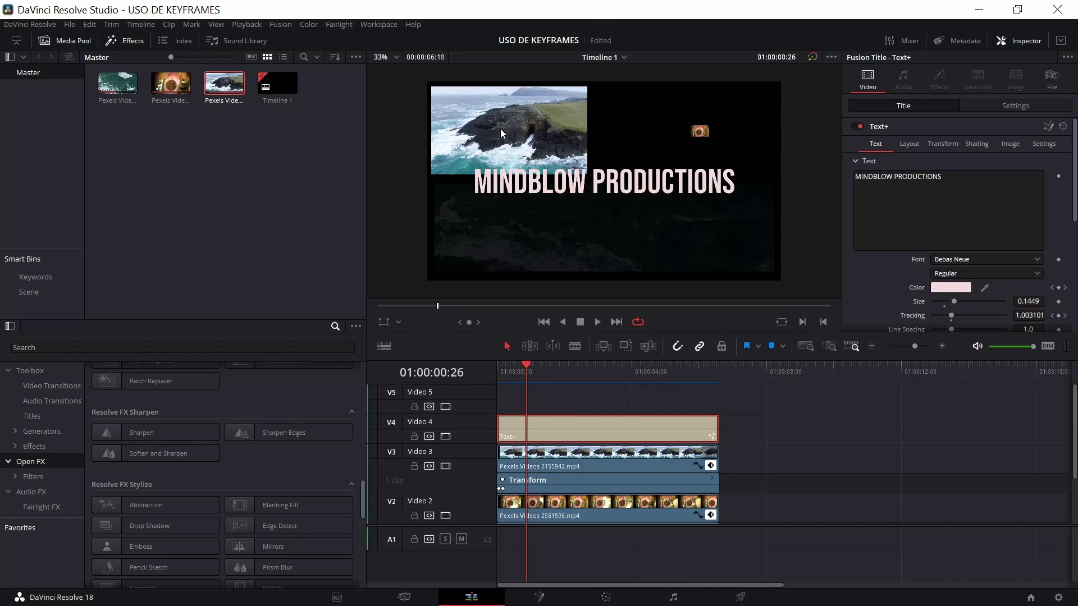
Step: Jump to the point where the red MINDBLOW PRODUCTIONS title has fully landed to check it
left_click(681, 366)
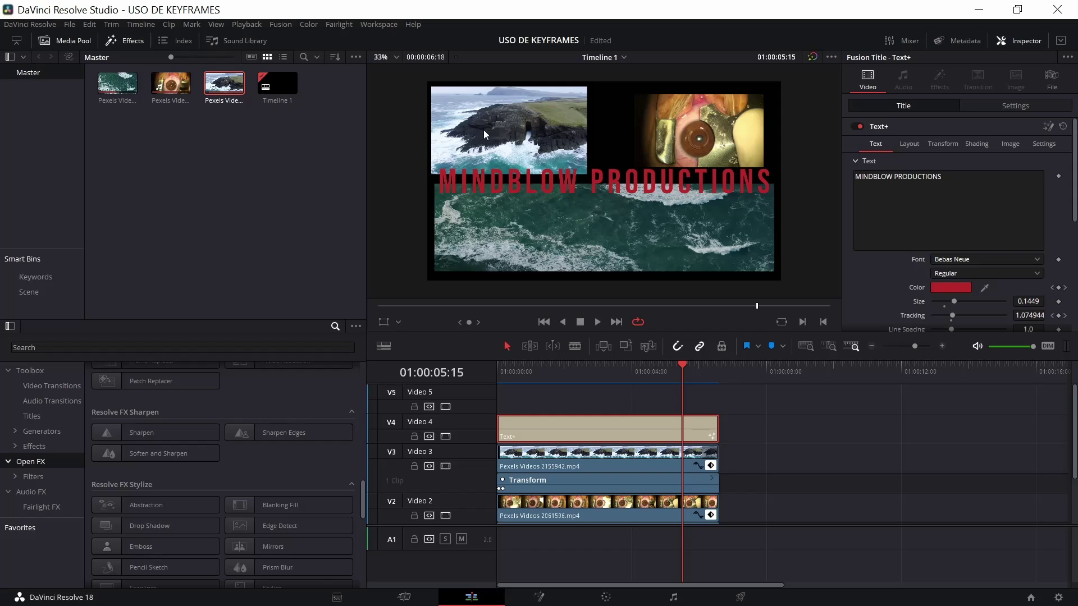
scroll(870, 267, "down", 5)
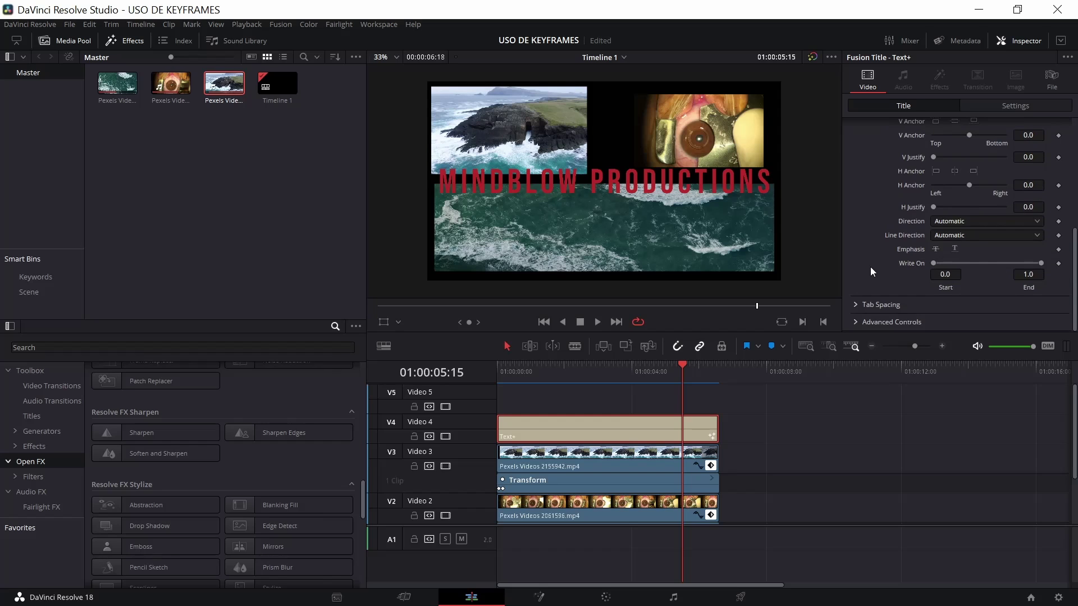
scroll(870, 267, "up", 5)
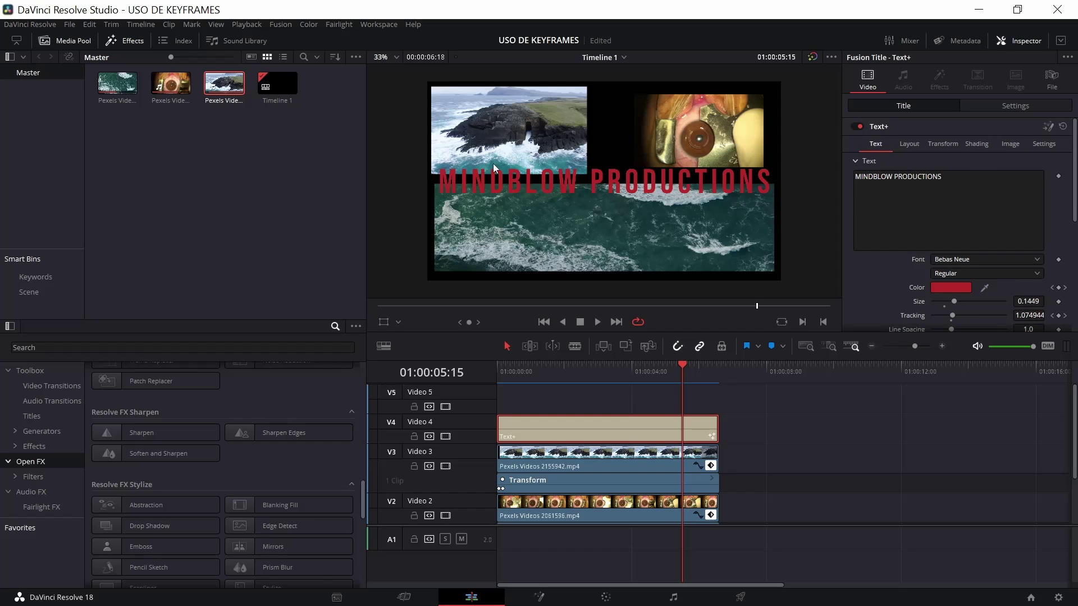
scroll(977, 220, "down", 1)
Step: Confirm the title font stays Bebas Neue and save the USO DE KEYFRAMES project
left_click(989, 226)
left_click(1037, 227)
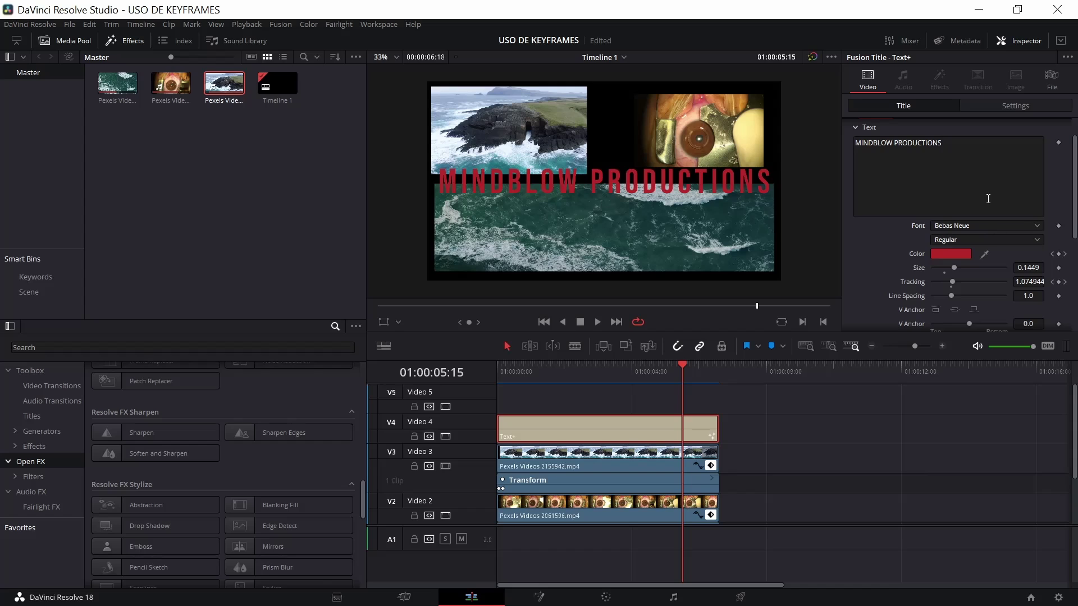
key("ctrl+s")
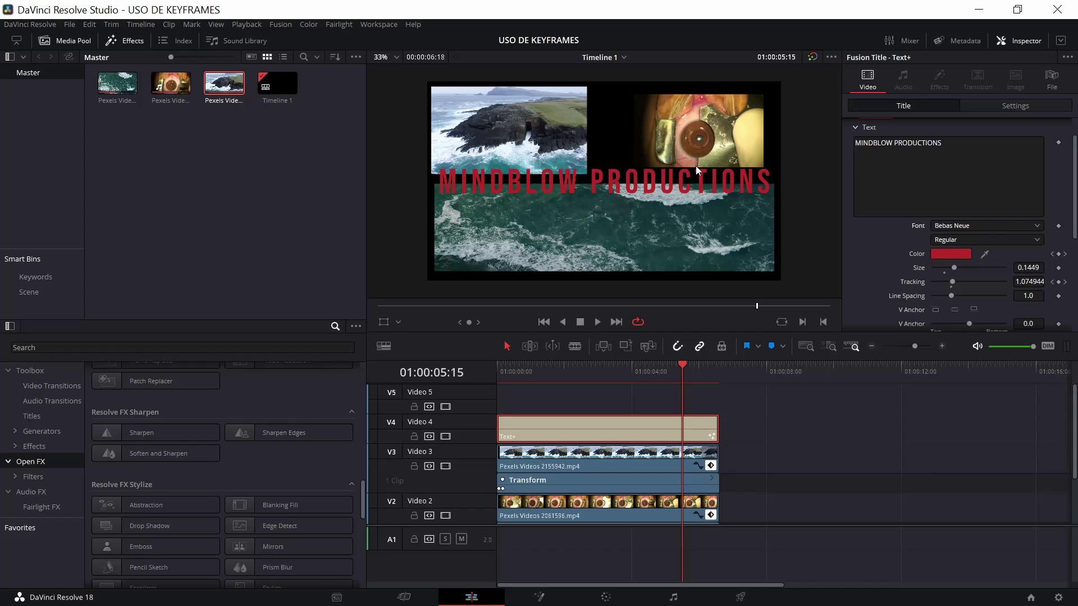